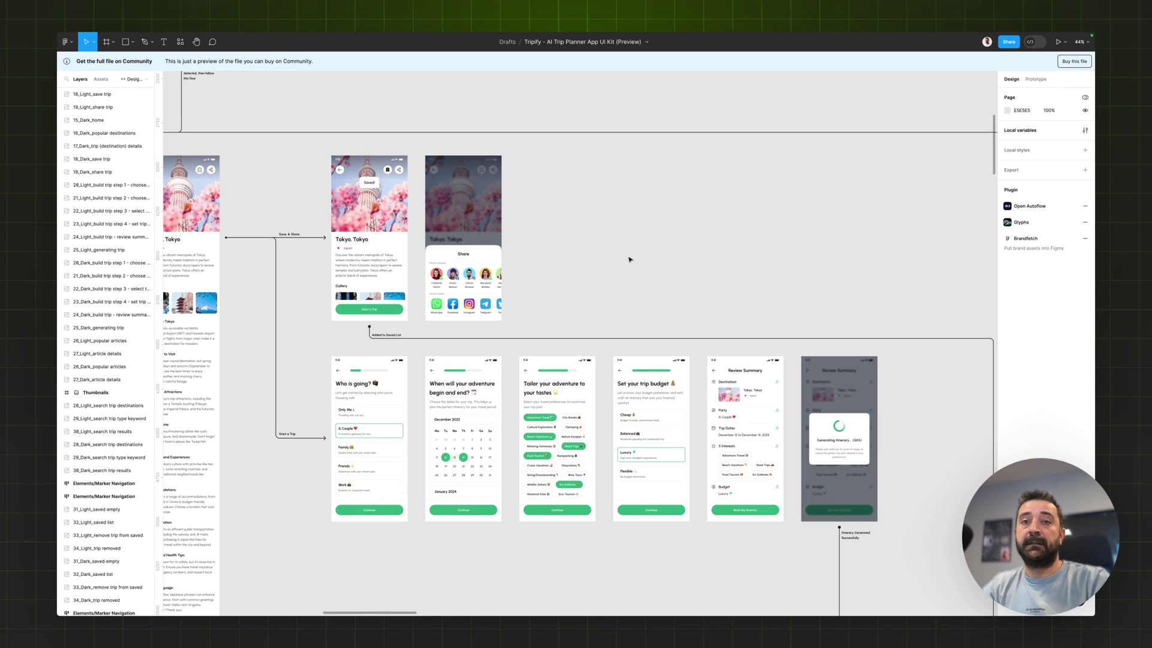
- Select the light-version save and share trip screens, the trip-building screens, and the my-trips and edit-itinerary screens together
{"action": "scroll", "coordinate": [629, 259], "scroll_direction": "down", "scroll_amount": 2}
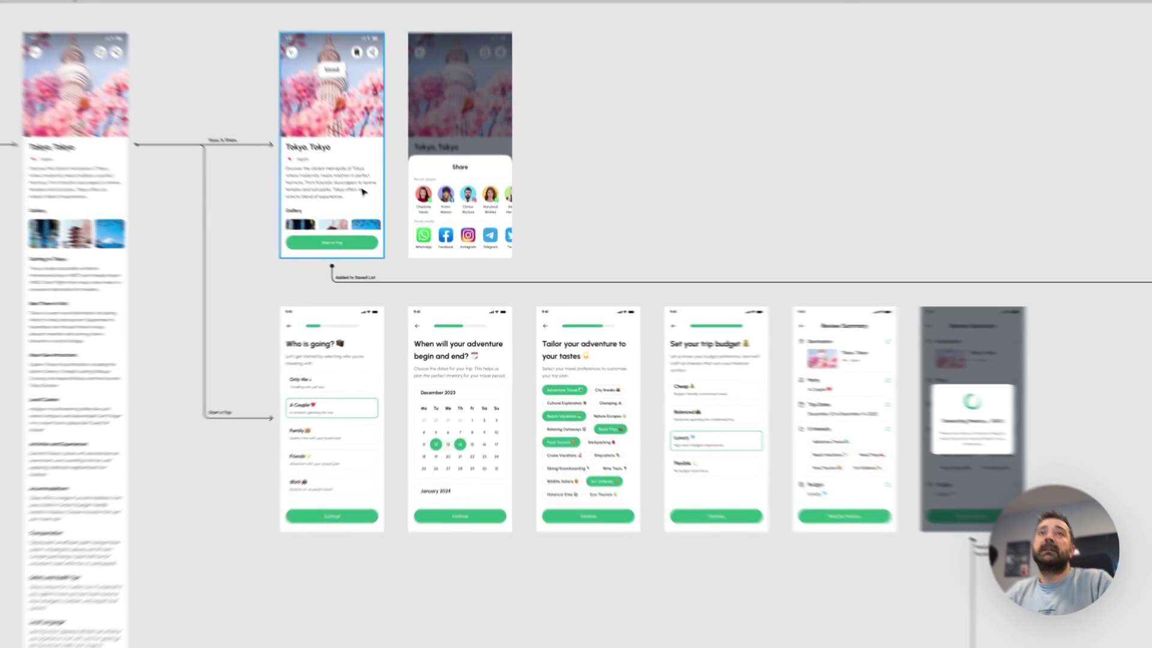
{"action": "left_click", "coordinate": [405, 239]}
{"action": "left_click", "coordinate": [450, 169], "text": "shift"}
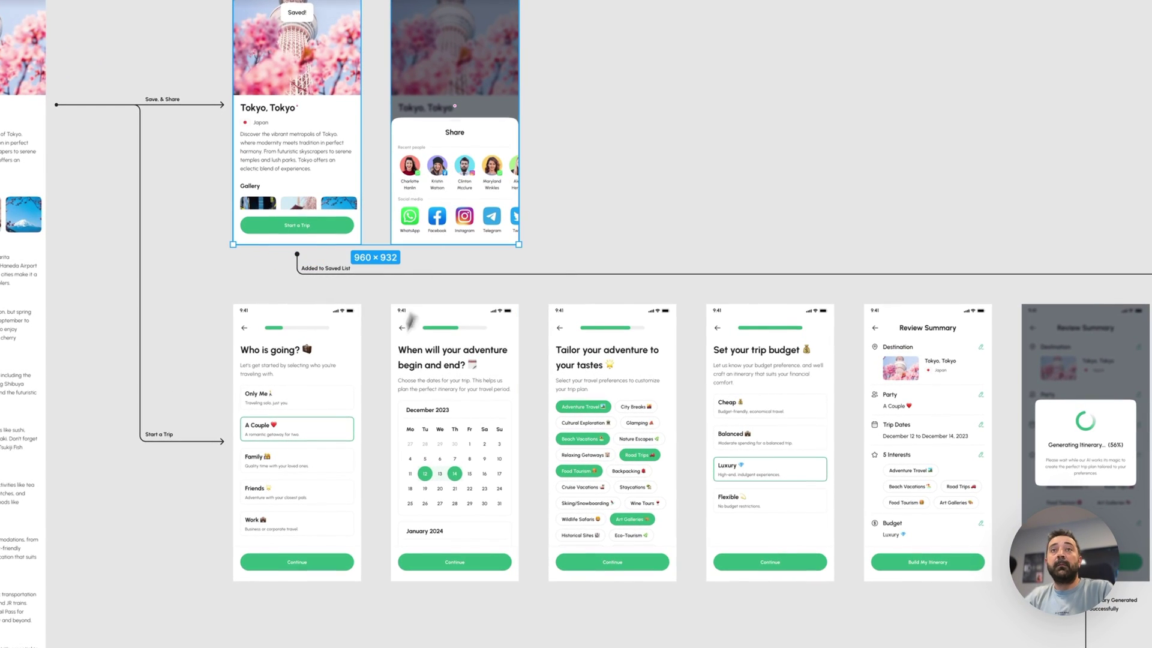
{"action": "left_click", "coordinate": [338, 424], "text": "shift"}
{"action": "left_click", "coordinate": [447, 443], "text": "shift"}
{"action": "left_click", "coordinate": [660, 420], "text": "shift"}
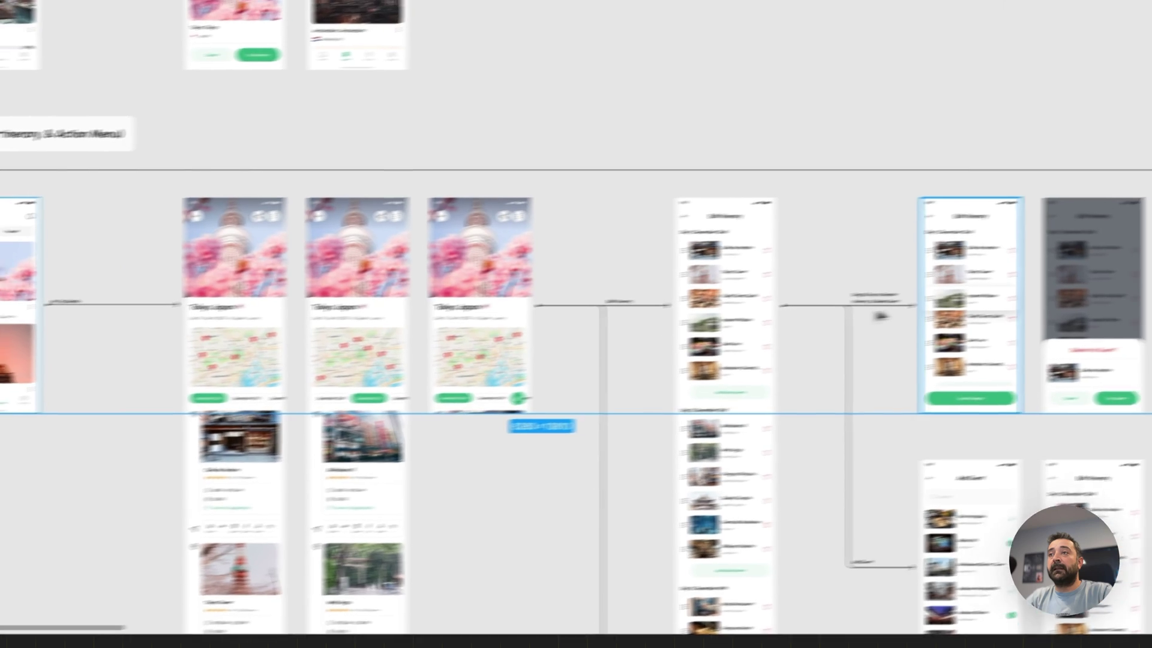
- Add the light payment method, review summary, processing payment and congratulations screens to the selection
{"action": "scroll", "coordinate": [735, 350], "scroll_direction": "down", "scroll_amount": 20}
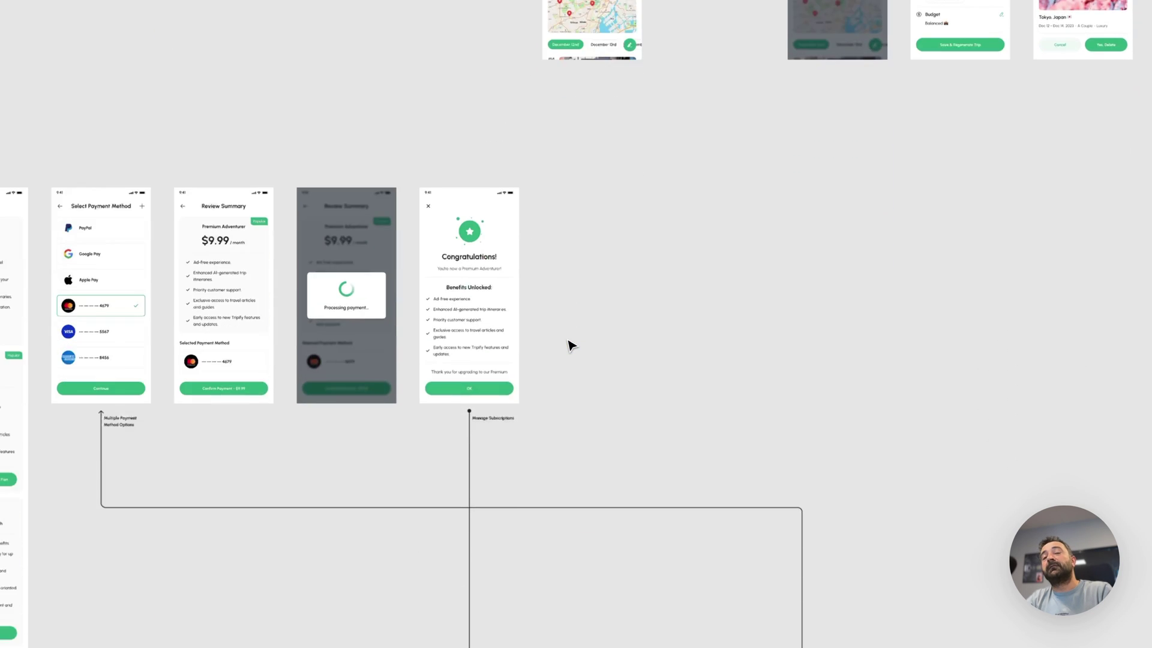
{"action": "scroll", "coordinate": [444, 325], "scroll_direction": "left", "scroll_amount": 1}
{"action": "left_click", "coordinate": [167, 277], "text": "shift"}
{"action": "left_click", "coordinate": [276, 269], "text": "shift"}
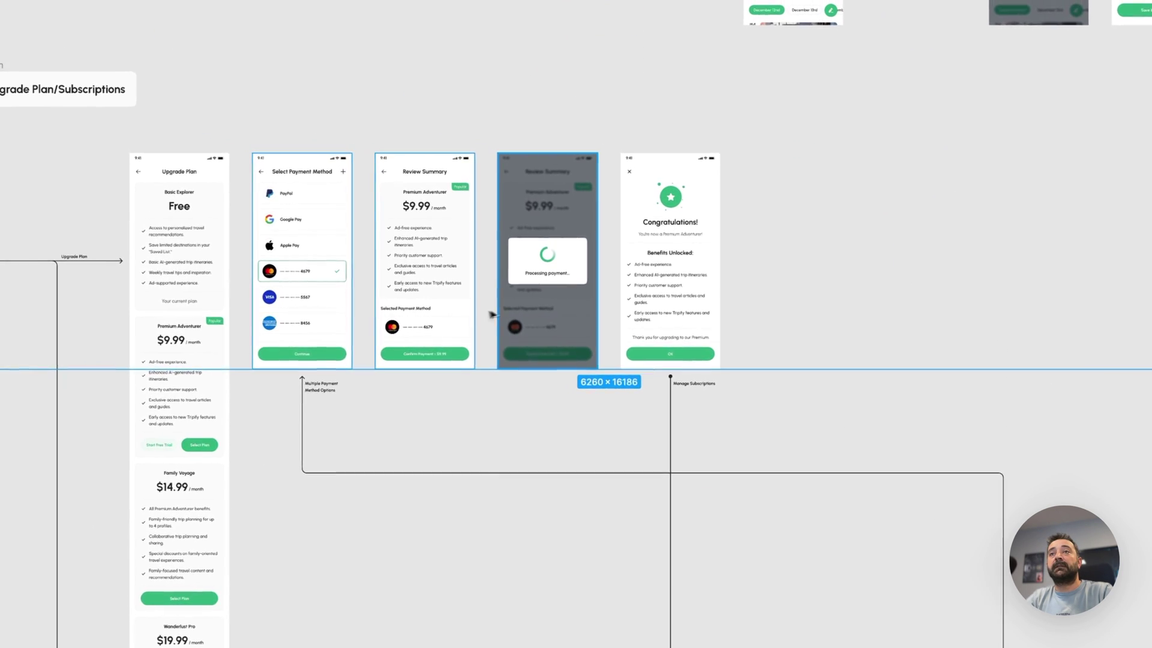
{"action": "left_click", "coordinate": [378, 268], "text": "shift"}
{"action": "left_click", "coordinate": [480, 269], "text": "shift"}
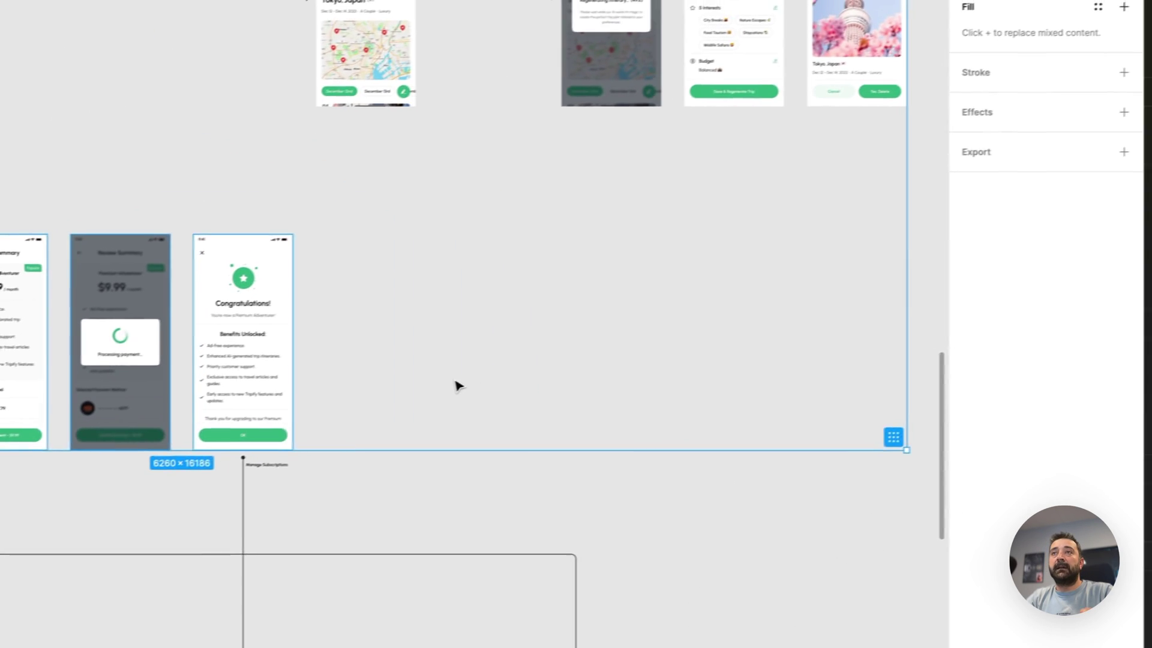
- Add a 1x PNG export setting to the selected light screens and export them
{"action": "scroll", "coordinate": [458, 386], "scroll_direction": "up", "scroll_amount": 10}
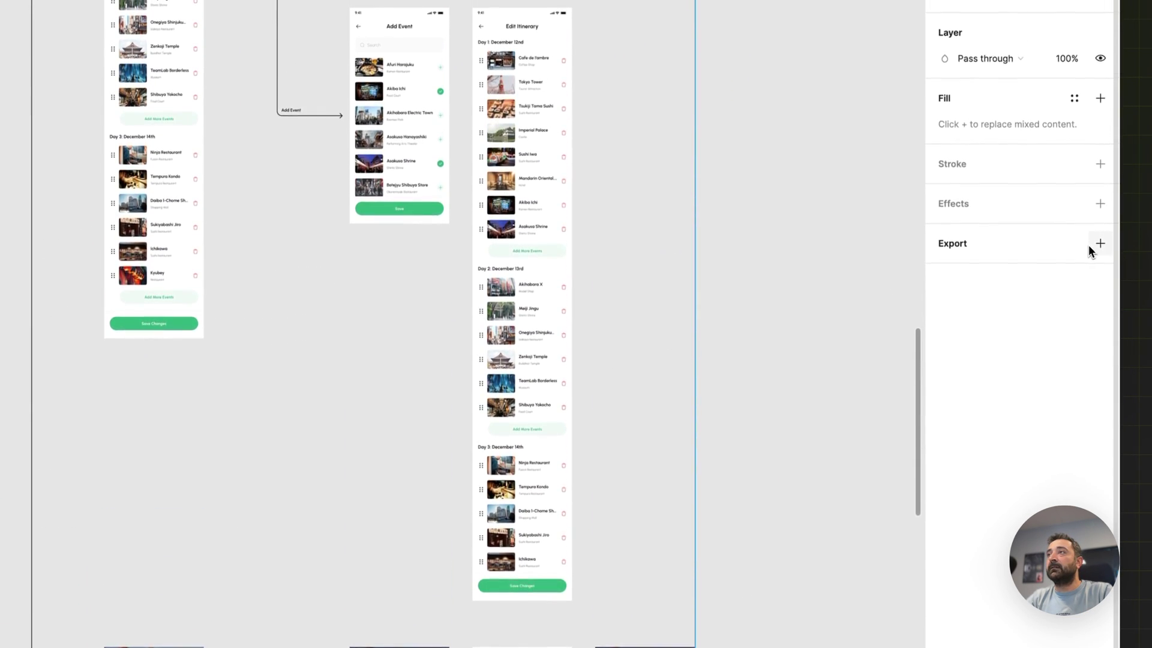
{"action": "left_click", "coordinate": [1099, 177]}
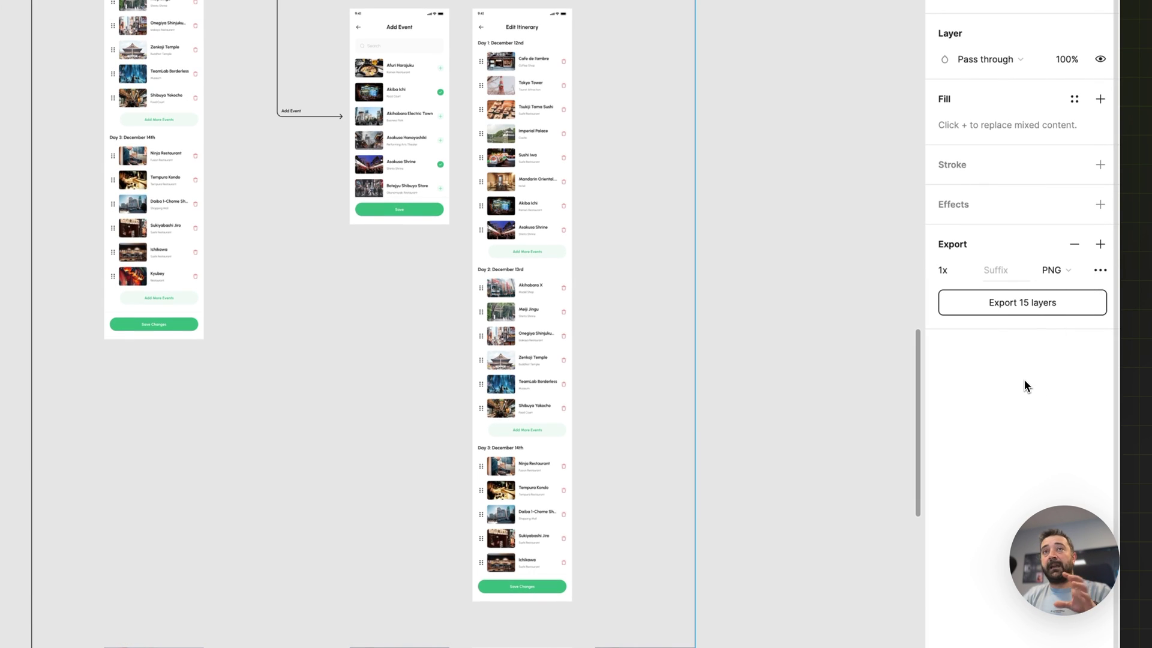
{"action": "left_click", "coordinate": [999, 314]}
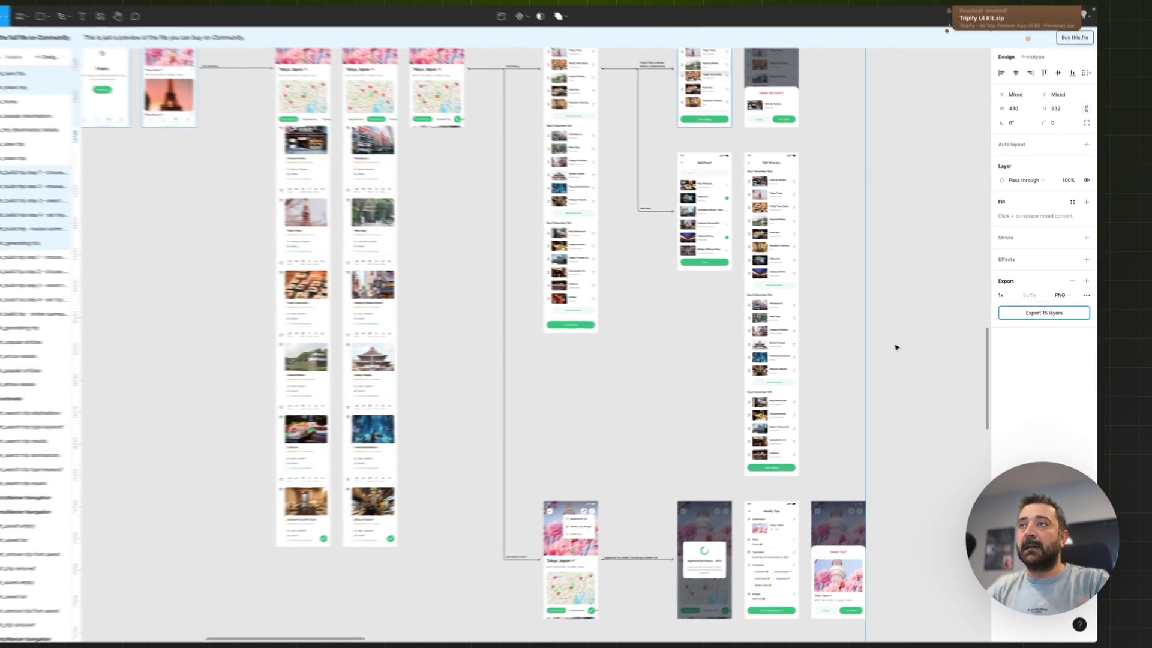
- Select the matching dark-version save, share, trip-building and payment screens and export them as 1x PNG files
{"action": "scroll", "coordinate": [605, 324], "scroll_direction": "down", "scroll_amount": 6}
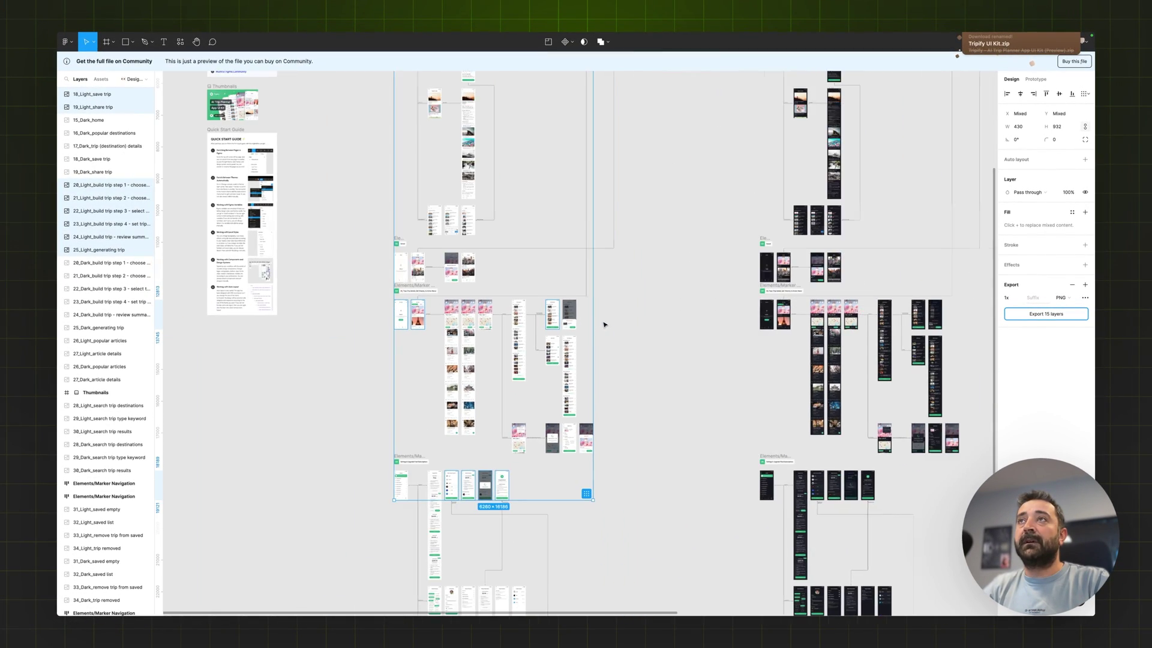
{"action": "scroll", "coordinate": [607, 324], "scroll_direction": "up", "scroll_amount": 4}
{"action": "scroll", "coordinate": [607, 324], "scroll_direction": "right", "scroll_amount": 3}
{"action": "scroll", "coordinate": [675, 318], "scroll_direction": "up", "scroll_amount": 5}
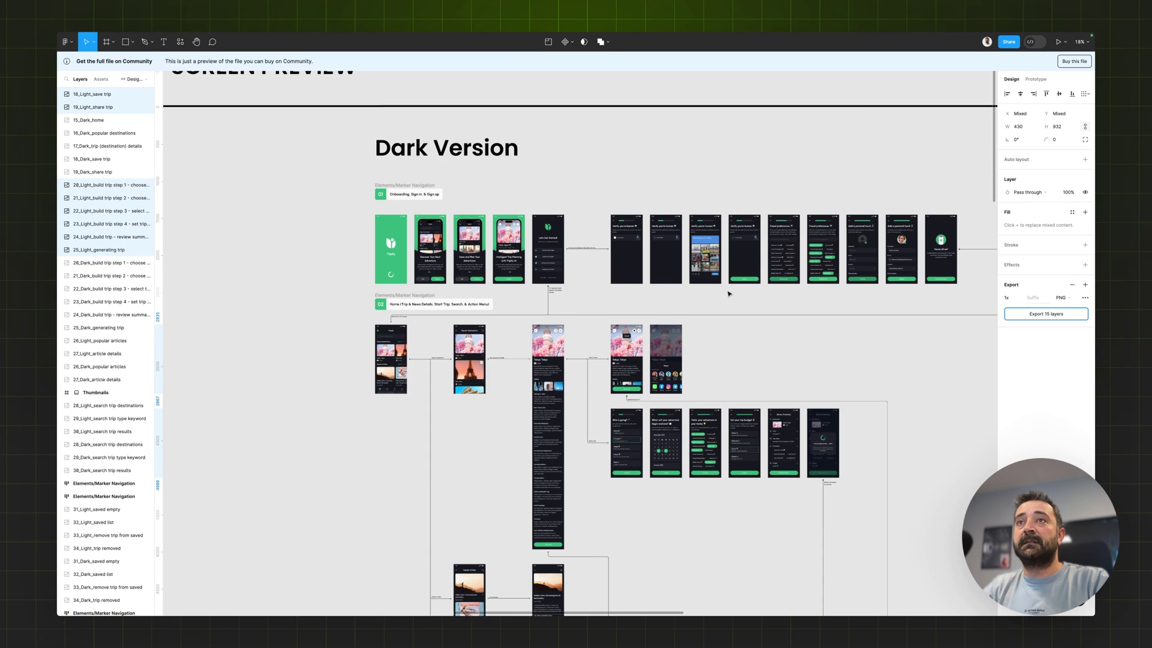
{"action": "left_click", "coordinate": [630, 360]}
{"action": "left_click", "coordinate": [665, 363], "text": "shift"}
{"action": "left_click", "coordinate": [462, 408], "text": "shift"}
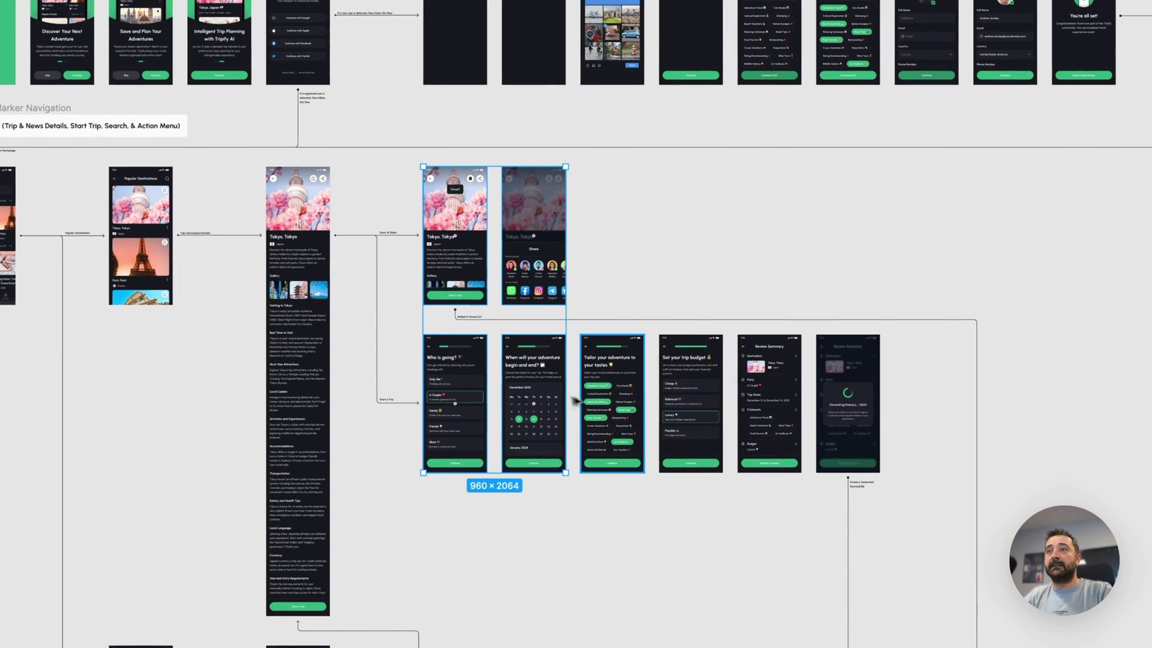
{"action": "left_click", "coordinate": [540, 408], "text": "shift"}
{"action": "left_click", "coordinate": [616, 408], "text": "shift"}
{"action": "left_click", "coordinate": [681, 408], "text": "shift"}
{"action": "left_click", "coordinate": [753, 408], "text": "shift"}
{"action": "left_click", "coordinate": [848, 408], "text": "shift"}
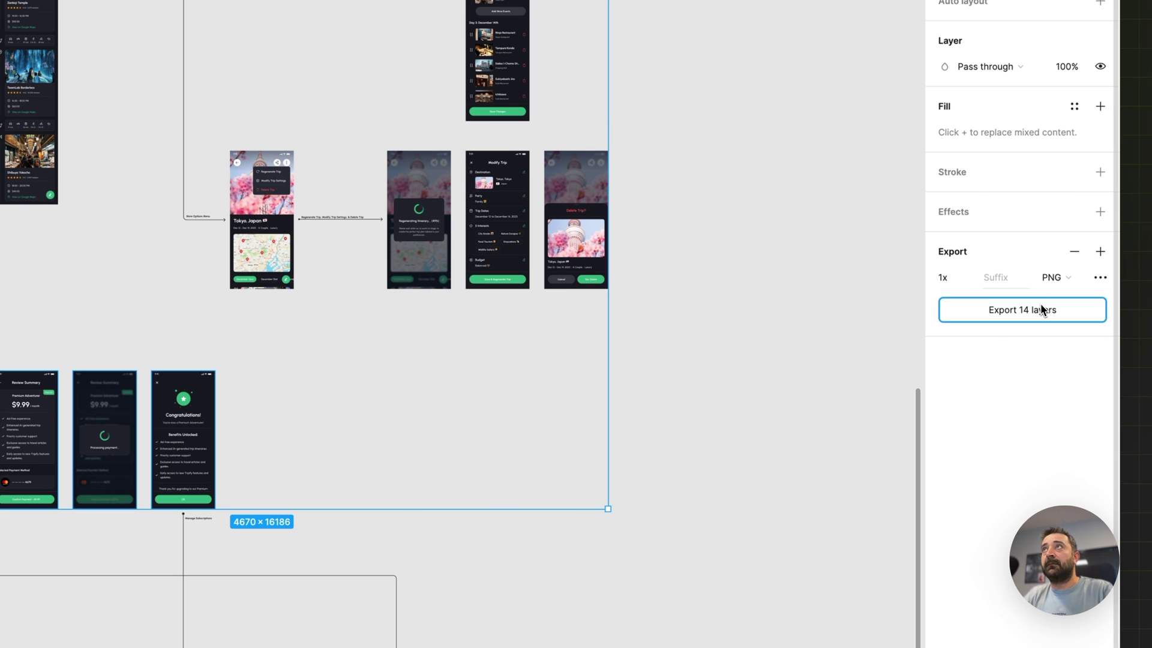
{"action": "left_click", "coordinate": [1040, 304]}
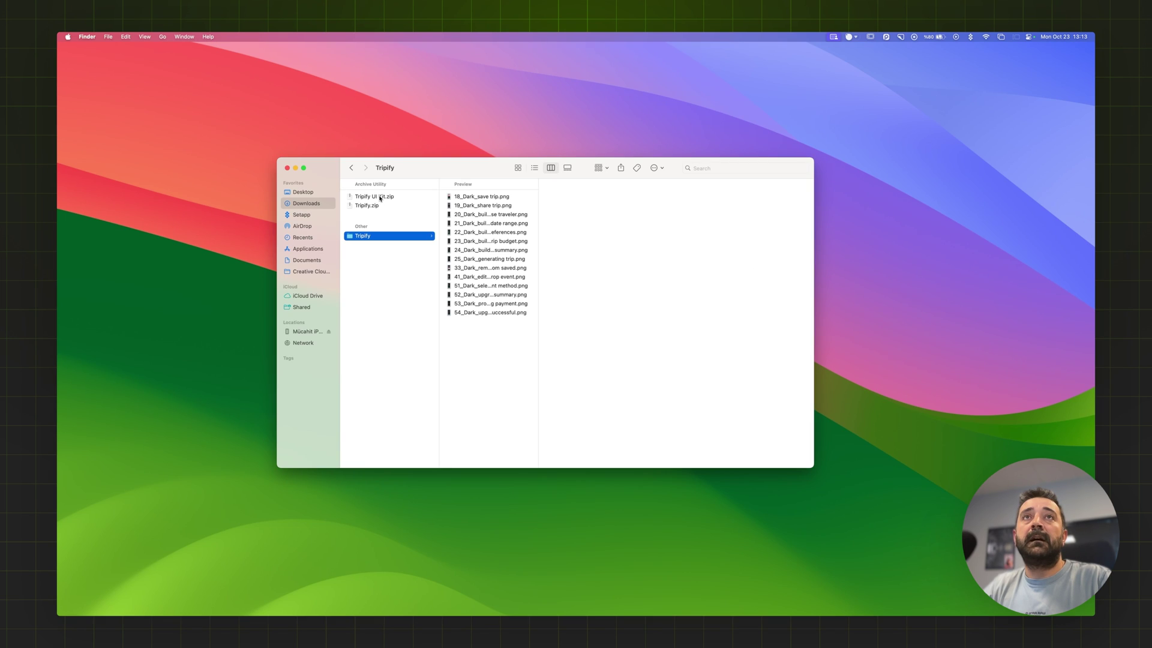
- Switch to Finder and extract Tripify UI Kit.zip in the Downloads folder
{"action": "left_click", "coordinate": [381, 198]}
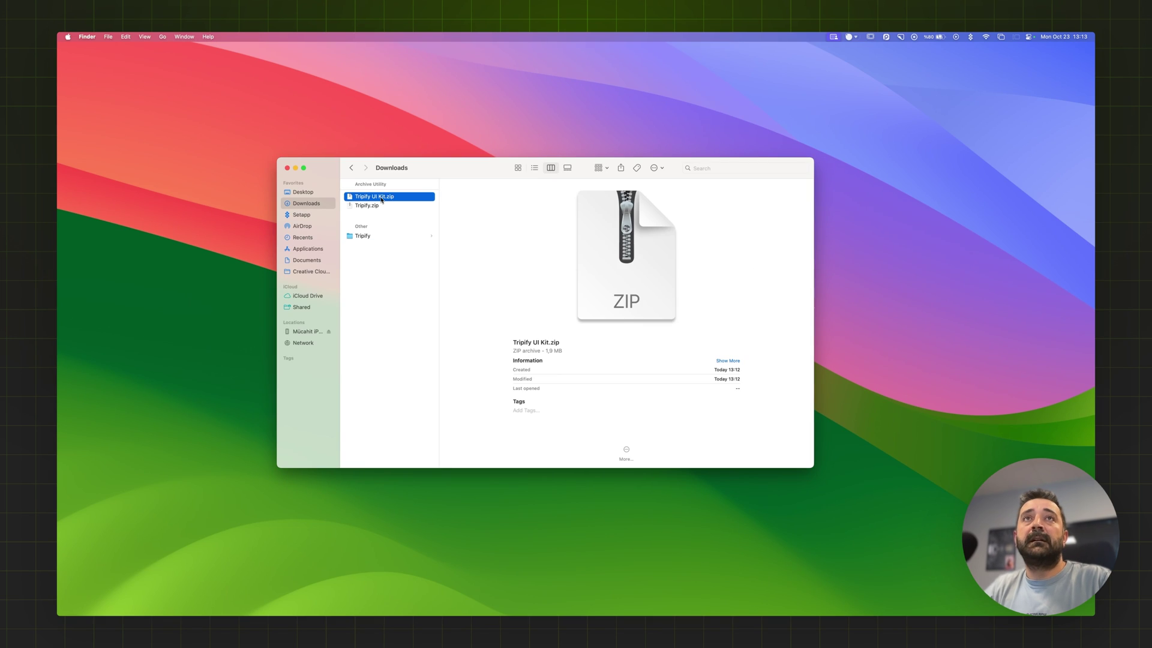
{"action": "double_click", "coordinate": [381, 198]}
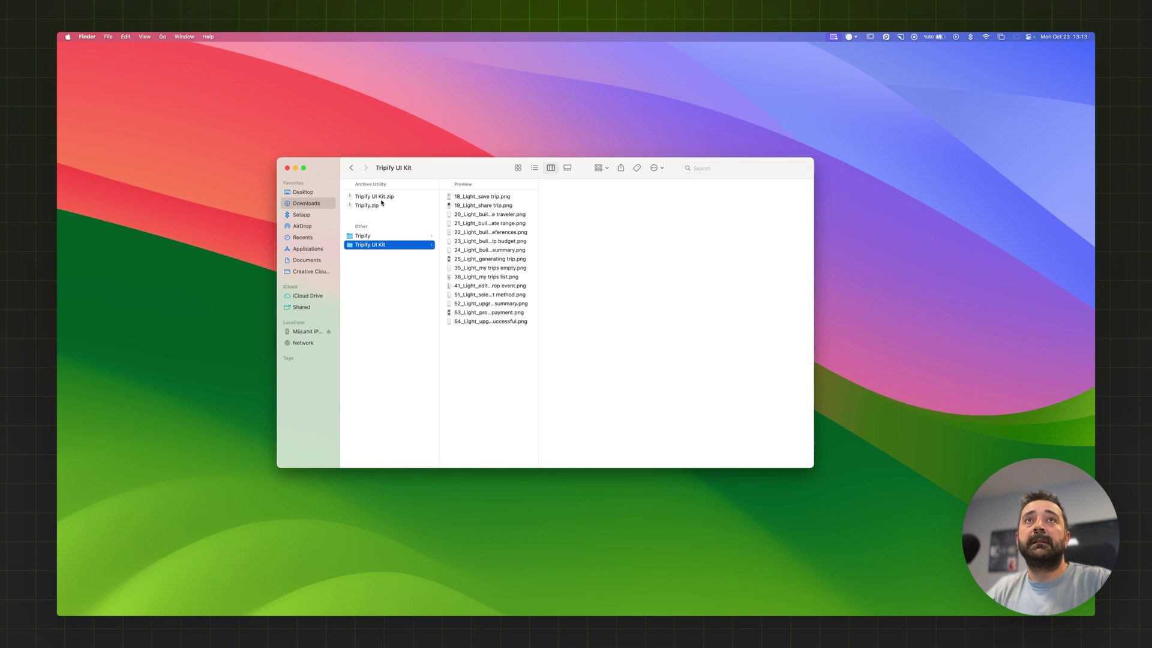
- Preview the exported dark screens in the Tripify folder, starting with the save trip image
{"action": "left_click", "coordinate": [382, 237]}
{"action": "left_click", "coordinate": [474, 197]}
{"action": "key", "text": "space"}
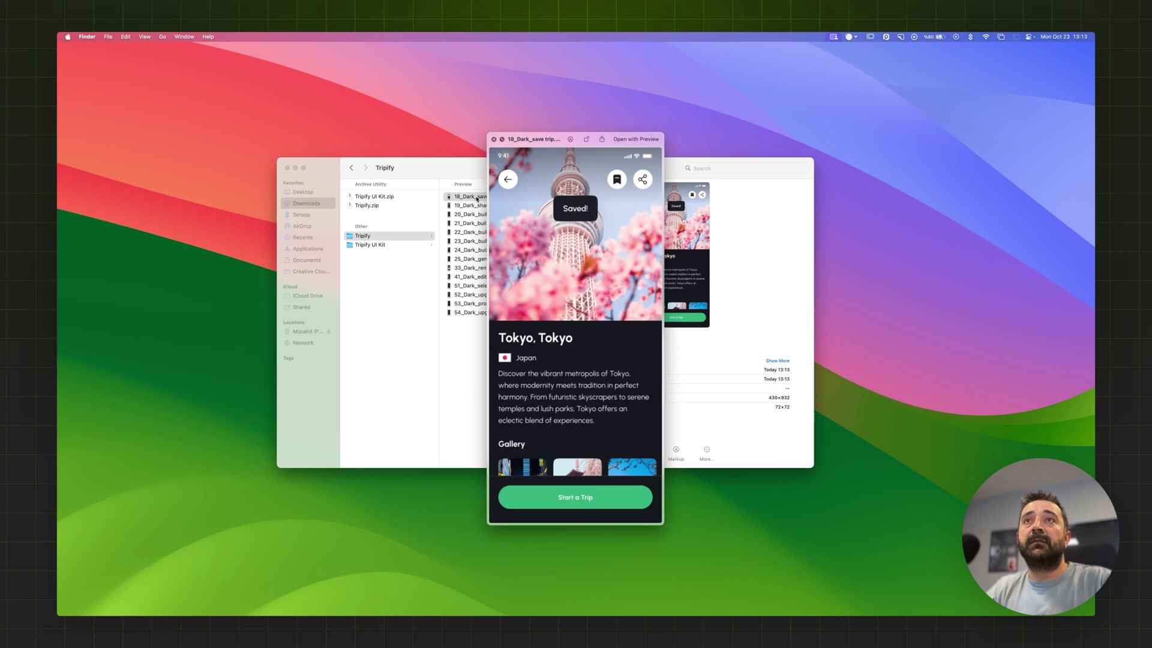
{"action": "key", "text": "Down"}
{"action": "key", "text": "Down"}
{"action": "key", "text": "Down"}
{"action": "key", "text": "Down"}
{"action": "key", "text": "space"}
- Preview the exported light screens in the Tripify UI Kit folder, starting with the save trip image
{"action": "key", "text": "Left"}
{"action": "key", "text": "Down"}
{"action": "key", "text": "space"}
{"action": "key", "text": "Right"}
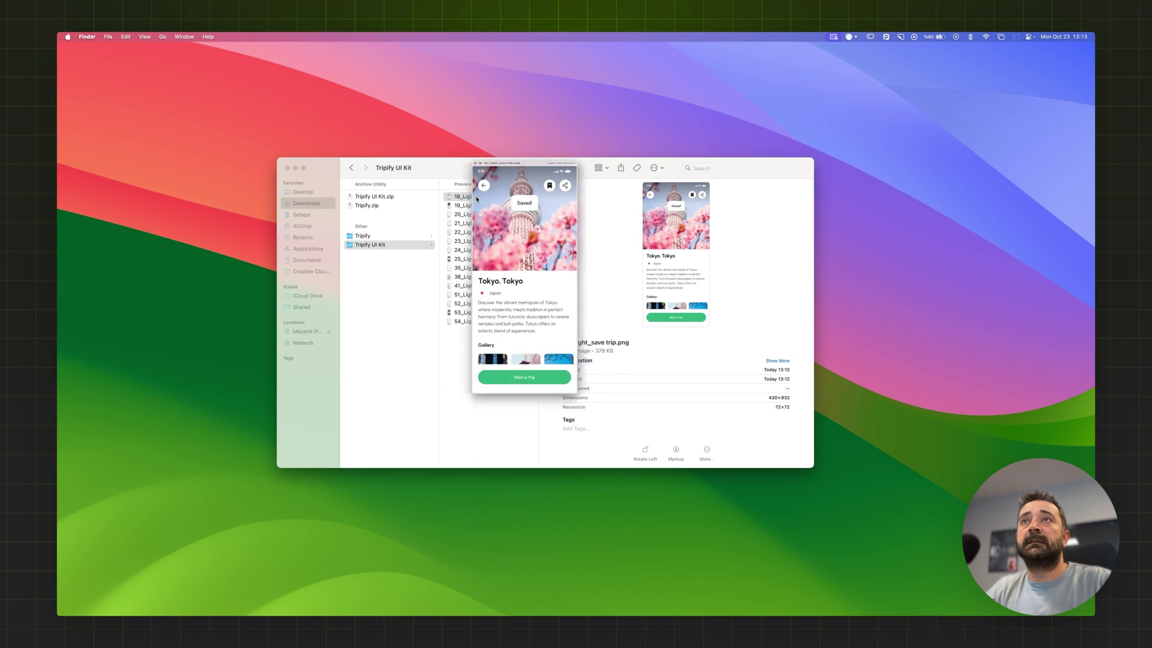
{"action": "key", "text": "Down"}
{"action": "key", "text": "Down"}
{"action": "key", "text": "Down"}
{"action": "key", "text": "Down"}
{"action": "key", "text": "Down"}
{"action": "key", "text": "space"}
- Switch to the untitled project in Artboard Studio and open the Electronics category of the mockup library
{"action": "key", "text": "ctrl+Right"}
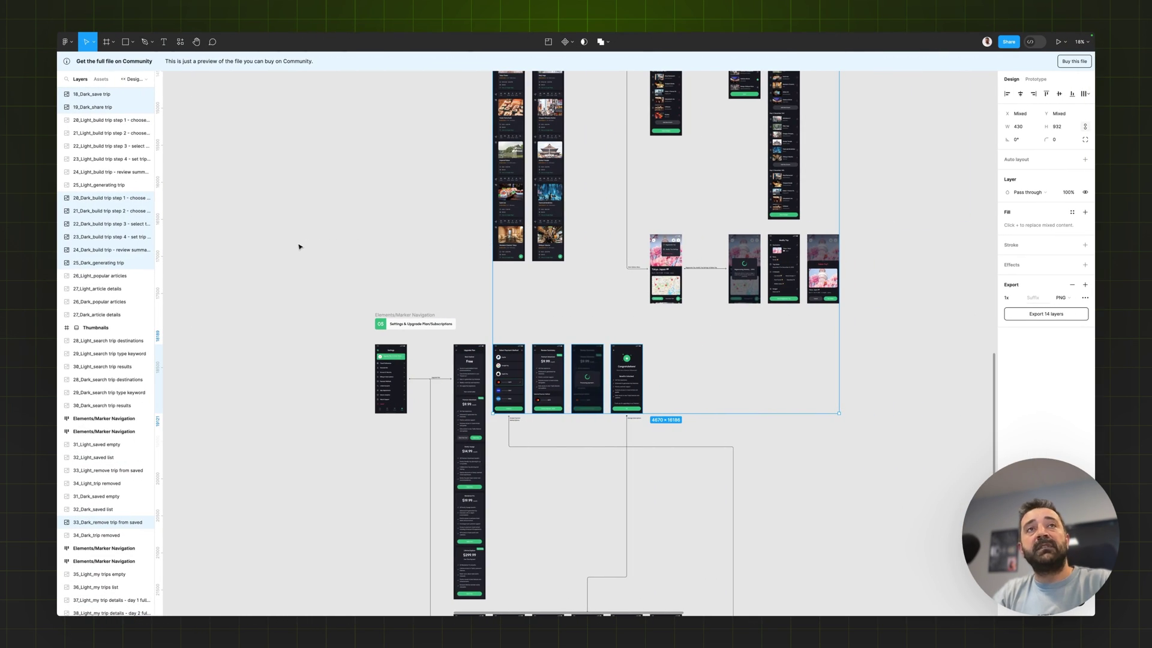
{"action": "left_click", "coordinate": [299, 247]}
{"action": "mouse_move", "coordinate": [67, 192]}
{"action": "left_click", "coordinate": [116, 148]}
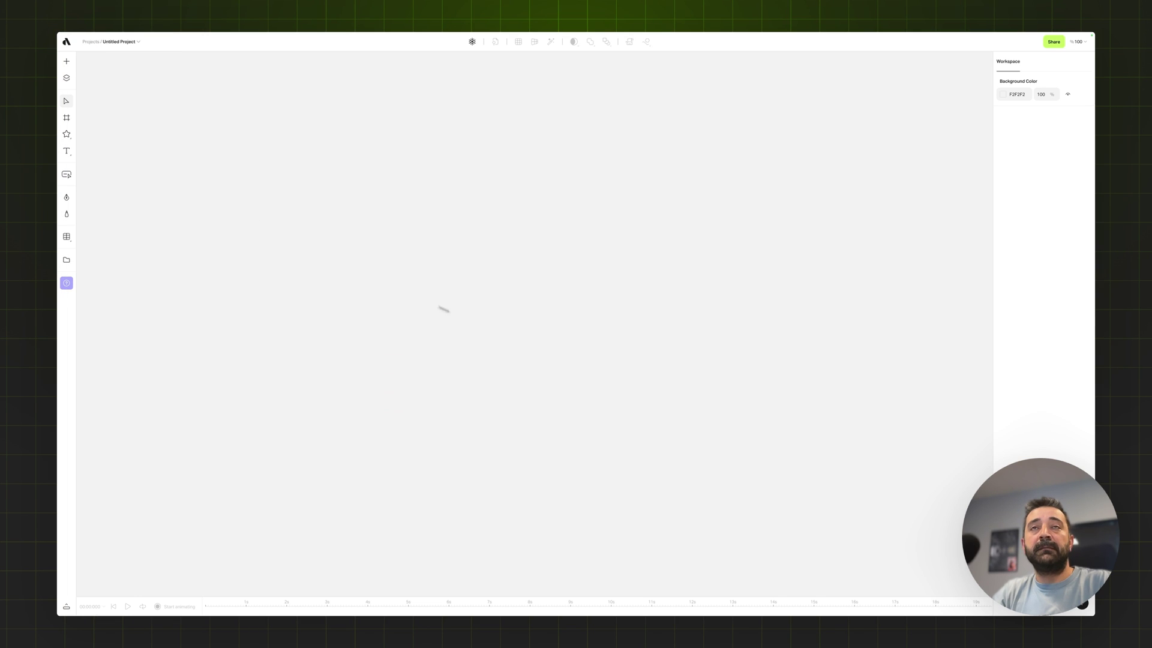
{"action": "left_click", "coordinate": [67, 62]}
{"action": "left_click", "coordinate": [99, 62]}
{"action": "left_click", "coordinate": [106, 65]}
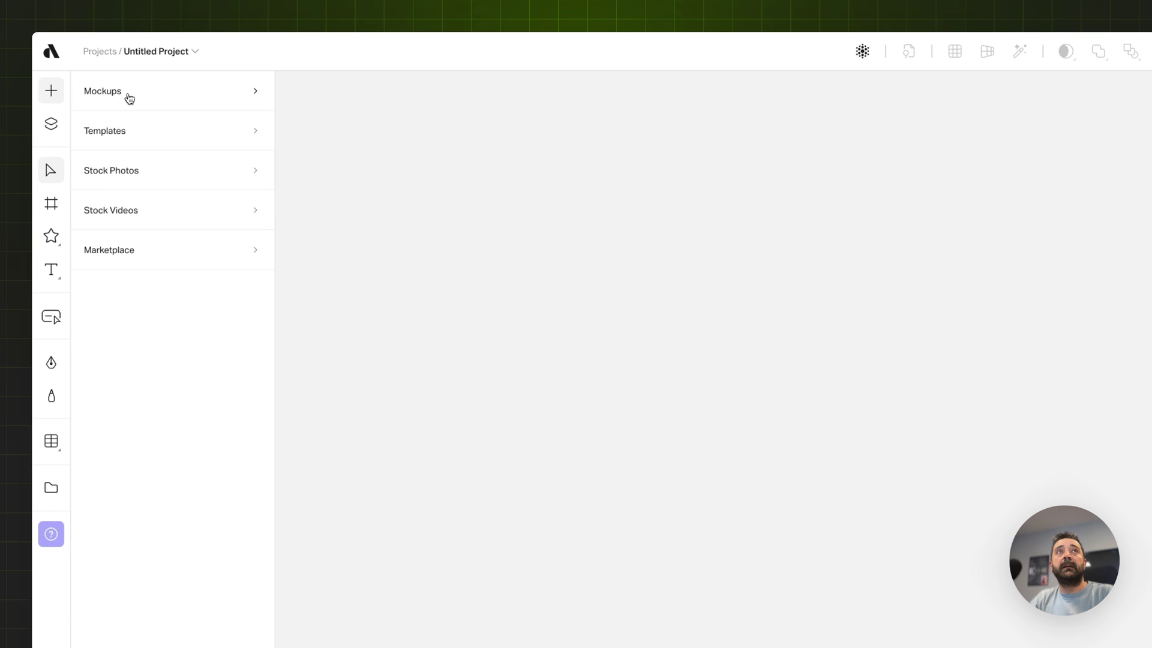
{"action": "left_click", "coordinate": [120, 101]}
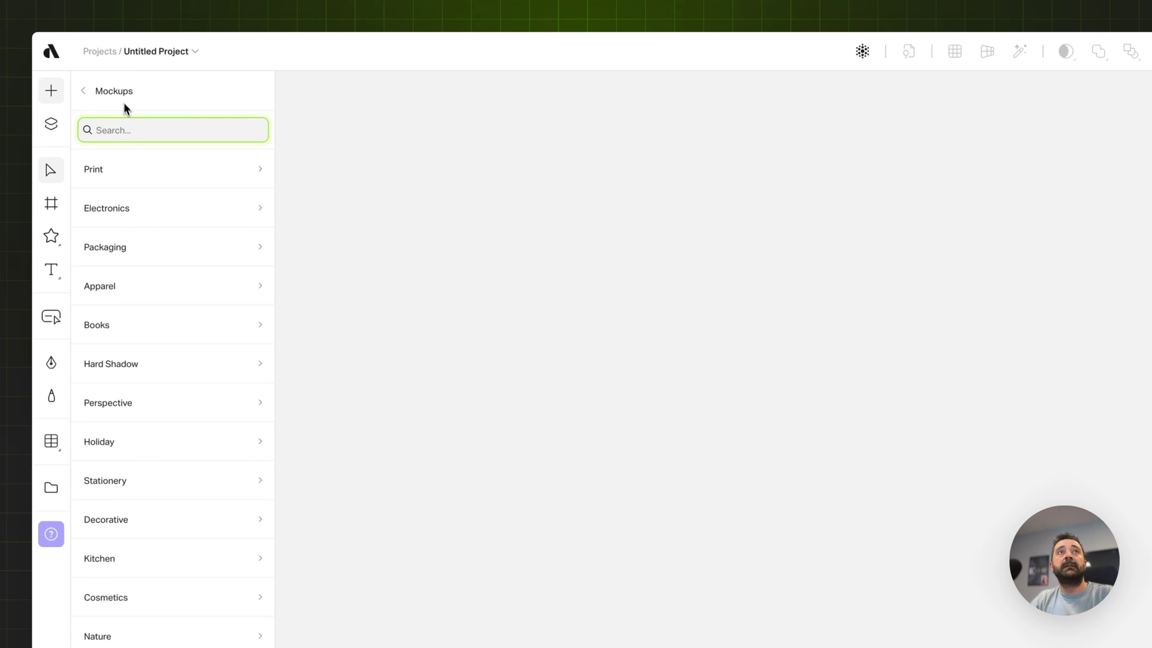
{"action": "left_click", "coordinate": [121, 209]}
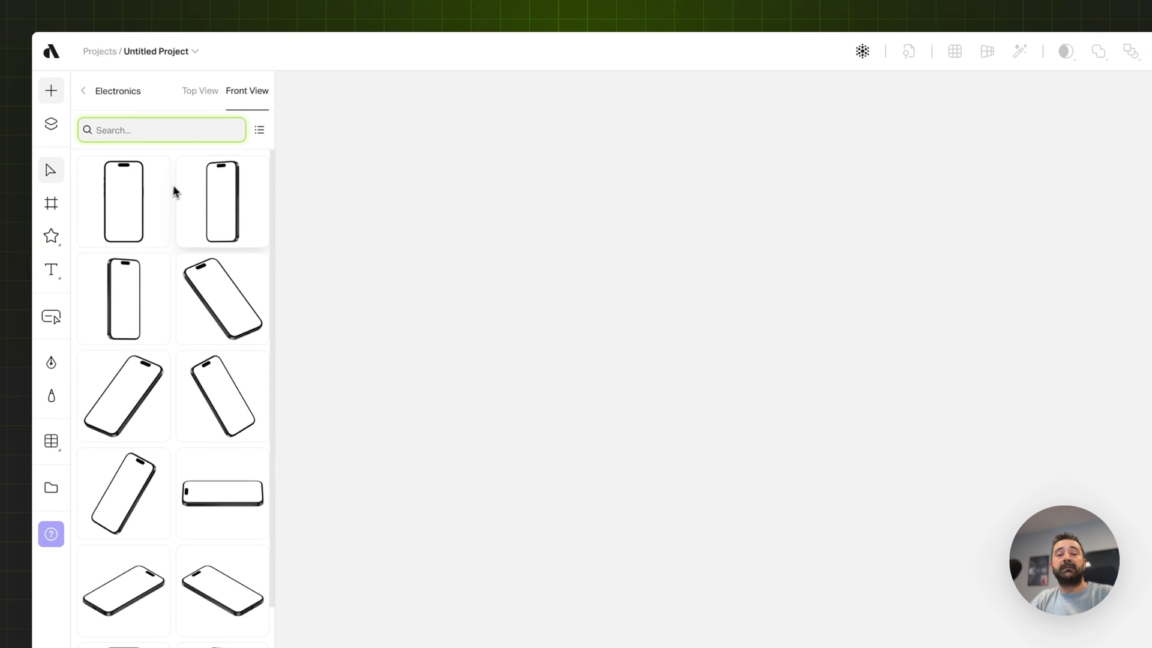
- Place three front-view phone mockups side by side: a straight-on one in the middle flanked by two angled in opposite directions
{"action": "scroll", "coordinate": [193, 232], "scroll_direction": "down", "scroll_amount": 10}
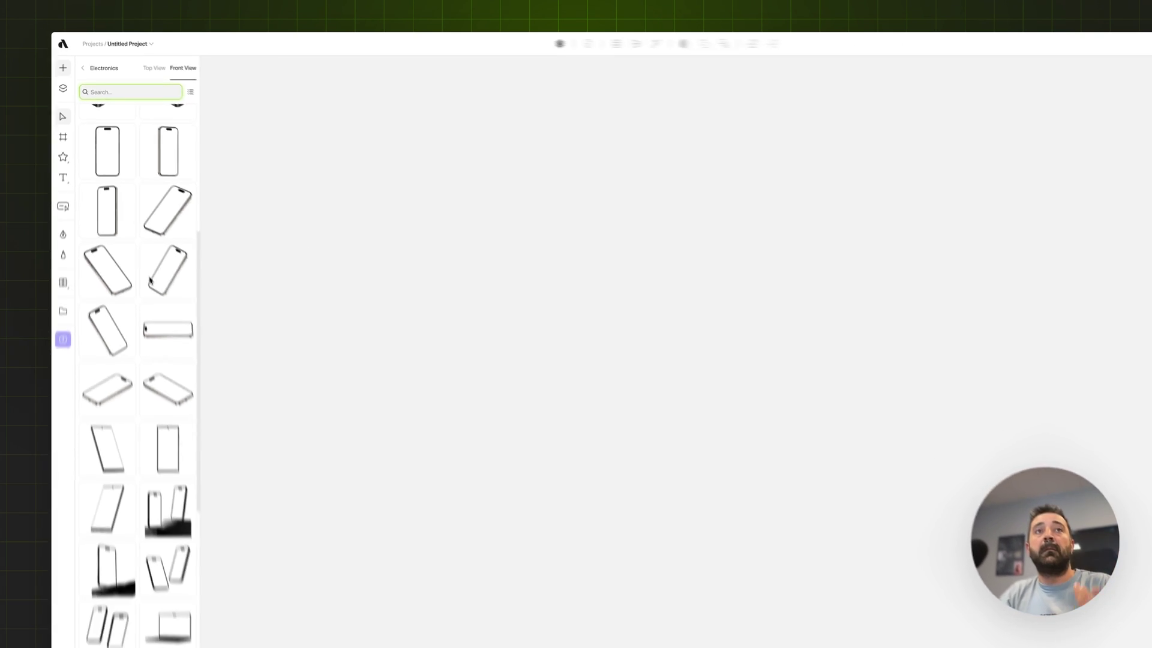
{"action": "scroll", "coordinate": [150, 280], "scroll_direction": "down", "scroll_amount": 5}
{"action": "scroll", "coordinate": [152, 281], "scroll_direction": "up", "scroll_amount": 8}
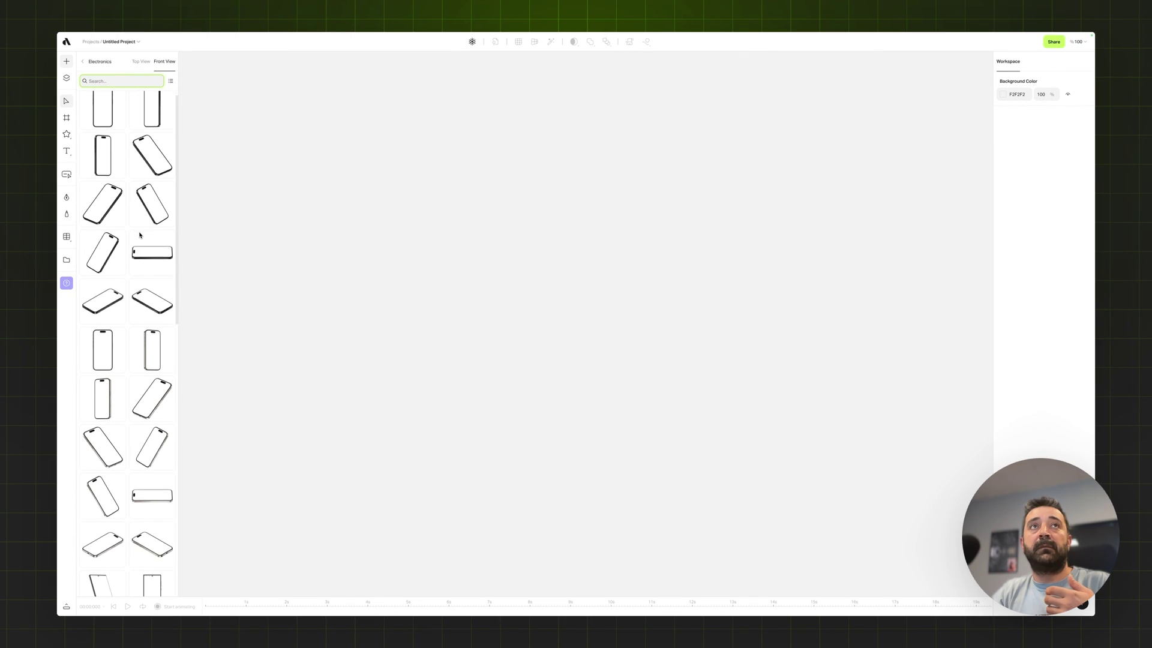
{"action": "scroll", "coordinate": [139, 235], "scroll_direction": "up", "scroll_amount": 1}
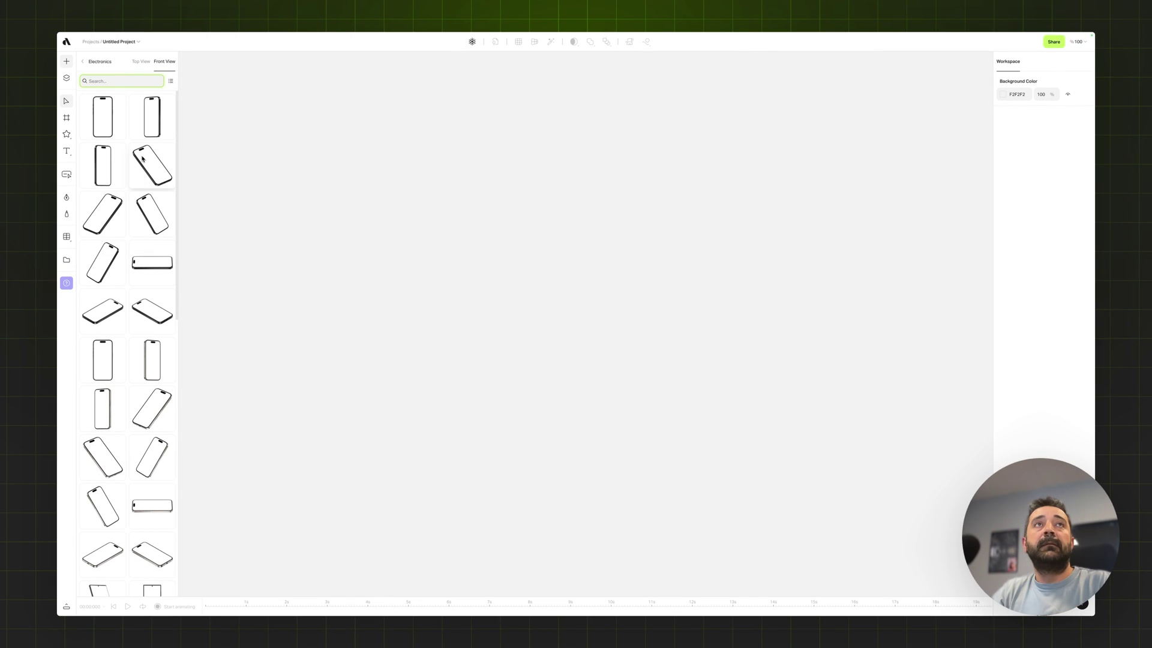
{"action": "left_click_drag", "start_coordinate": [106, 115], "coordinate": [536, 243]}
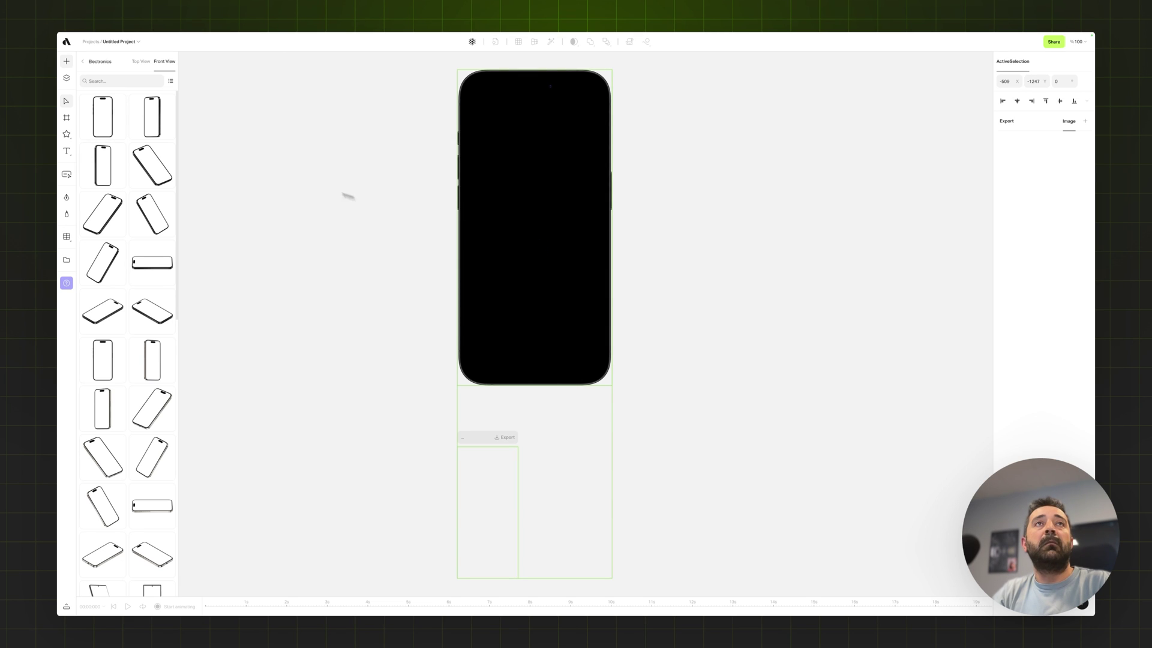
{"action": "left_click_drag", "start_coordinate": [151, 118], "coordinate": [777, 236]}
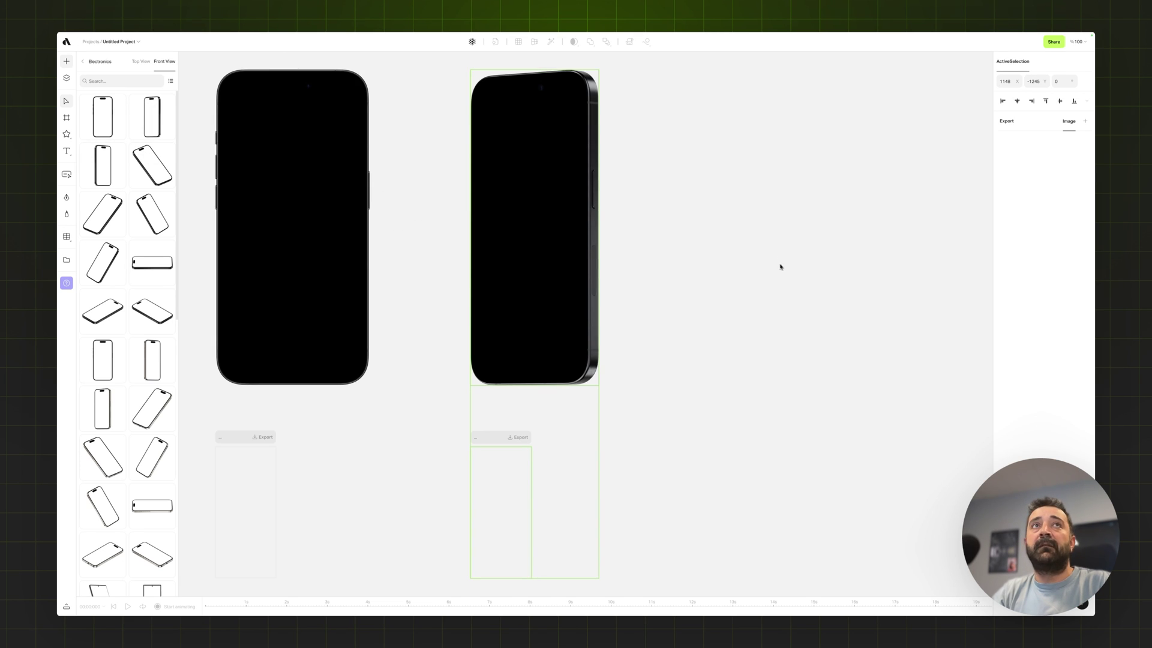
{"action": "left_click_drag", "start_coordinate": [152, 174], "coordinate": [405, 257]}
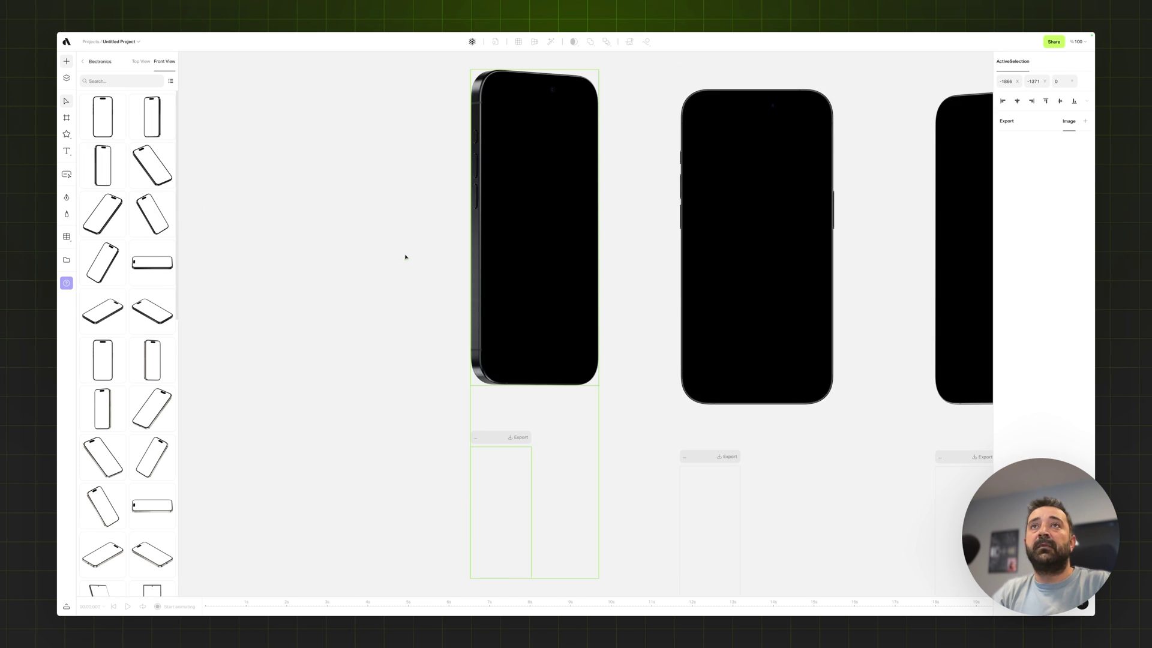
{"action": "scroll", "coordinate": [410, 260], "scroll_direction": "down", "scroll_amount": 5}
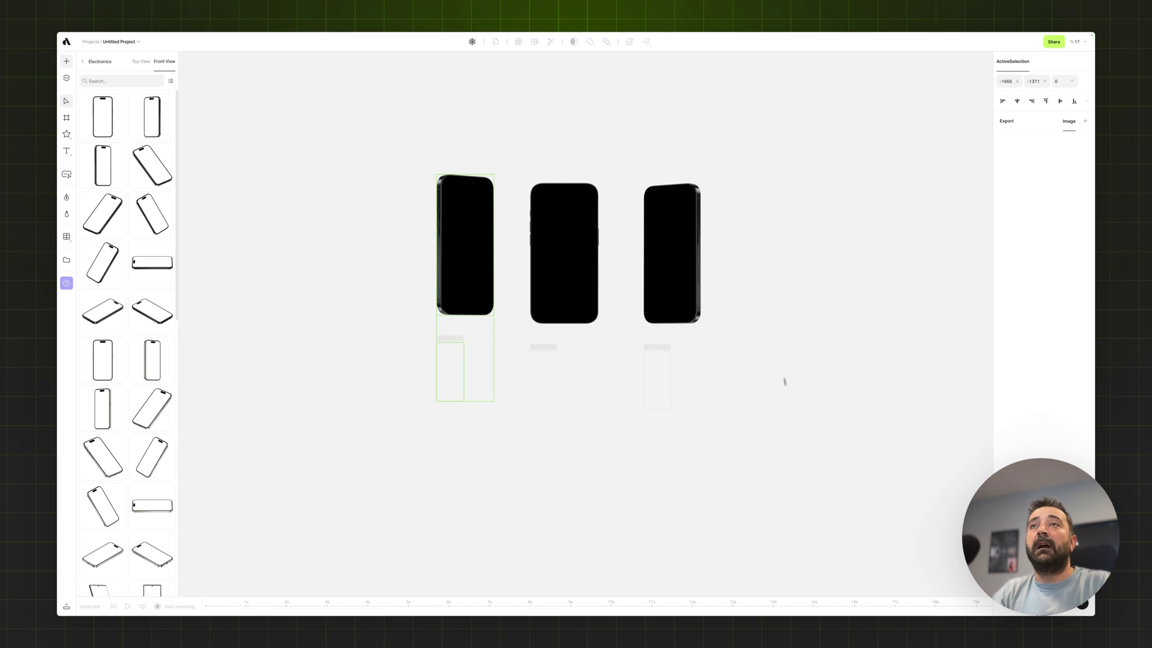
- Add a solid fill to each phone's screen artboard: dark red, bright green and yellow-green from left to right
{"action": "left_click", "coordinate": [454, 368]}
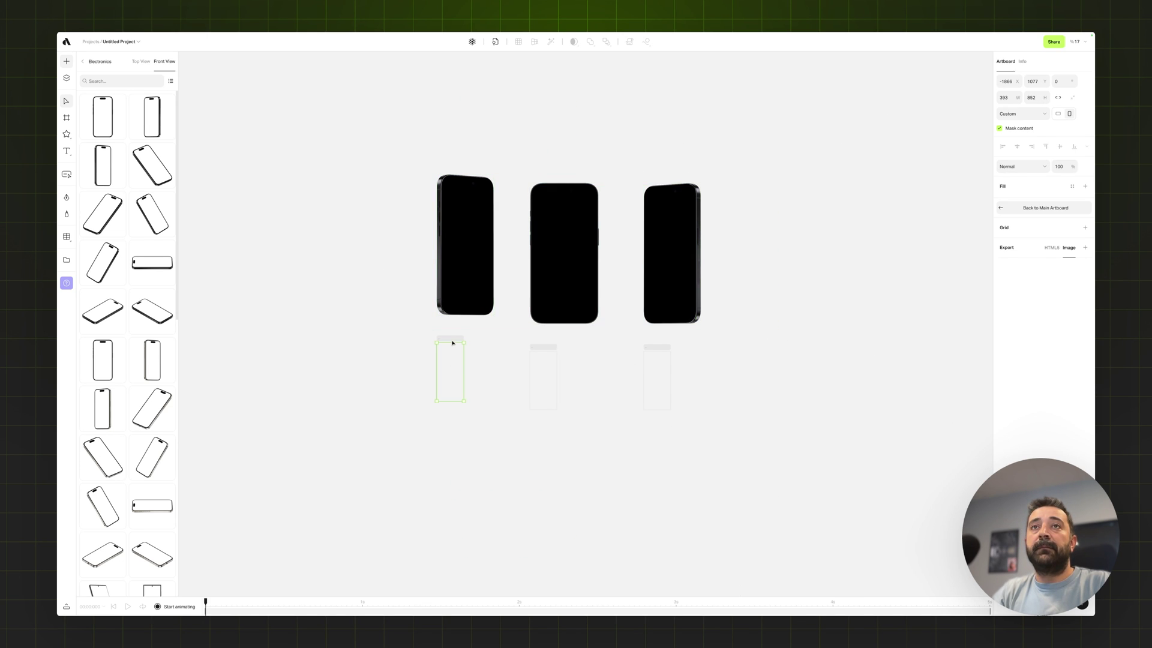
{"action": "left_click_drag", "start_coordinate": [452, 343], "coordinate": [455, 348]}
{"action": "left_click", "coordinate": [1085, 186]}
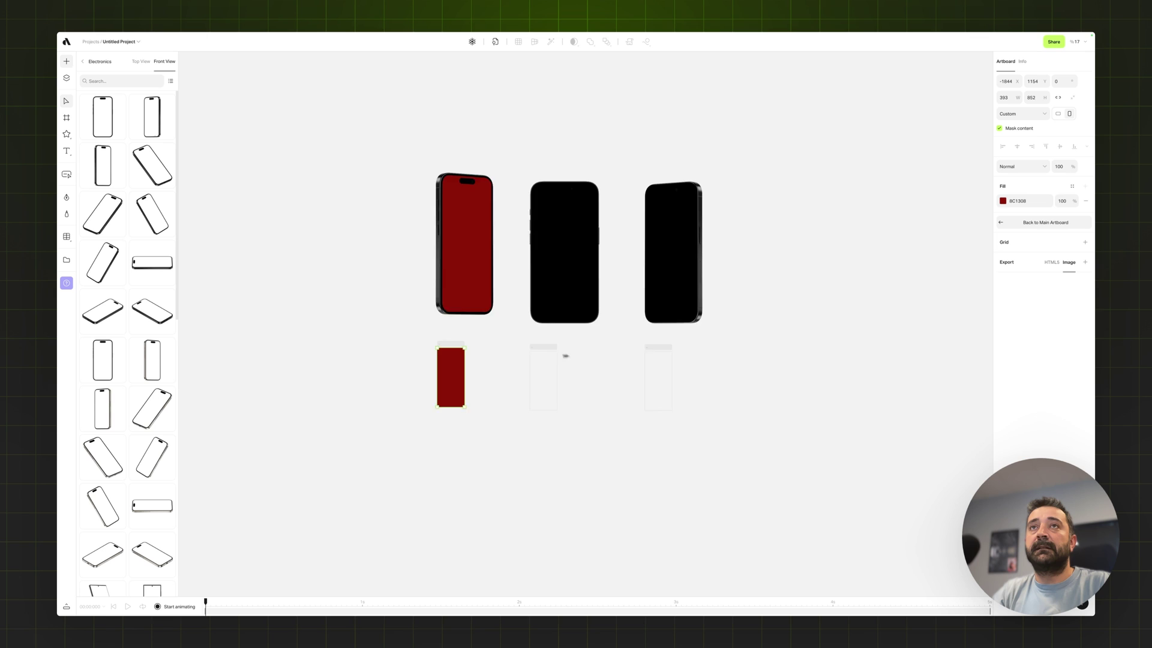
{"action": "scroll", "coordinate": [539, 356], "scroll_direction": "up", "scroll_amount": 2}
{"action": "left_click", "coordinate": [545, 371]}
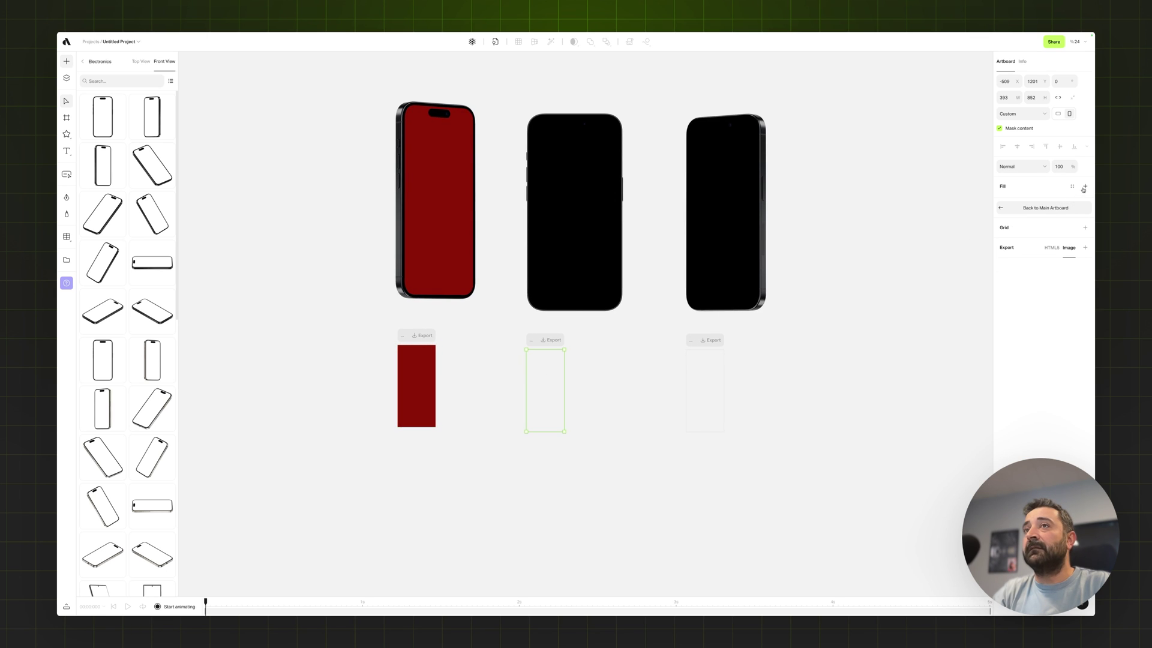
{"action": "left_click", "coordinate": [1085, 186]}
{"action": "left_click", "coordinate": [708, 378]}
{"action": "left_click", "coordinate": [1085, 186]}
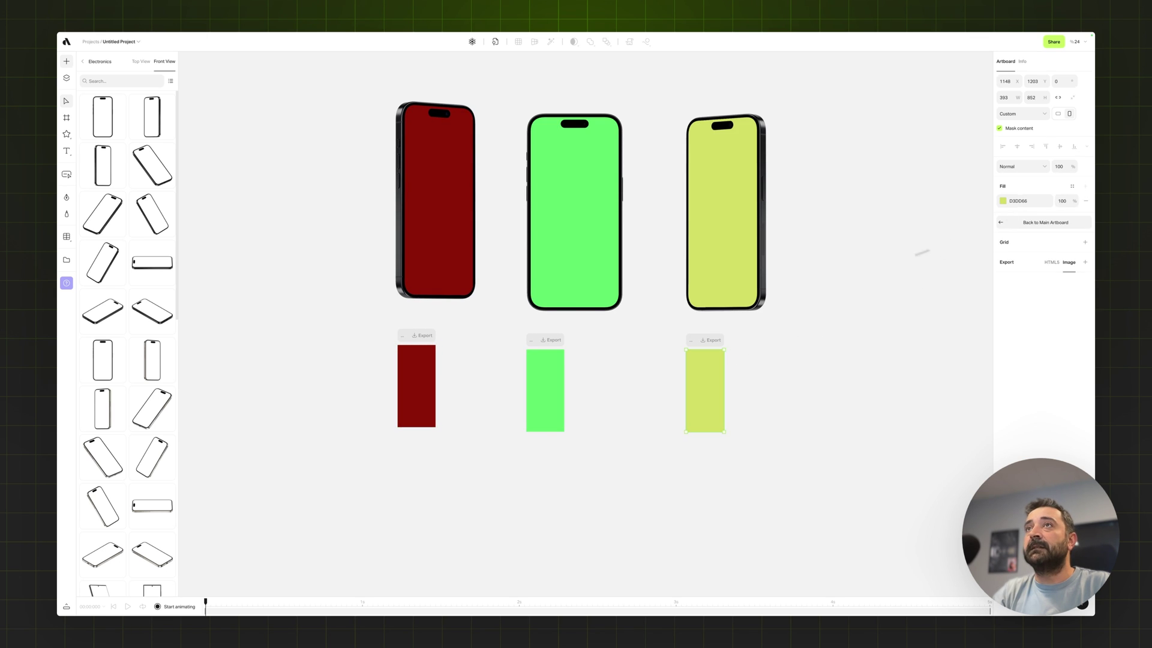
{"action": "left_click", "coordinate": [825, 290]}
{"action": "scroll", "coordinate": [825, 290], "scroll_direction": "up", "scroll_amount": 3}
{"action": "scroll", "coordinate": [504, 332], "scroll_direction": "down", "scroll_amount": 3}
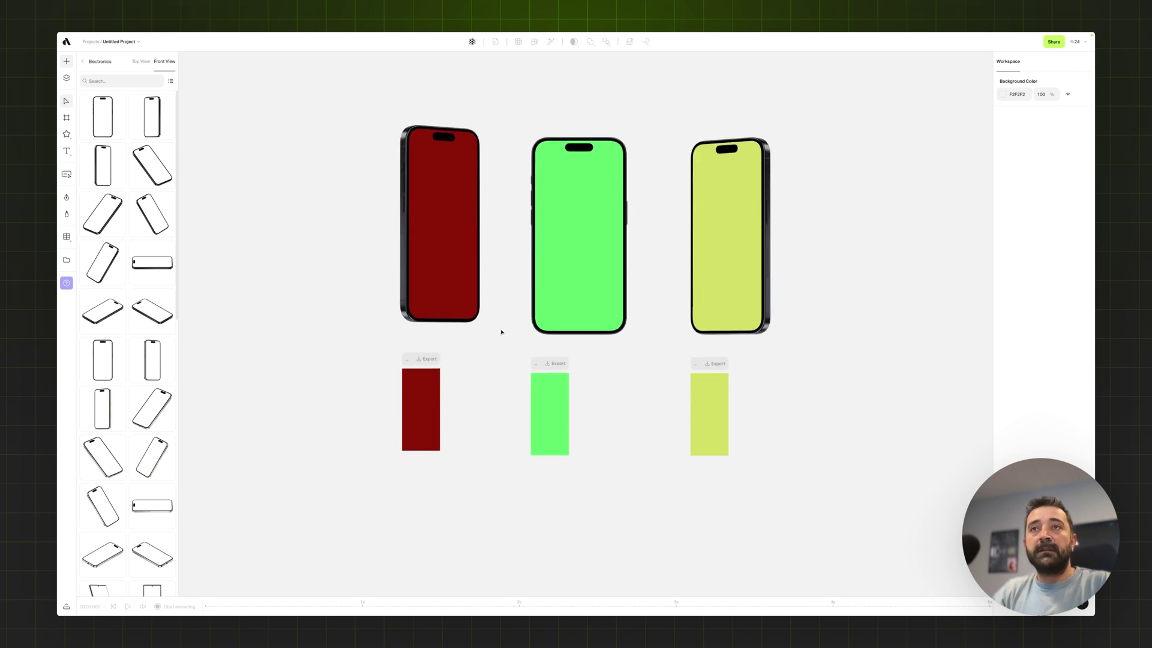
- Stack the three phones and their artboards in one column, with green below dark red and yellow-green below green
{"action": "left_click", "coordinate": [577, 251]}
{"action": "scroll", "coordinate": [576, 250], "scroll_direction": "down", "scroll_amount": 3}
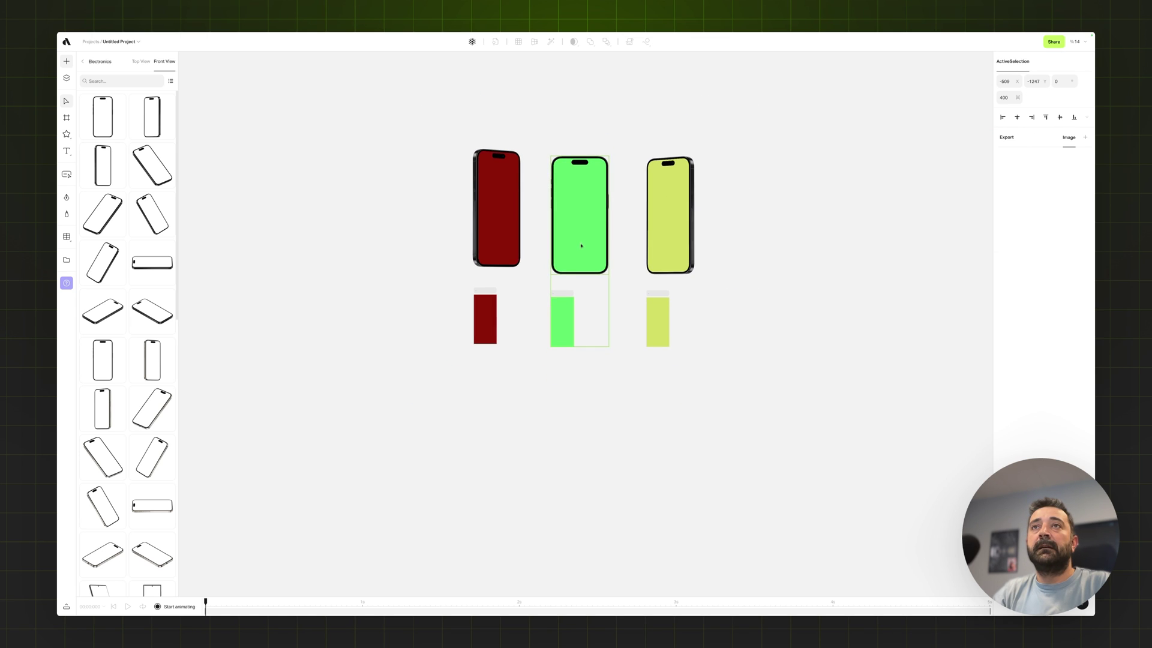
{"action": "left_click_drag", "start_coordinate": [586, 246], "coordinate": [505, 479]}
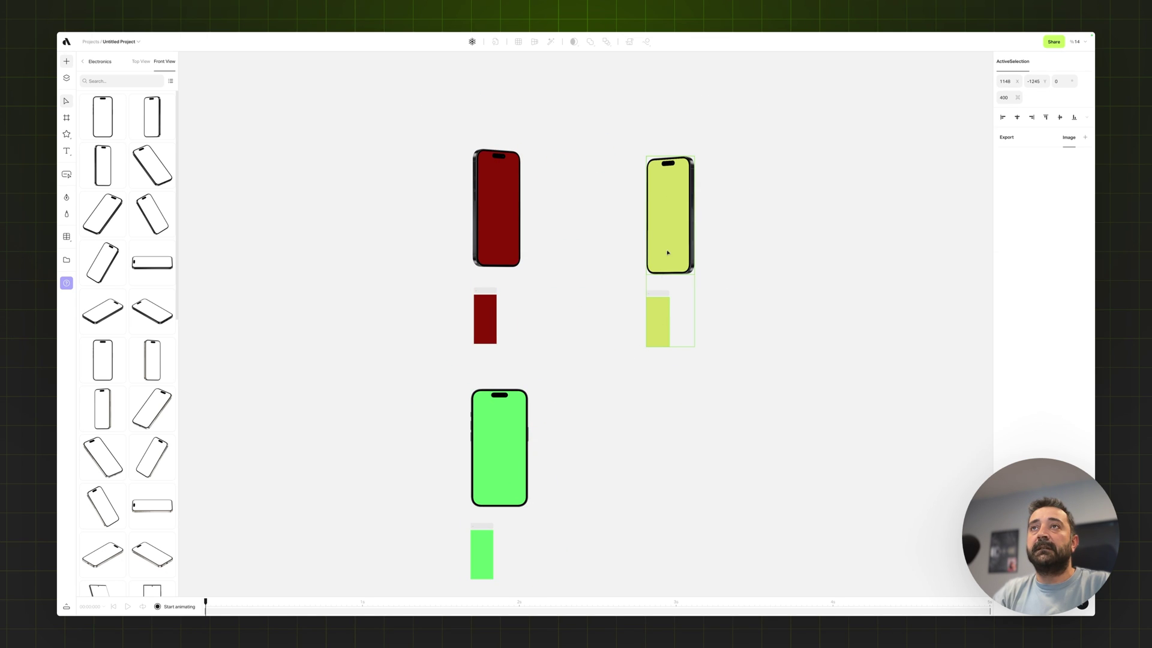
{"action": "scroll", "coordinate": [665, 243], "scroll_direction": "down", "scroll_amount": 3}
{"action": "left_click_drag", "start_coordinate": [670, 232], "coordinate": [570, 498]}
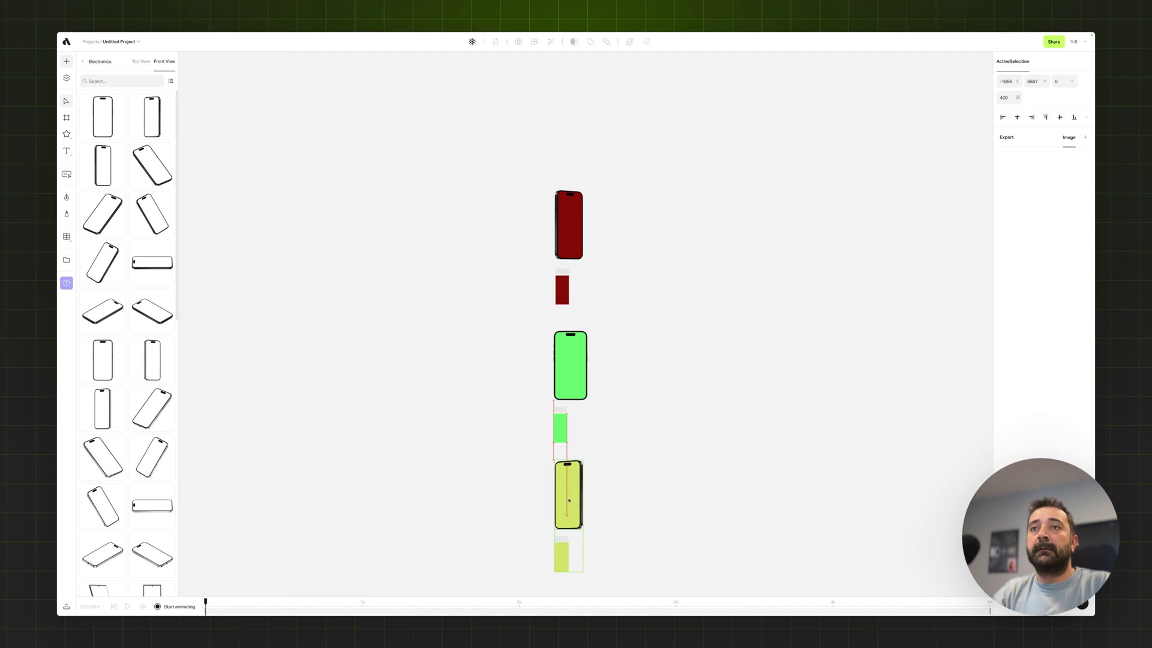
{"action": "left_click", "coordinate": [596, 499]}
{"action": "scroll", "coordinate": [596, 499], "scroll_direction": "up", "scroll_amount": 2}
{"action": "scroll", "coordinate": [600, 486], "scroll_direction": "left", "scroll_amount": 2}
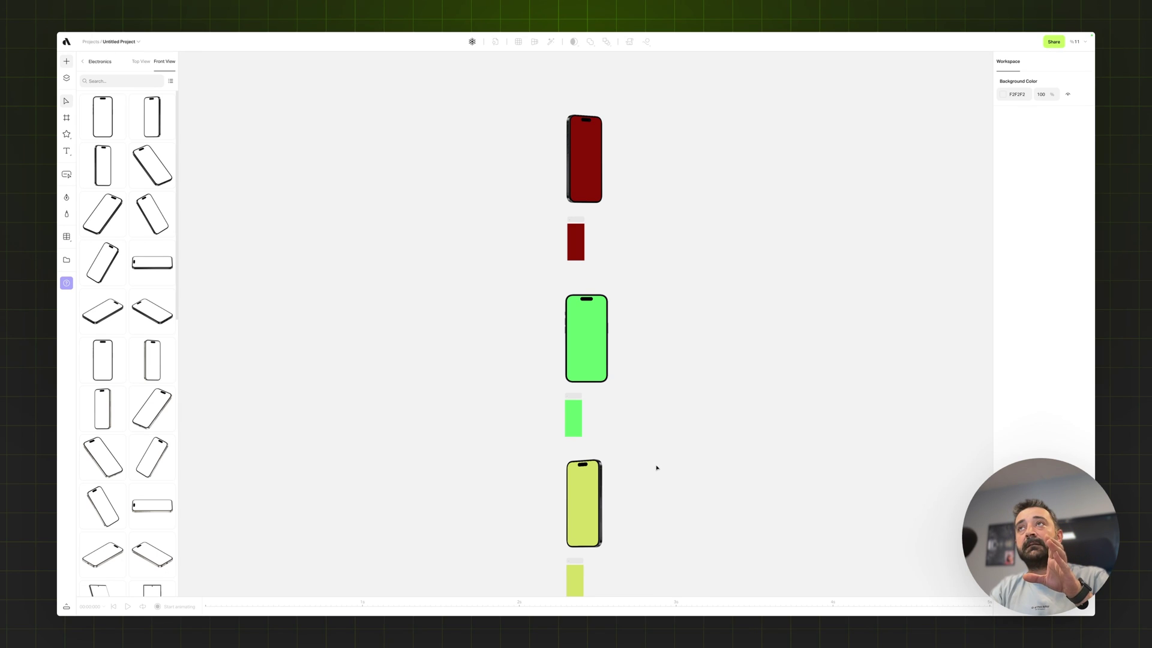
- Insert a one-column table and place it on the canvas to the left of the dark red phone
{"action": "left_click", "coordinate": [598, 194]}
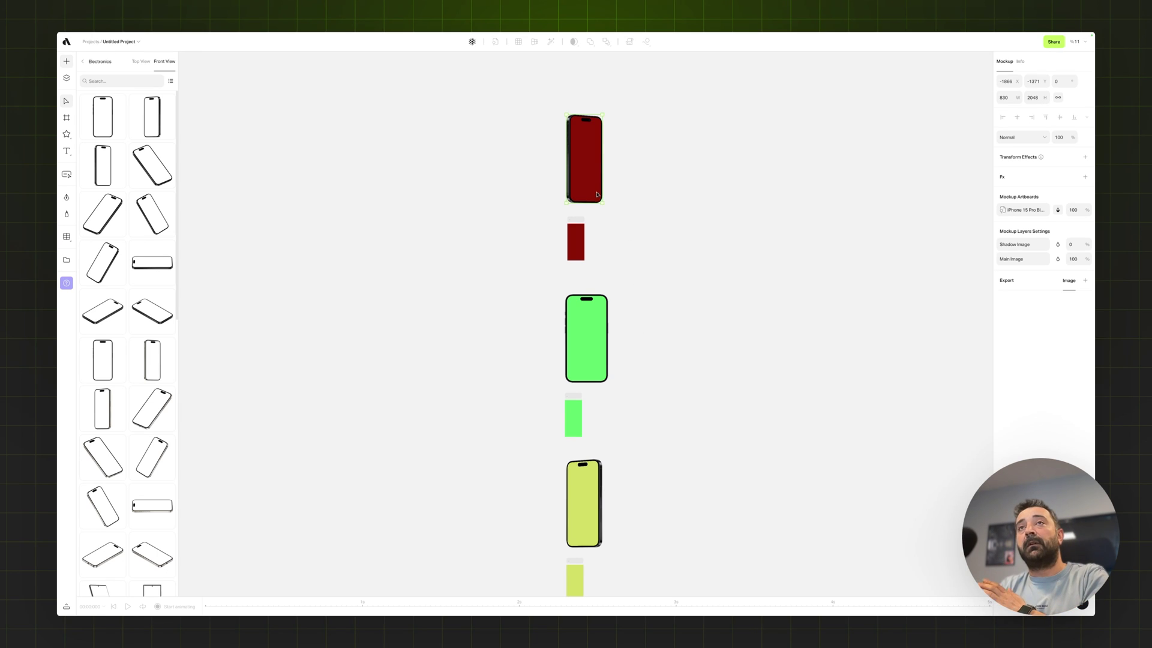
{"action": "left_click", "coordinate": [641, 239]}
{"action": "scroll", "coordinate": [597, 225], "scroll_direction": "up", "scroll_amount": 5}
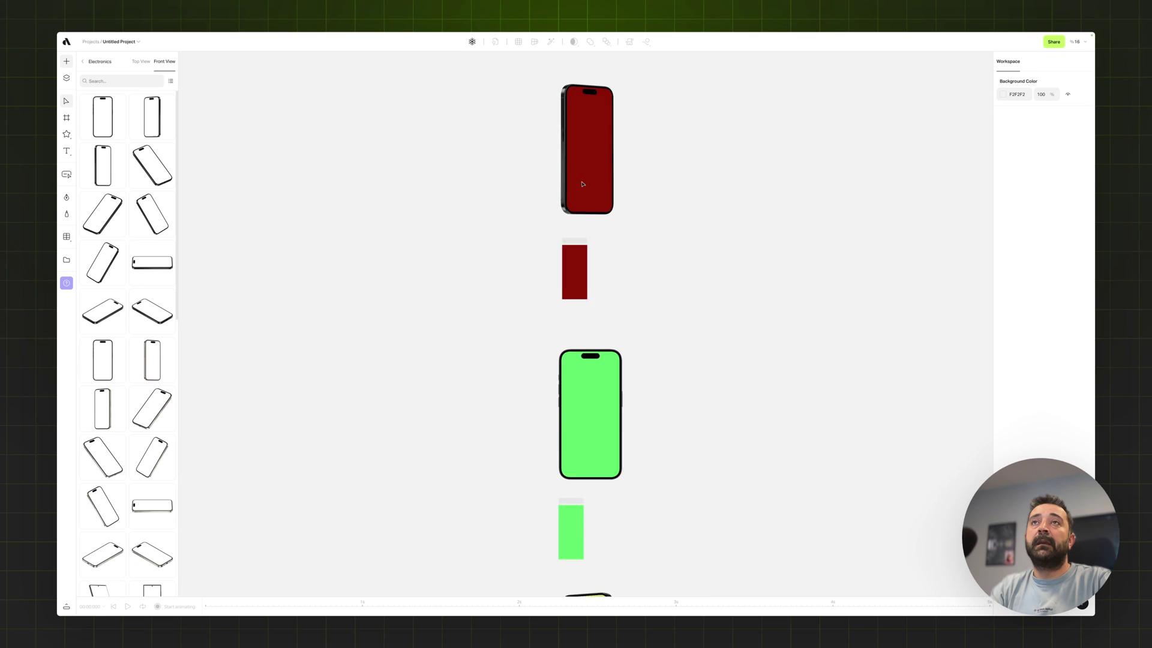
{"action": "left_click", "coordinate": [68, 65]}
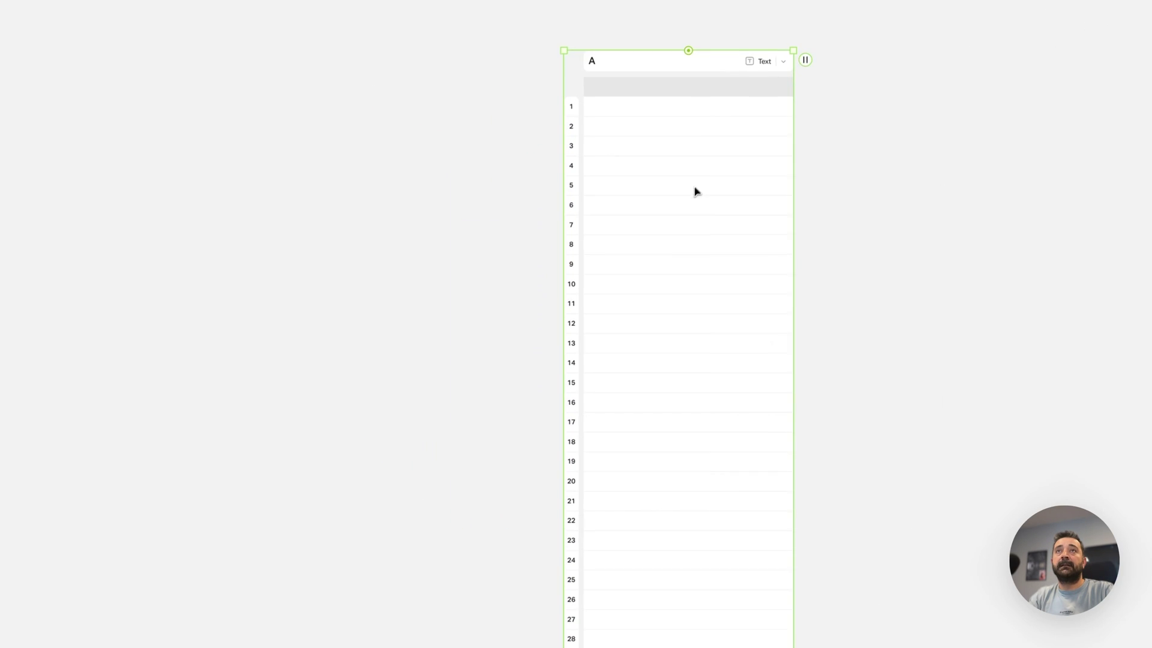
{"action": "left_click_drag", "start_coordinate": [648, 420], "coordinate": [727, 532]}
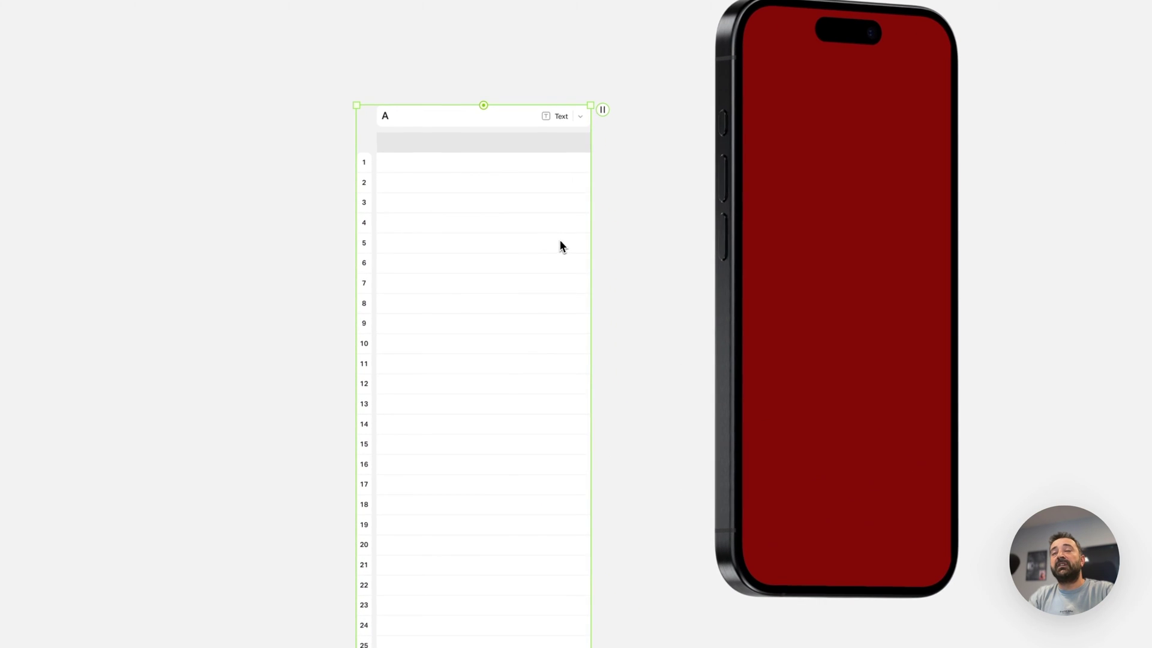
- Set the data type of the table's column A to Media
{"action": "scroll", "coordinate": [560, 236], "scroll_direction": "up", "scroll_amount": 2}
{"action": "scroll", "coordinate": [562, 200], "scroll_direction": "up", "scroll_amount": 3}
{"action": "left_click", "coordinate": [565, 280]}
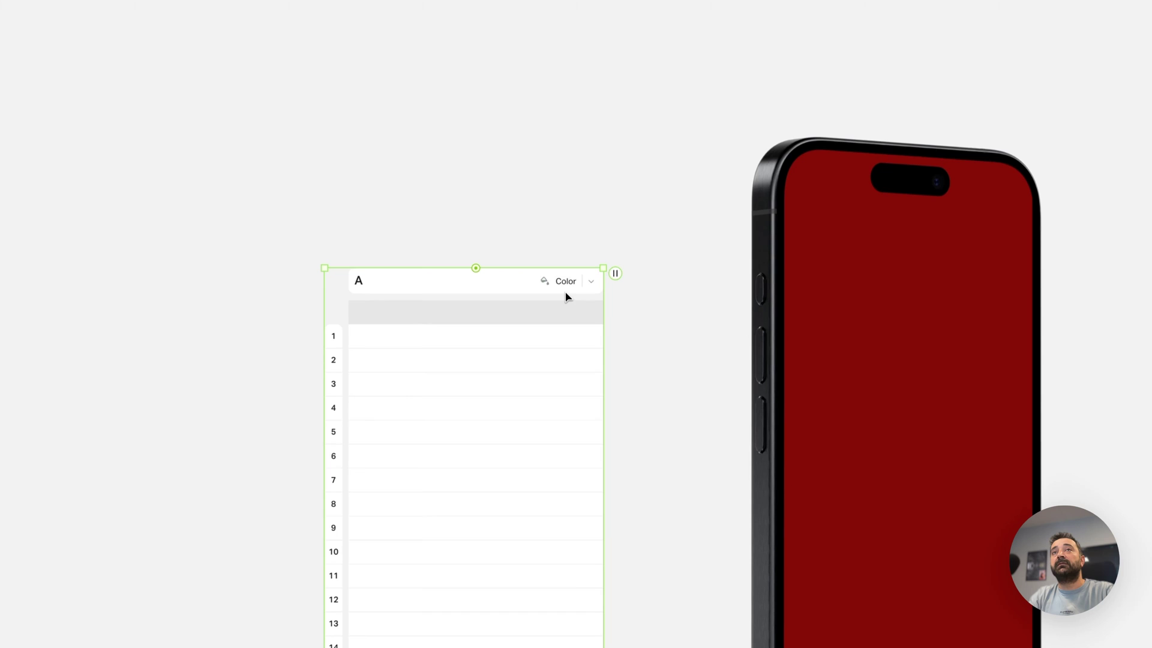
{"action": "left_click", "coordinate": [564, 288]}
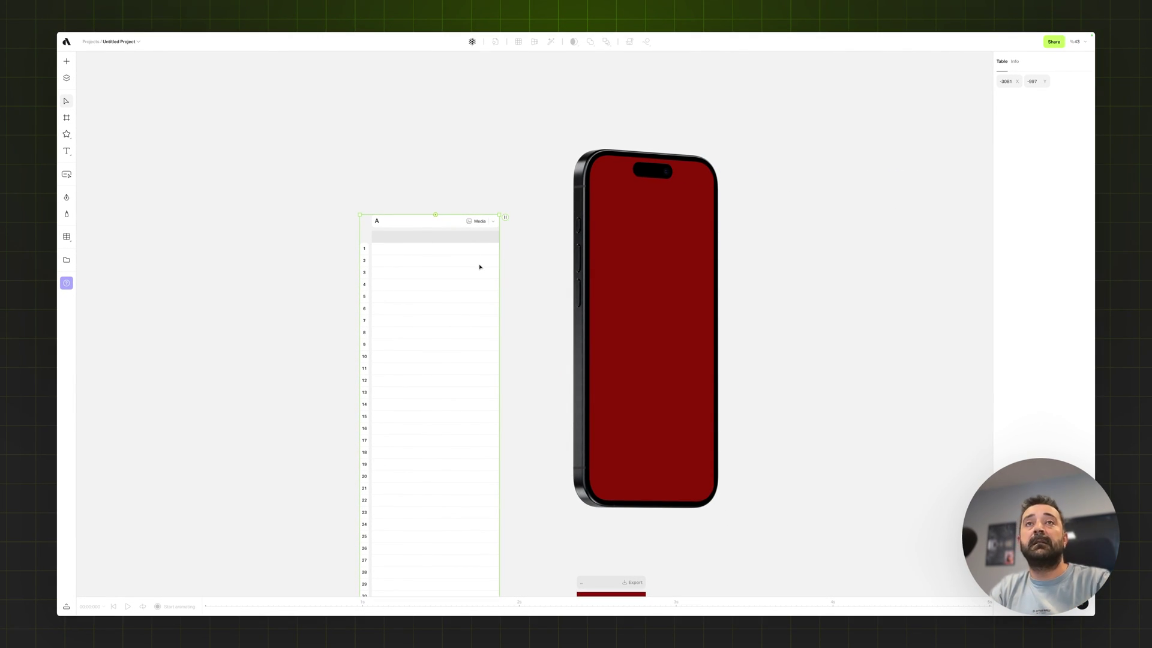
- Open the upload file chooser for the media cell in row 1 of column A
{"action": "scroll", "coordinate": [479, 266], "scroll_direction": "down", "scroll_amount": 3}
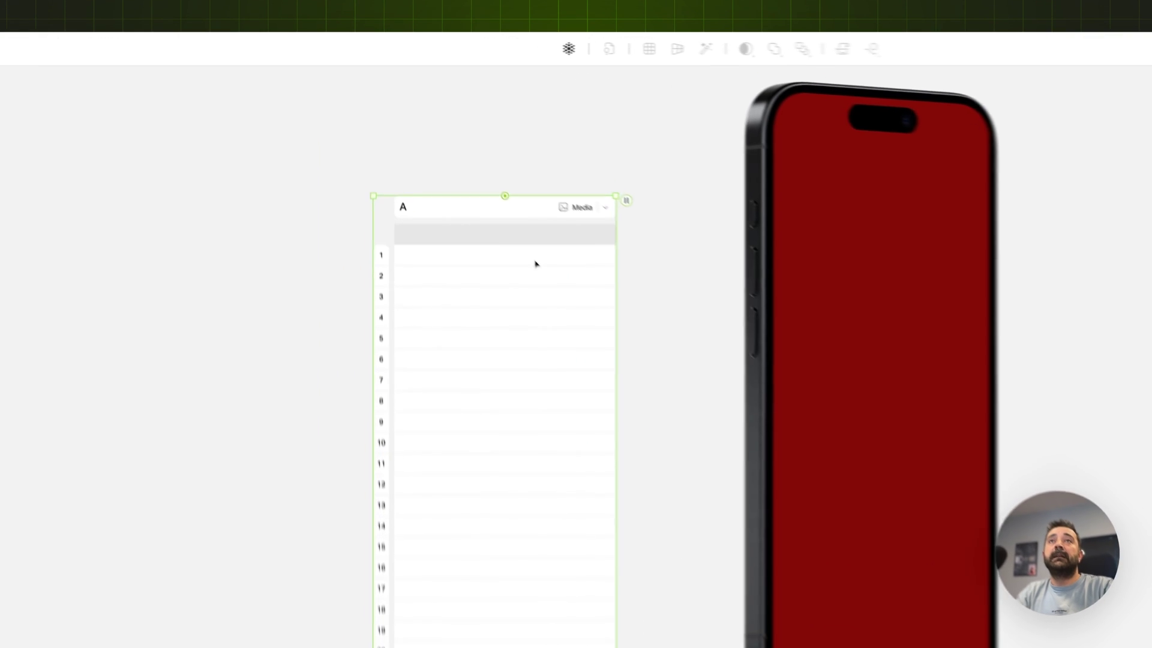
{"action": "left_click", "coordinate": [453, 166]}
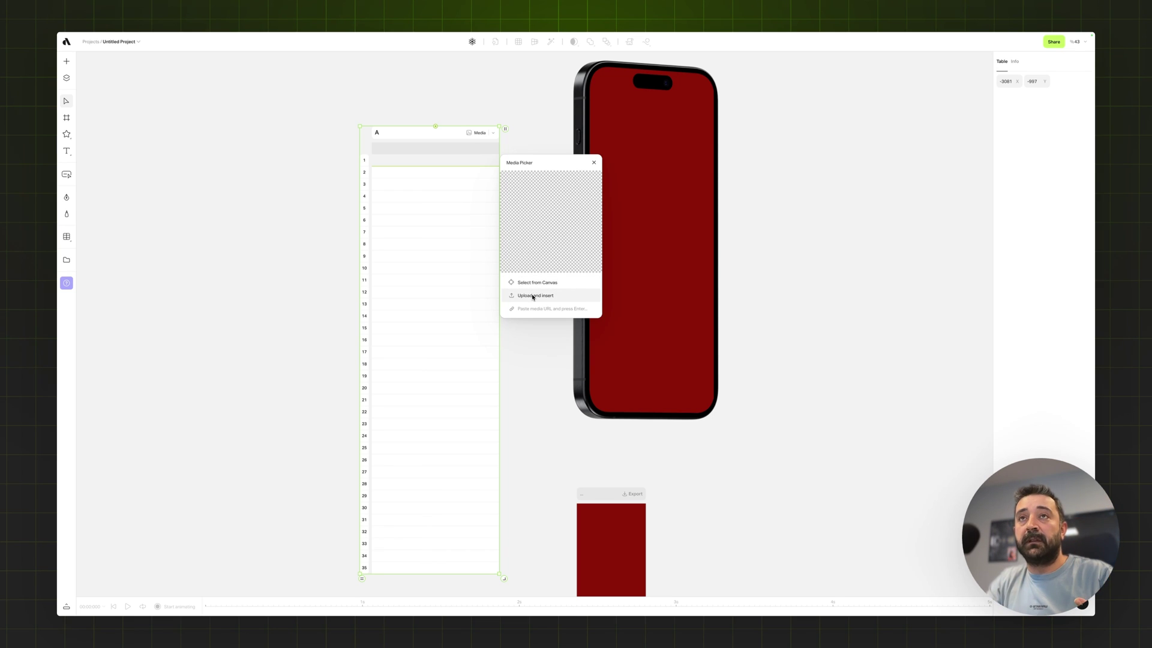
{"action": "left_click", "coordinate": [532, 298]}
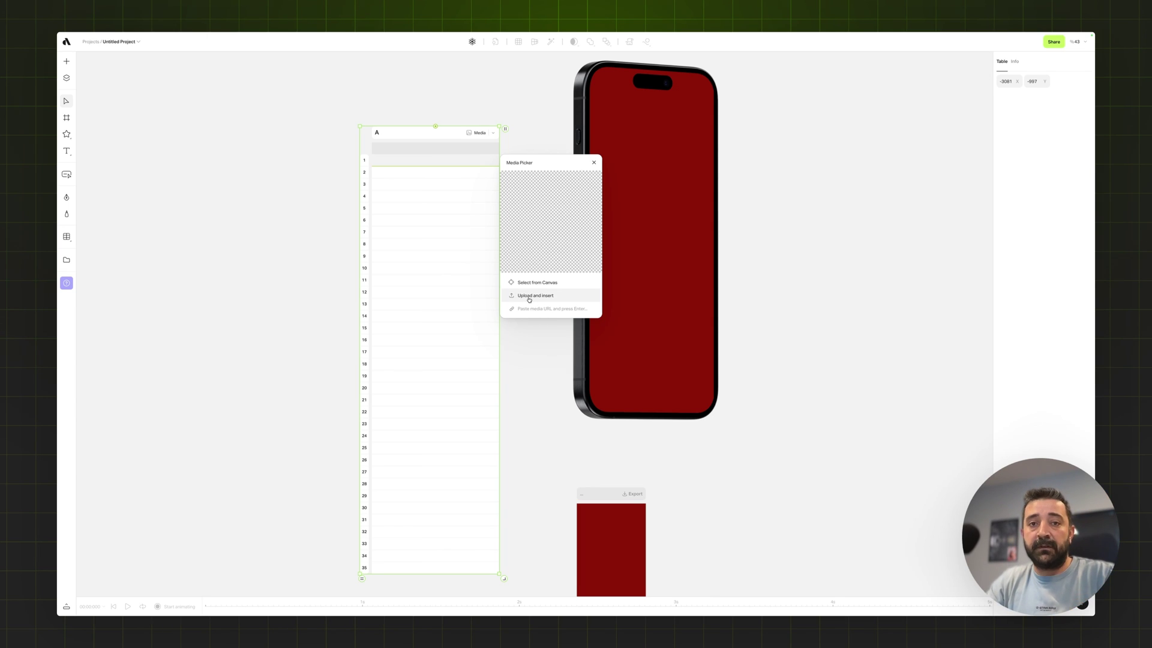
{"action": "left_click", "coordinate": [529, 297]}
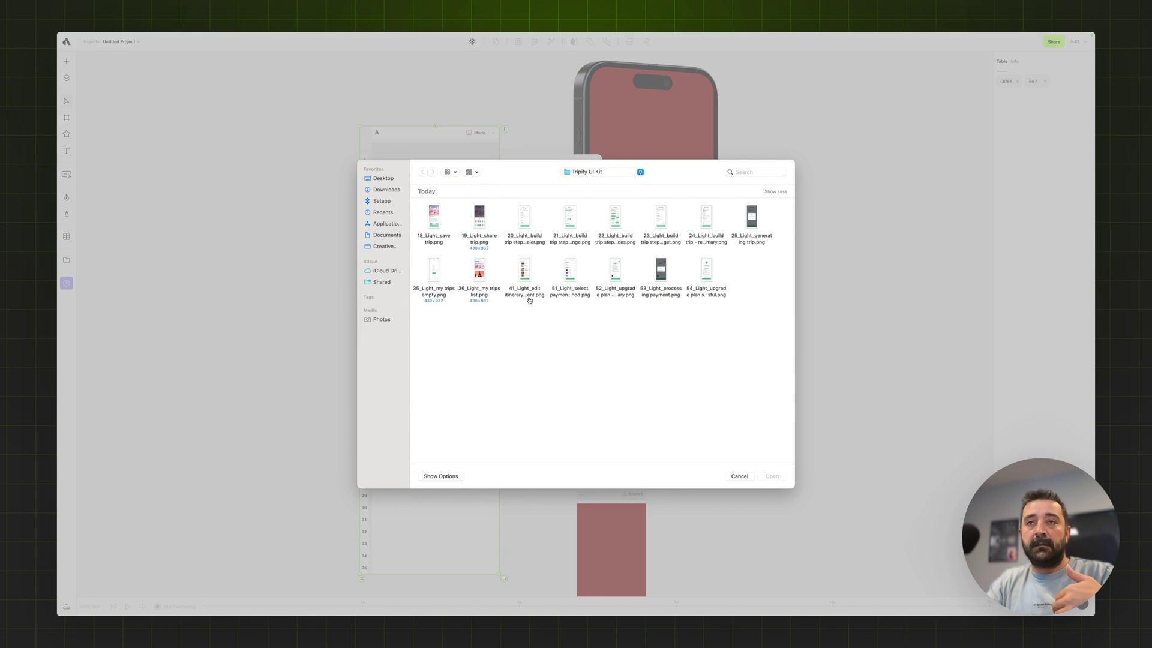
- Check the dark screen images in the Tripify folder and return to the Downloads folder
{"action": "left_click", "coordinate": [597, 172]}
{"action": "left_click", "coordinate": [588, 181]}
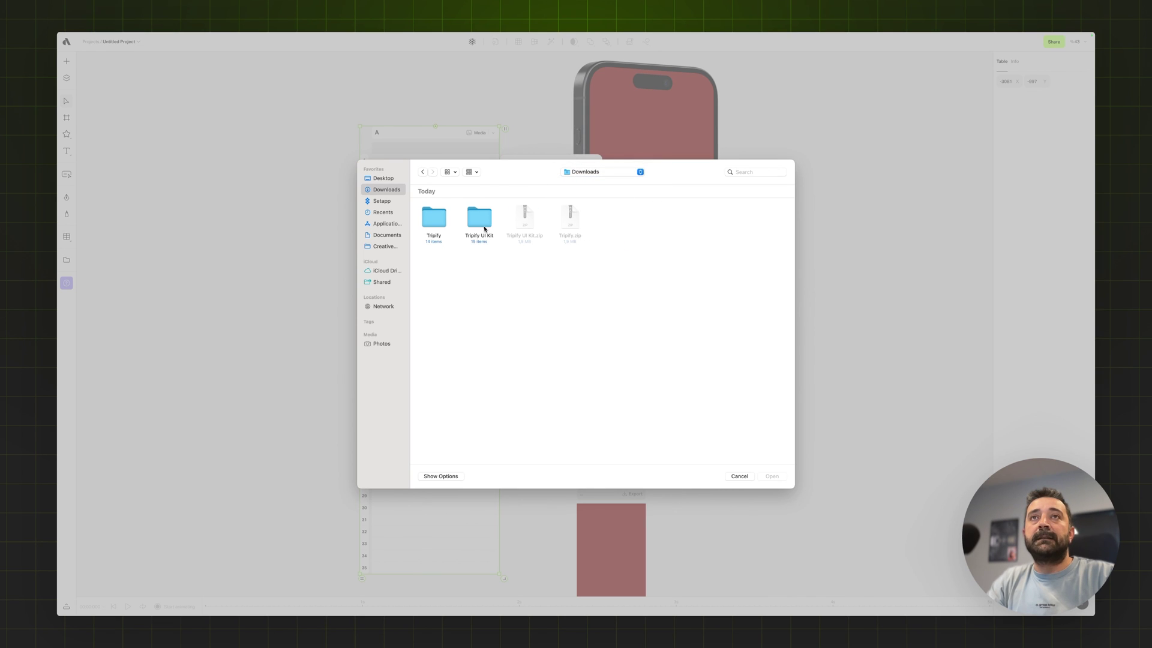
{"action": "double_click", "coordinate": [433, 218]}
{"action": "left_click", "coordinate": [591, 172]}
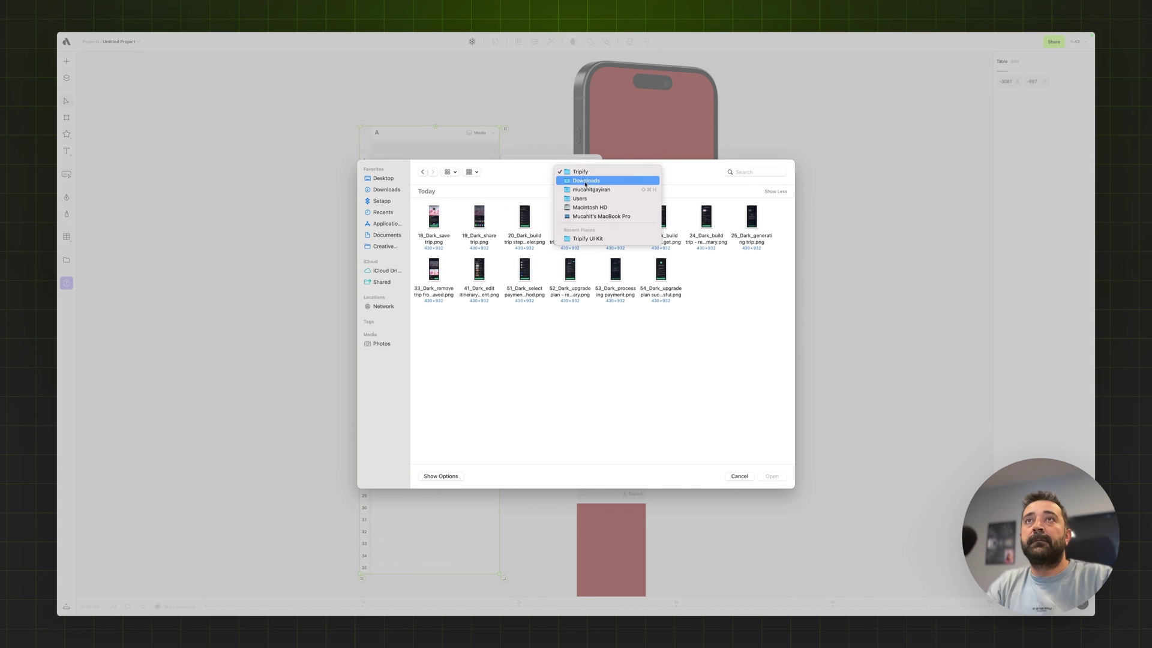
{"action": "left_click", "coordinate": [585, 181]}
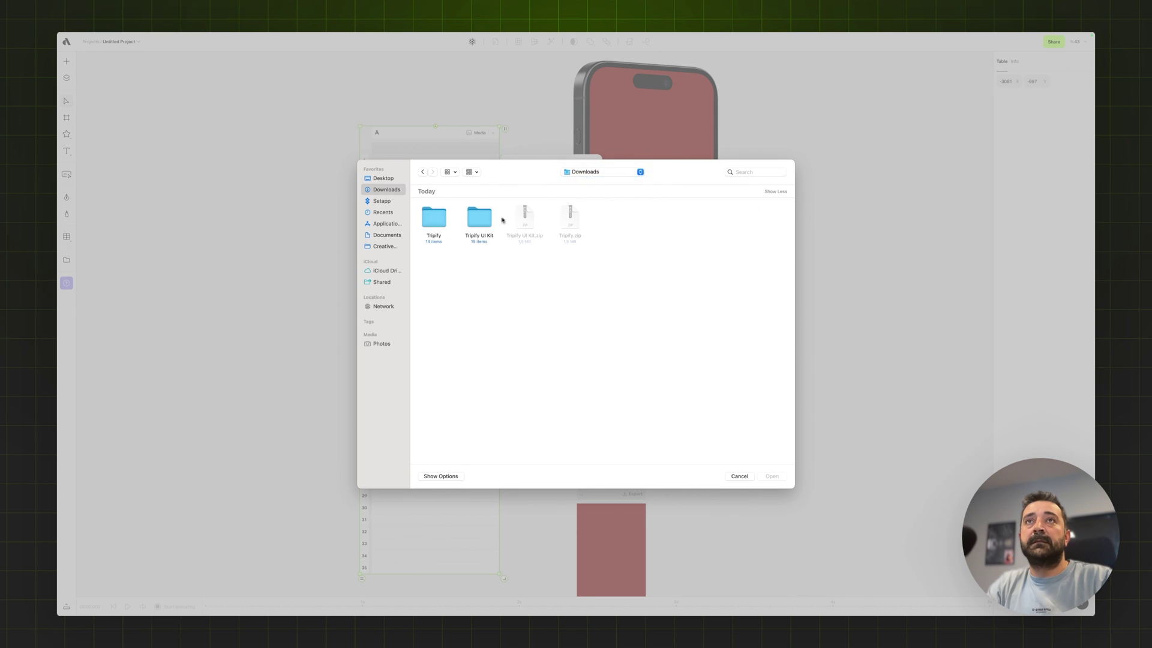
- Upload all the light screen images from the Tripify UI Kit folder into the table's media column
{"action": "double_click", "coordinate": [487, 221]}
{"action": "left_click_drag", "start_coordinate": [771, 342], "coordinate": [436, 214]}
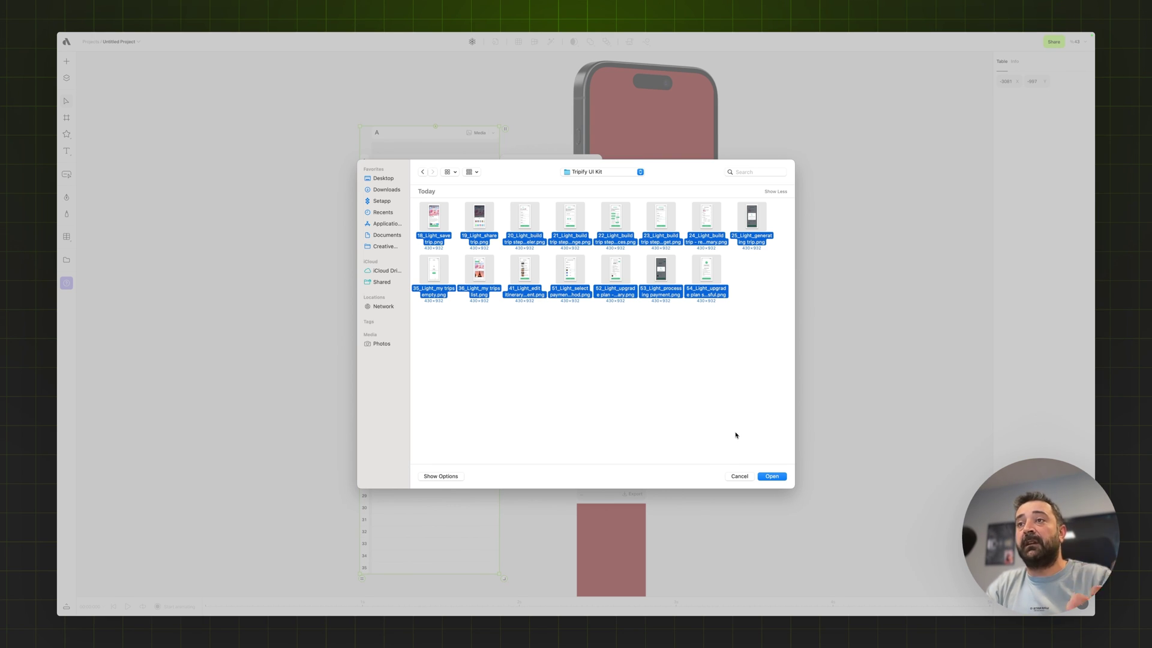
{"action": "left_click", "coordinate": [773, 477]}
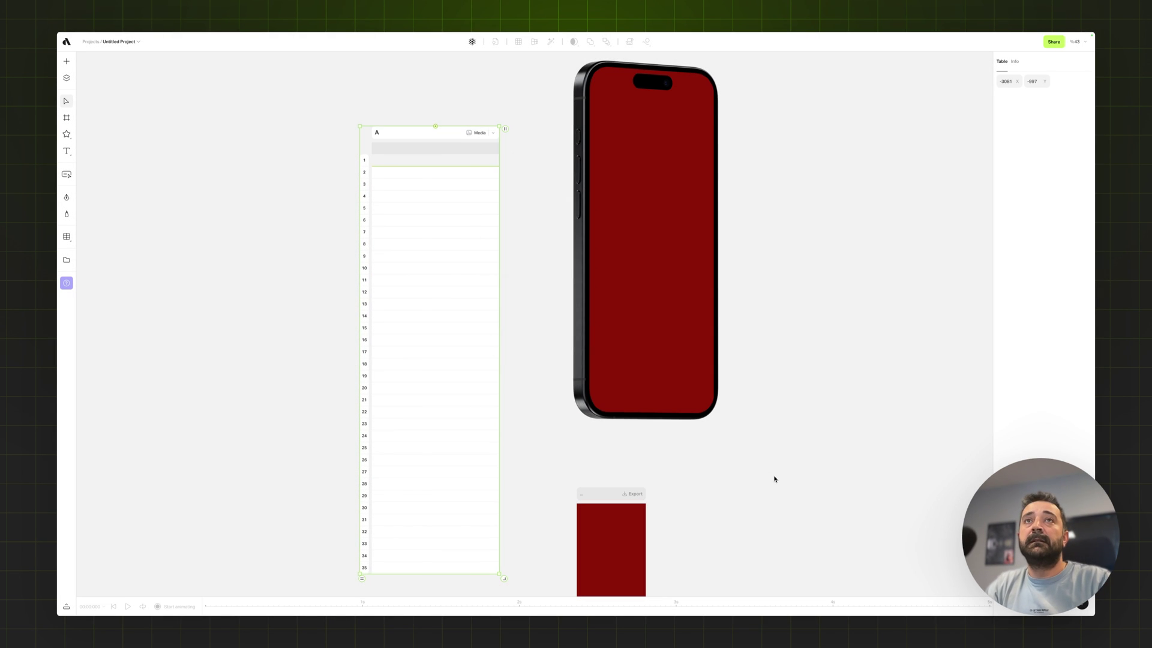
- Move the media table a little further left of the dark red phone and slightly lower
{"action": "scroll", "coordinate": [447, 236], "scroll_direction": "up", "scroll_amount": 5}
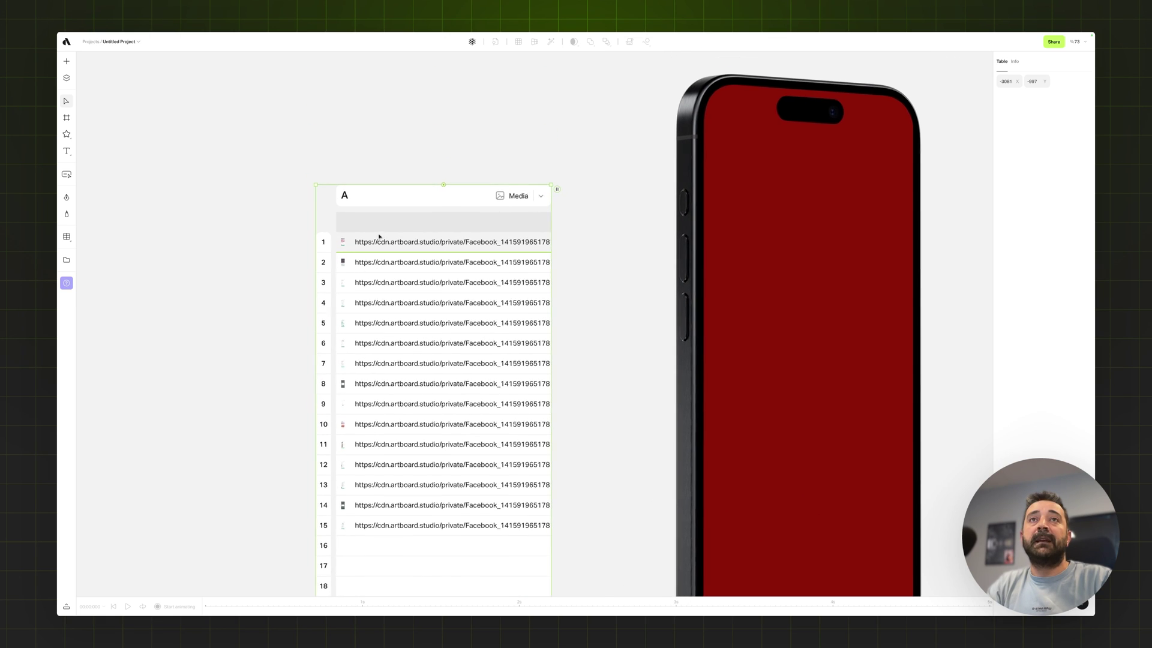
{"action": "scroll", "coordinate": [379, 237], "scroll_direction": "up", "scroll_amount": 10}
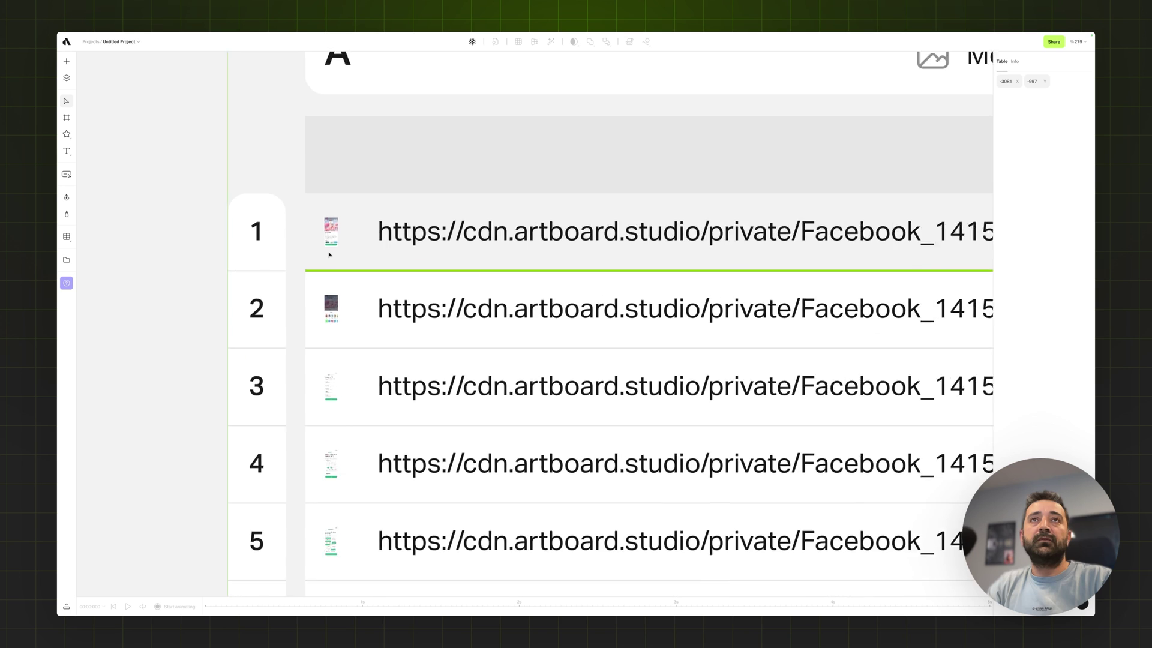
{"action": "scroll", "coordinate": [329, 254], "scroll_direction": "up", "scroll_amount": 2}
{"action": "scroll", "coordinate": [329, 254], "scroll_direction": "down", "scroll_amount": 12}
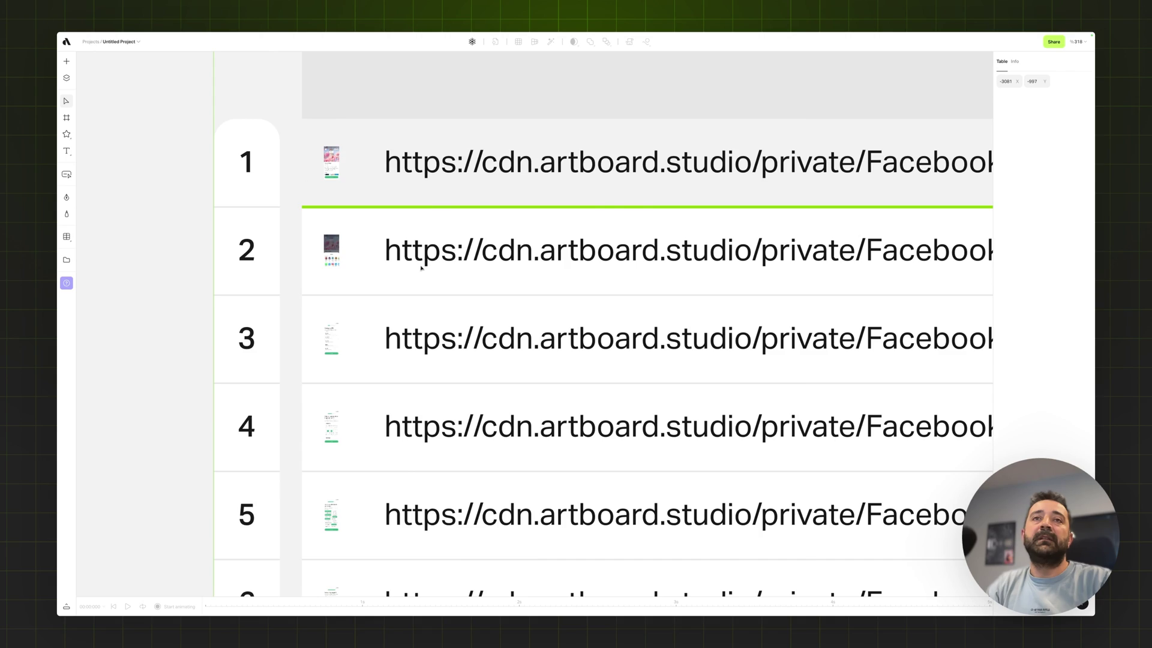
{"action": "scroll", "coordinate": [424, 268], "scroll_direction": "down", "scroll_amount": 3}
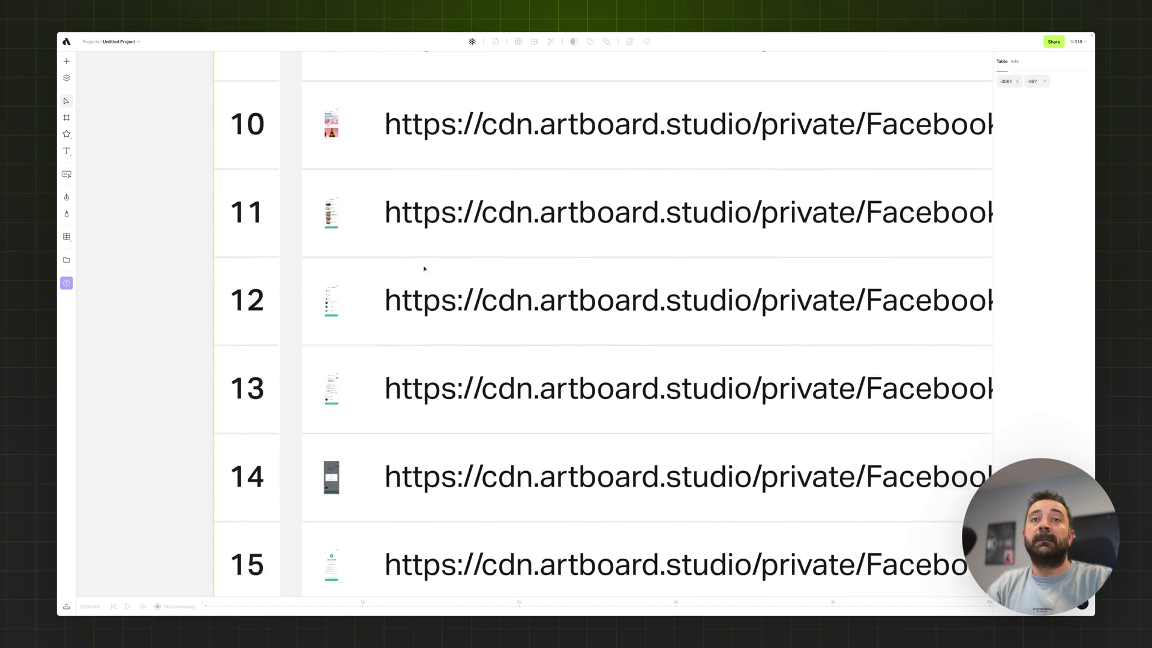
{"action": "scroll", "coordinate": [423, 268], "scroll_direction": "down", "scroll_amount": 15}
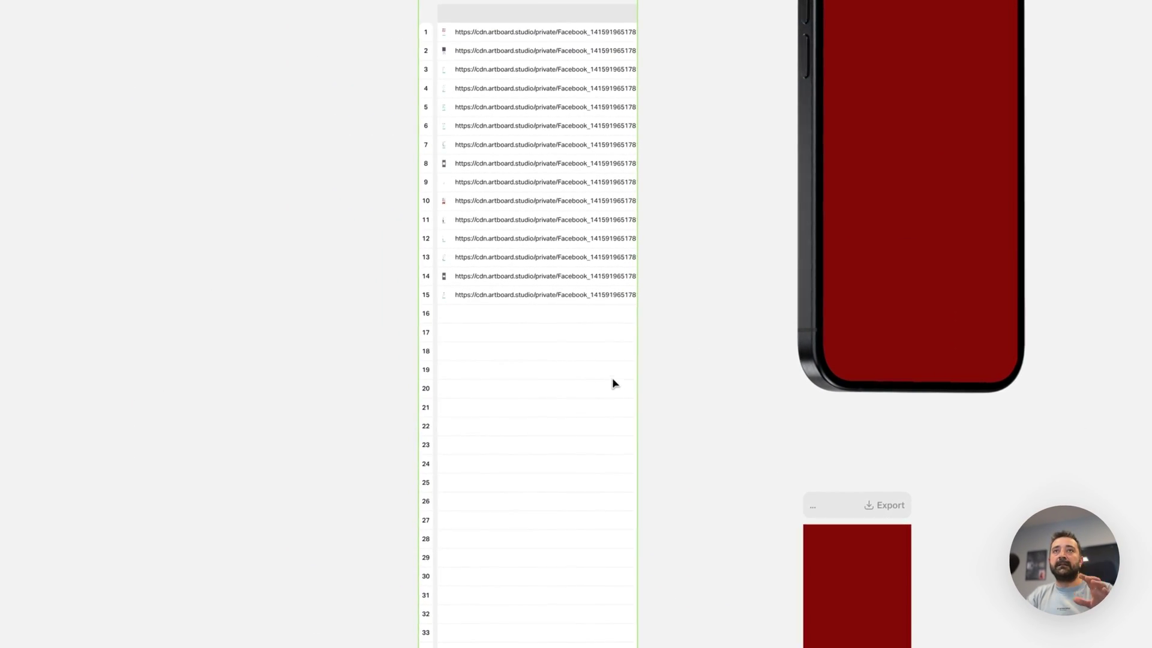
{"action": "left_click_drag", "start_coordinate": [580, 316], "coordinate": [536, 352]}
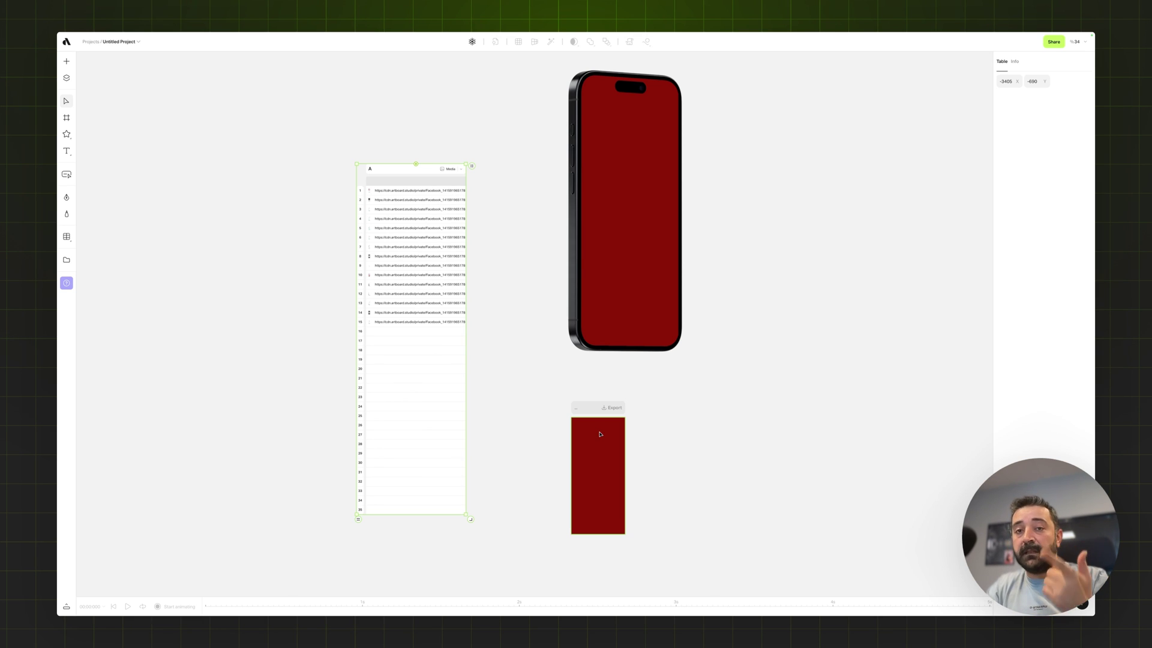
- Switch to the Tripify file in Figma and copy the dark Tokyo trip details screen with its more-options menu as PNG
{"action": "left_click", "coordinate": [600, 434]}
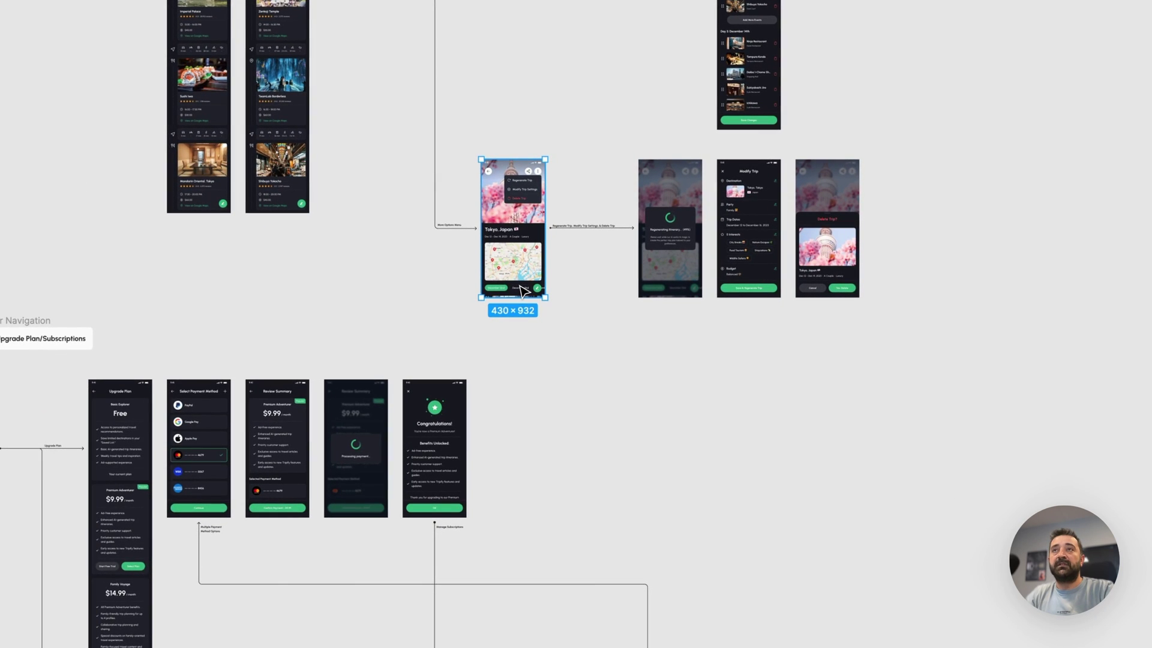
{"action": "right_click", "coordinate": [523, 292]}
{"action": "mouse_move", "coordinate": [579, 331]}
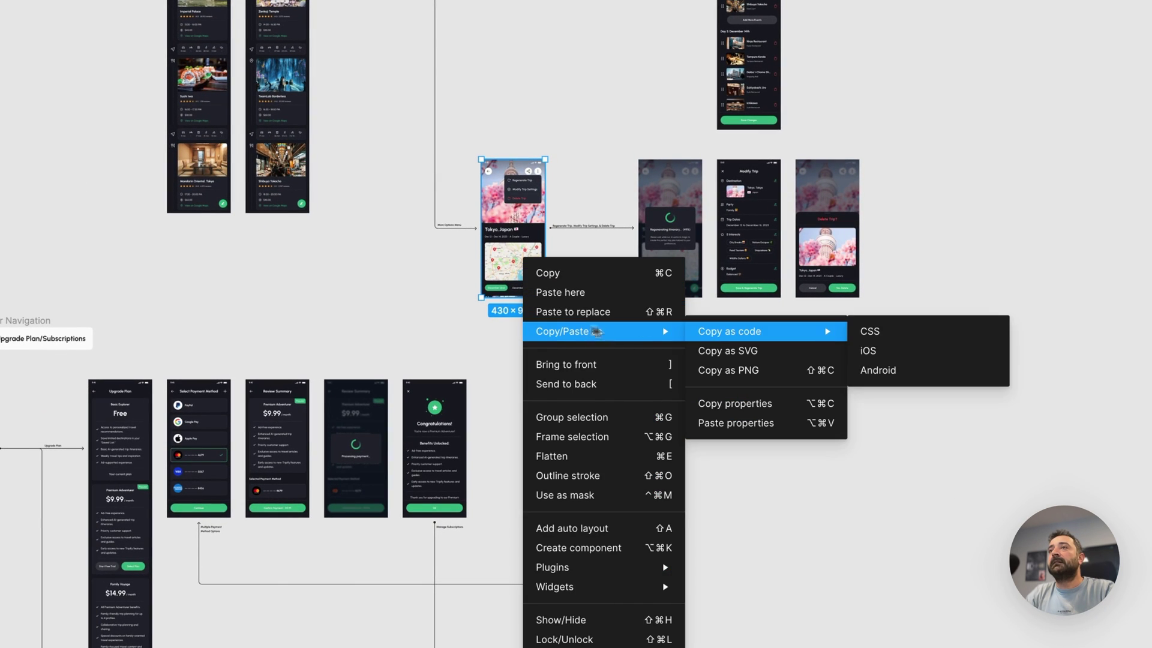
{"action": "left_click", "coordinate": [741, 370]}
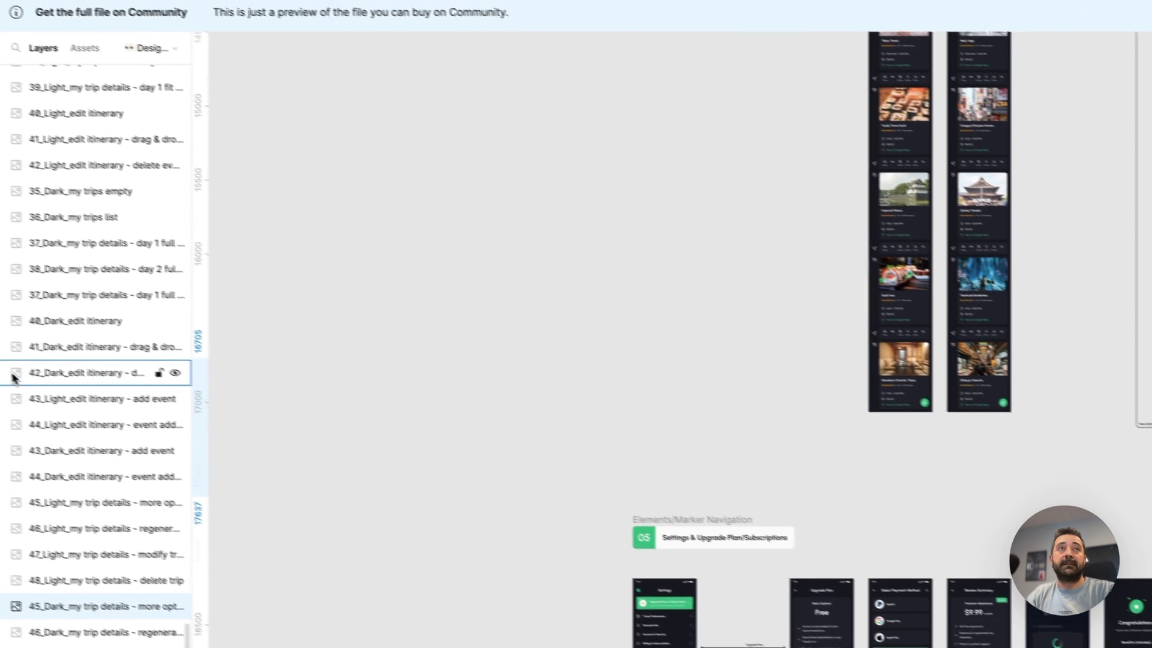
- Return to Artboard Studio, paste the copied Tokyo screen and place it at 0, 0 in the dark red phone's artboard
{"action": "mouse_move", "coordinate": [31, 387]}
{"action": "left_click", "coordinate": [108, 178]}
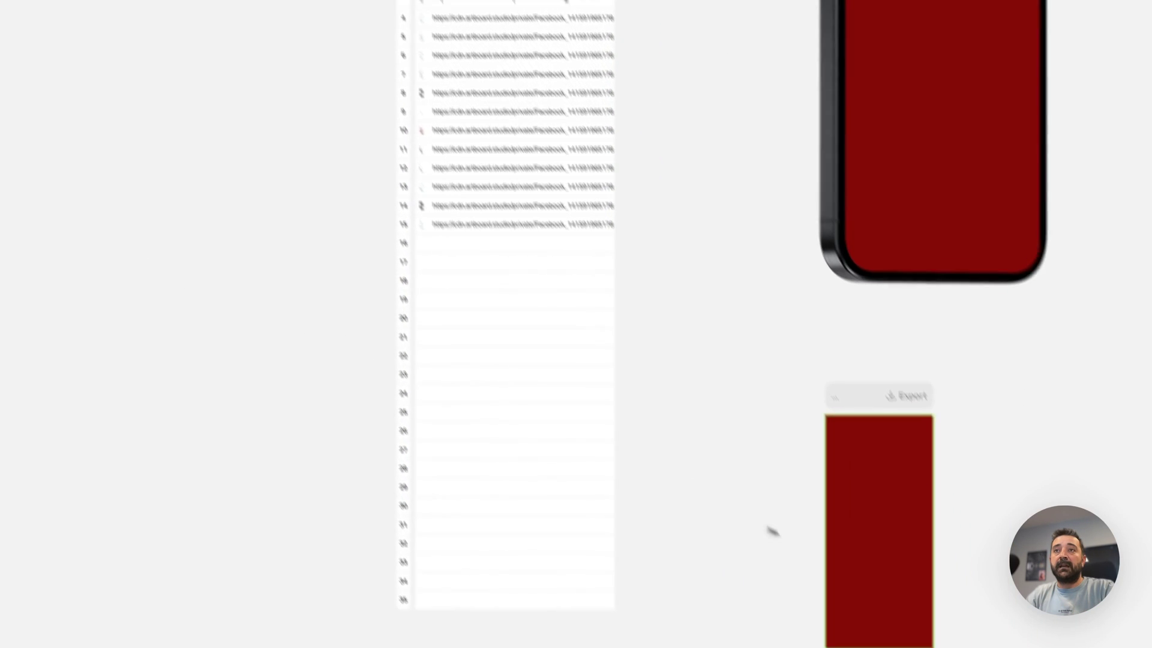
{"action": "key", "text": "ctrl+v"}
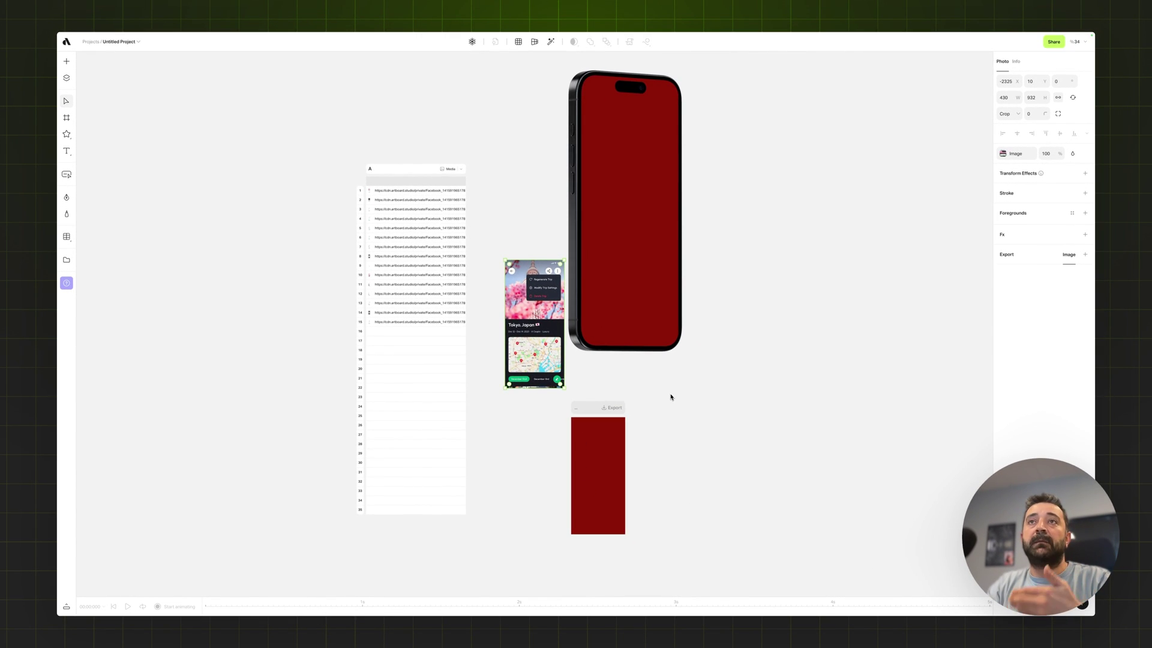
{"action": "left_click_drag", "start_coordinate": [524, 338], "coordinate": [591, 496]}
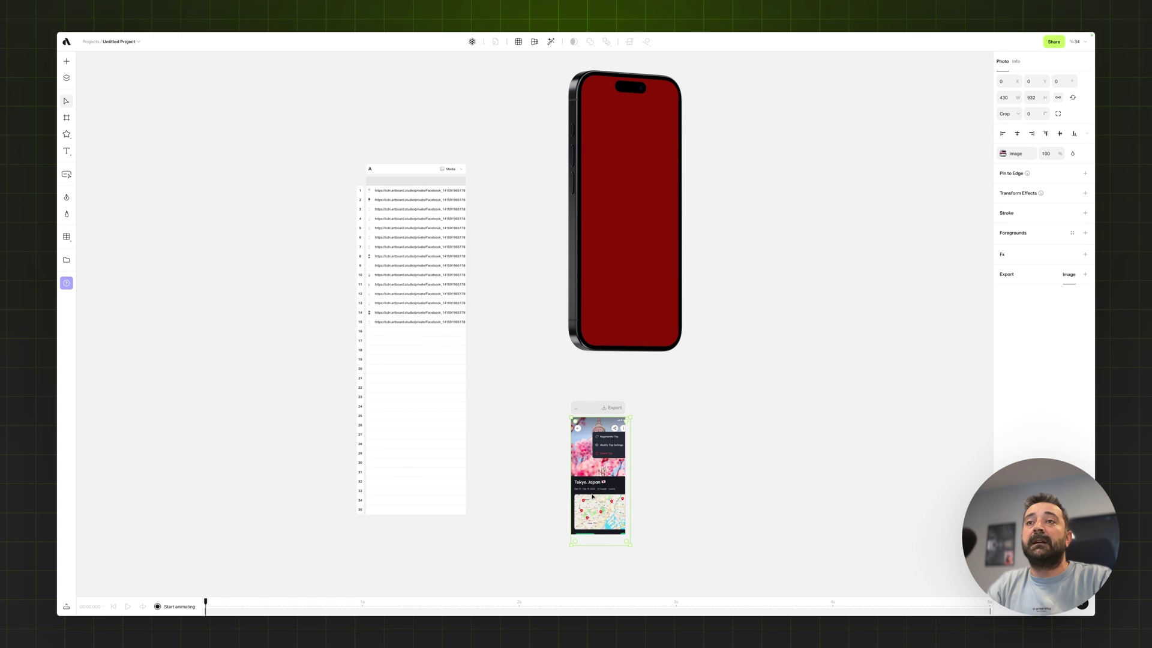
- Resize the Tokyo screen image to 393 × 852 so that it fills the first phone's artboard
{"action": "left_click_drag", "start_coordinate": [630, 543], "coordinate": [642, 539]}
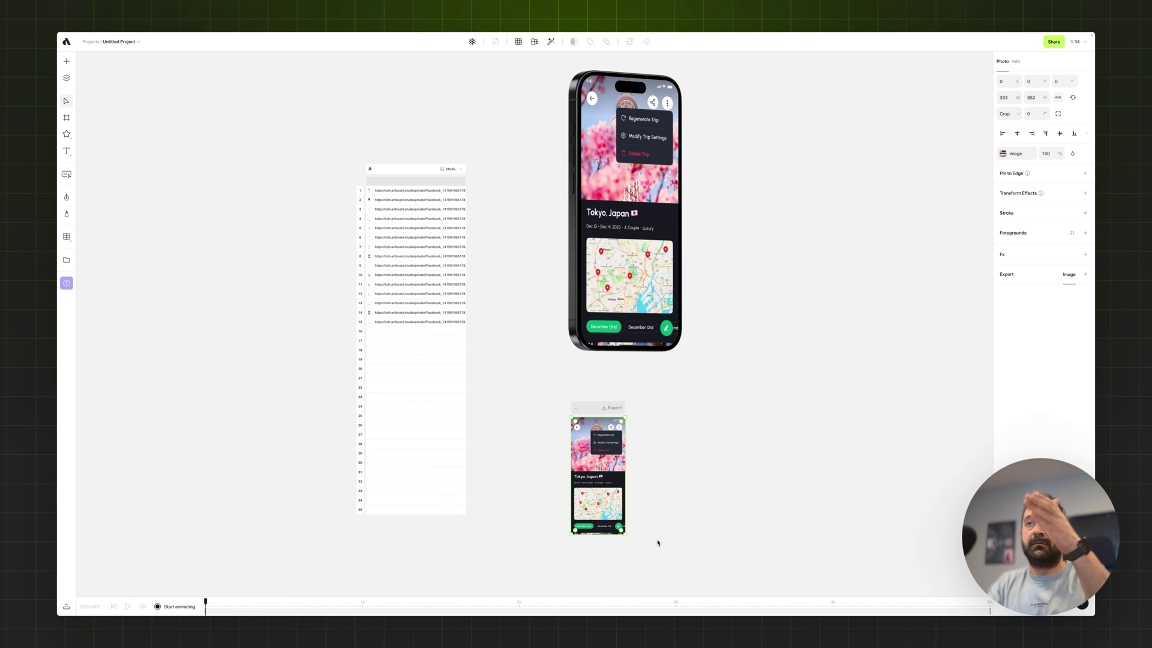
{"action": "mouse_move", "coordinate": [620, 472]}
{"action": "left_mouse_down"}
{"action": "mouse_move", "coordinate": [607, 488]}
{"action": "mouse_move", "coordinate": [611, 458]}
{"action": "left_mouse_up"}
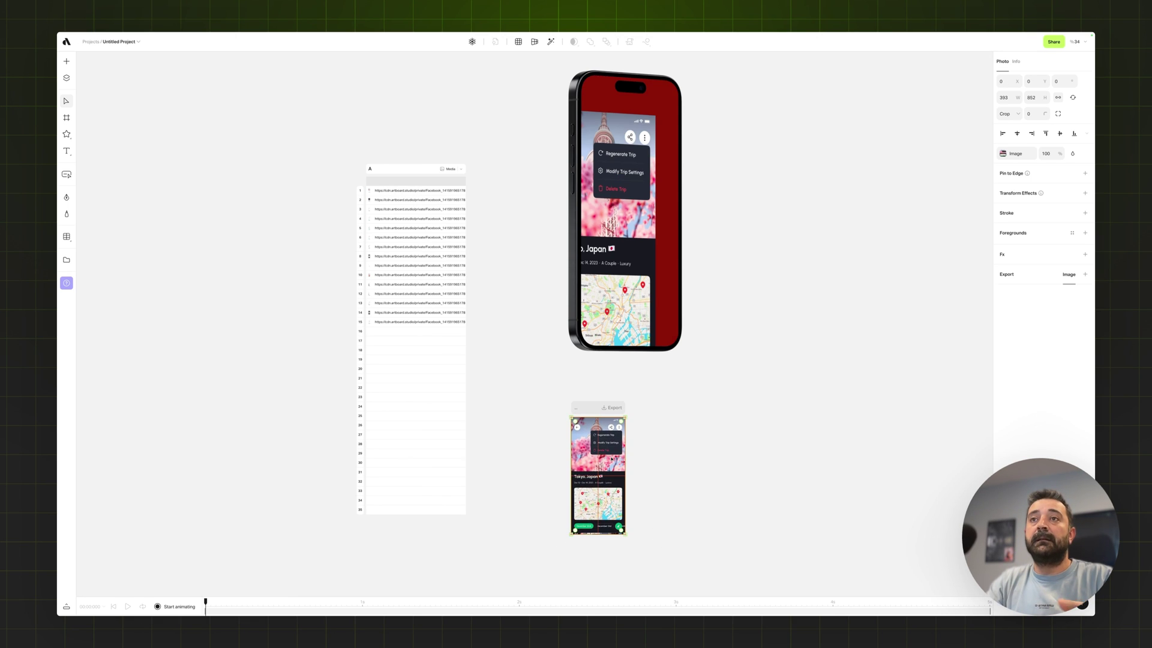
{"action": "left_click", "coordinate": [684, 469]}
- Paste the copied Tokyo trip details screen into the artboard of the green phone
{"action": "scroll", "coordinate": [687, 469], "scroll_direction": "down", "scroll_amount": 1}
{"action": "scroll", "coordinate": [564, 450], "scroll_direction": "down", "scroll_amount": 2}
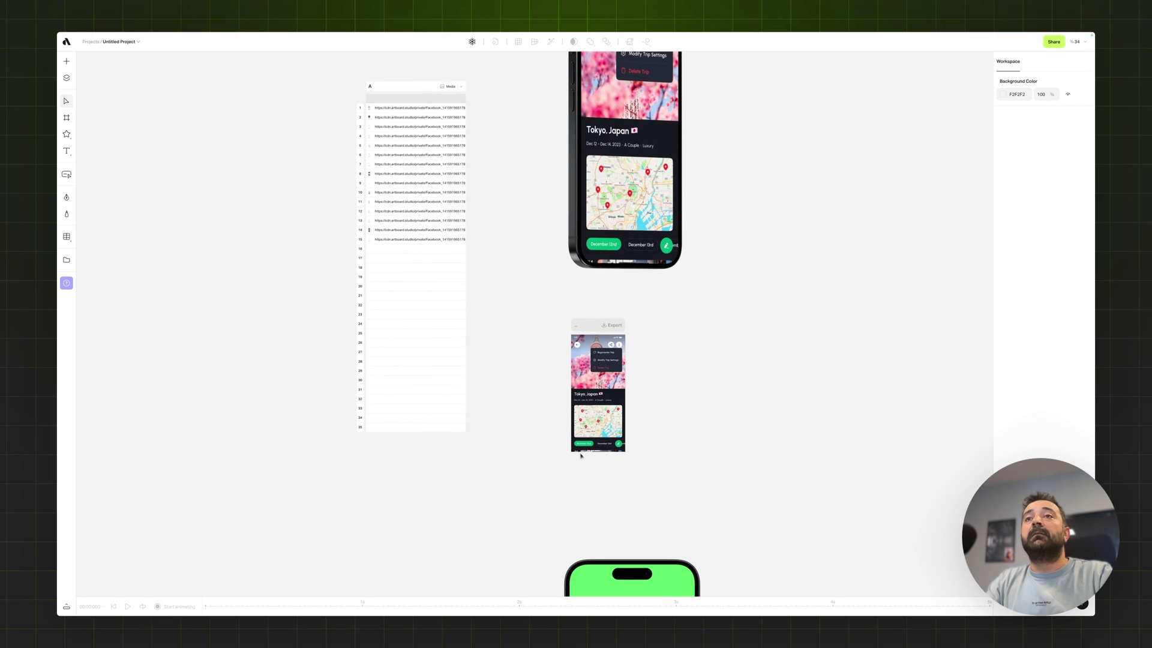
{"action": "scroll", "coordinate": [528, 350], "scroll_direction": "down", "scroll_amount": 3}
{"action": "left_click", "coordinate": [578, 401]}
{"action": "scroll", "coordinate": [578, 401], "scroll_direction": "down", "scroll_amount": 4}
{"action": "scroll", "coordinate": [578, 401], "scroll_direction": "down", "scroll_amount": 2}
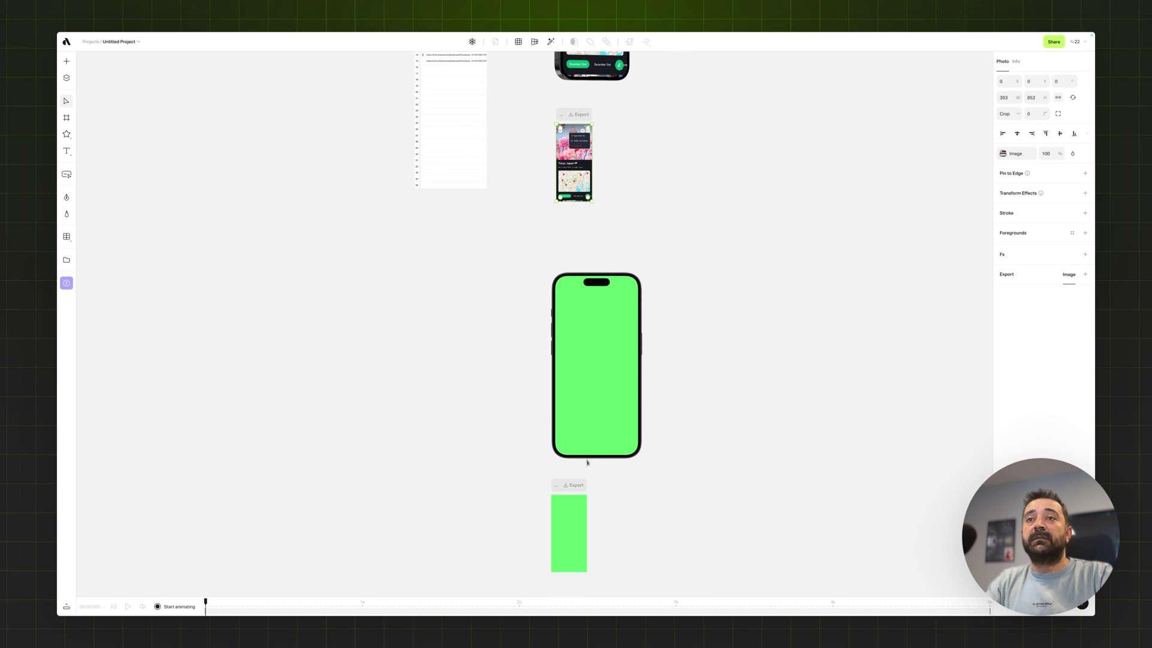
{"action": "scroll", "coordinate": [591, 474], "scroll_direction": "up", "scroll_amount": 3}
{"action": "scroll", "coordinate": [591, 488], "scroll_direction": "down", "scroll_amount": 3}
{"action": "left_click", "coordinate": [577, 491]}
{"action": "left_click", "coordinate": [576, 461]}
{"action": "key", "text": "ctrl+v"}
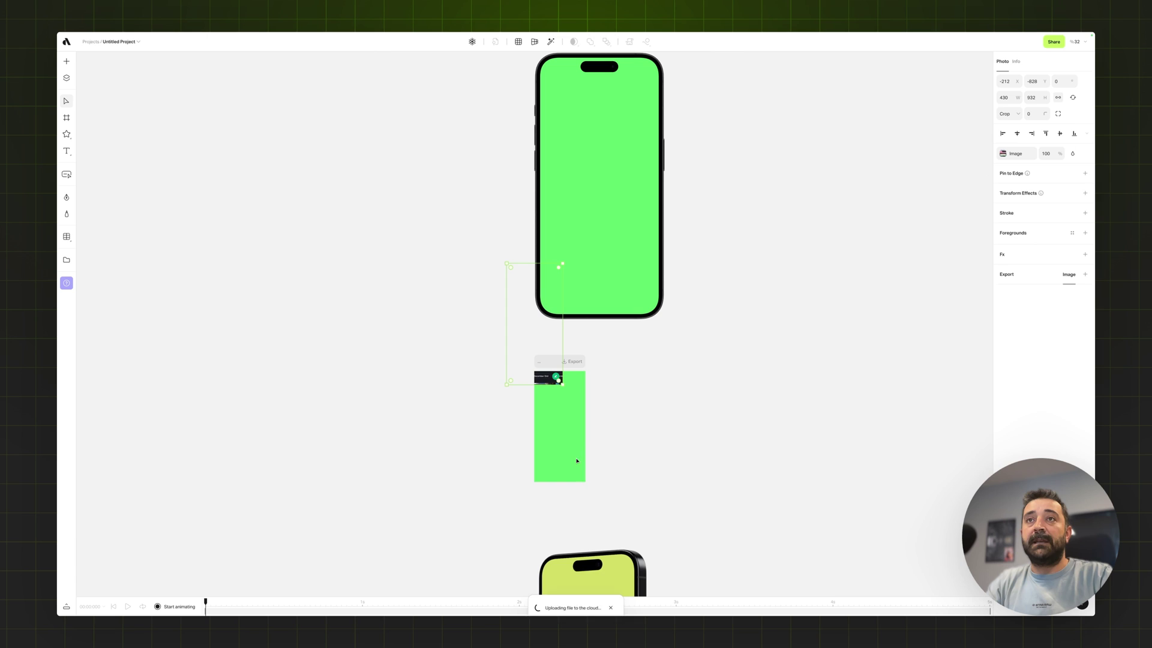
- Place the pasted screen at 0, 0 in the second phone's artboard and resize it to 393 × 852
{"action": "left_click", "coordinate": [1059, 133]}
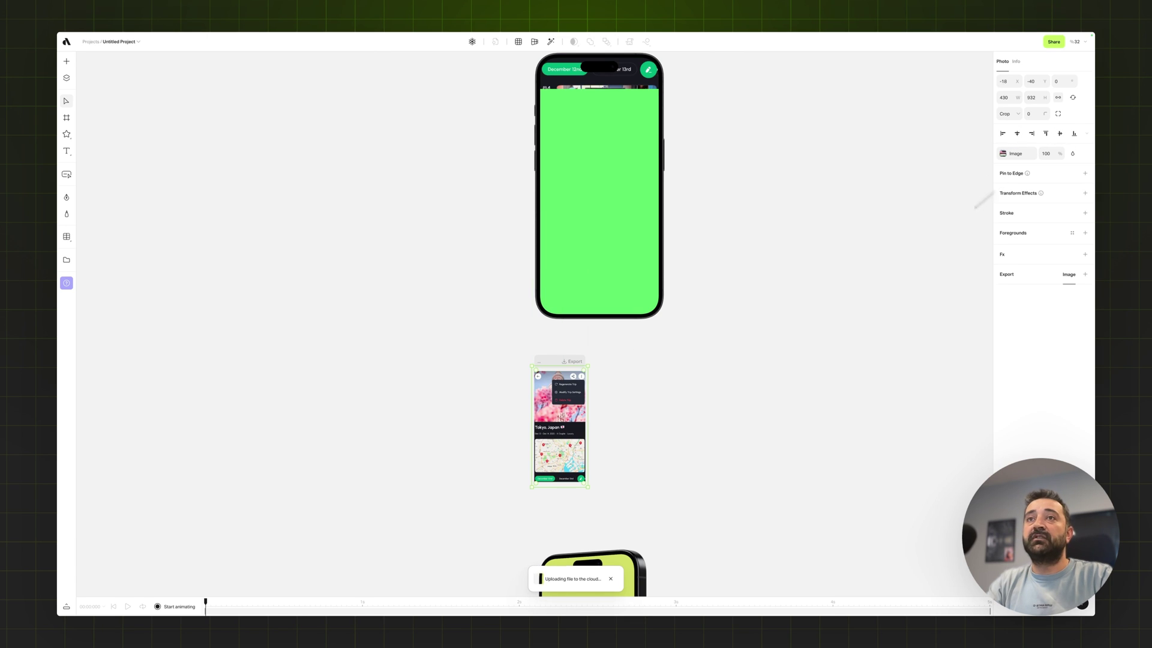
{"action": "left_click_drag", "start_coordinate": [561, 418], "coordinate": [564, 425]}
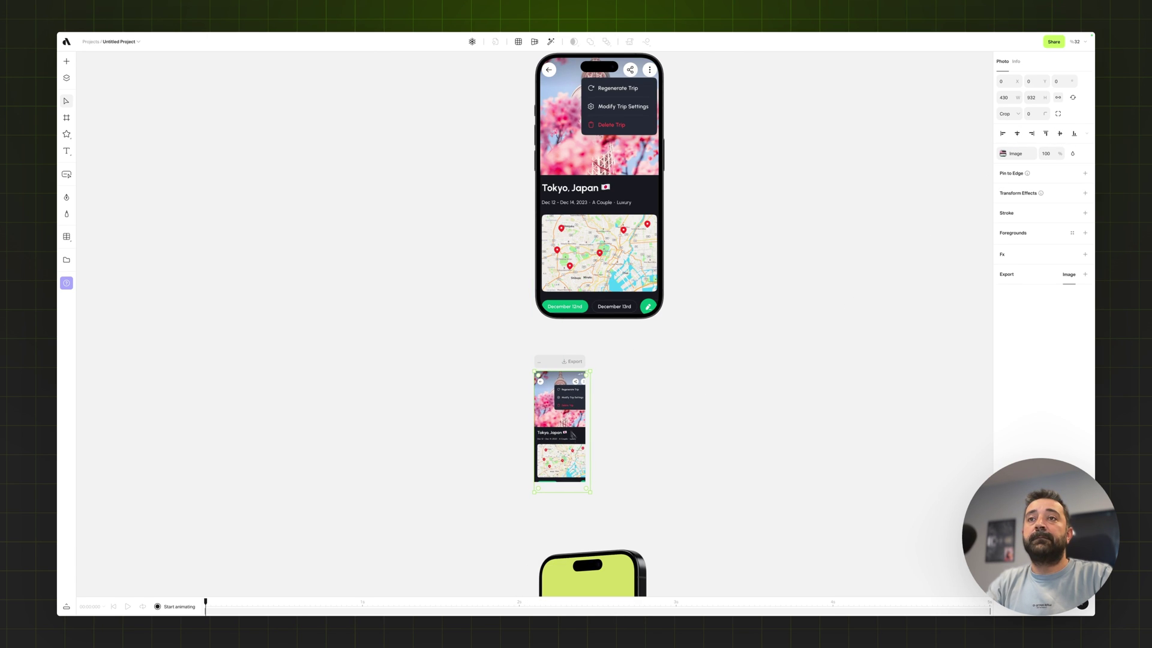
{"action": "left_click_drag", "start_coordinate": [590, 492], "coordinate": [586, 484]}
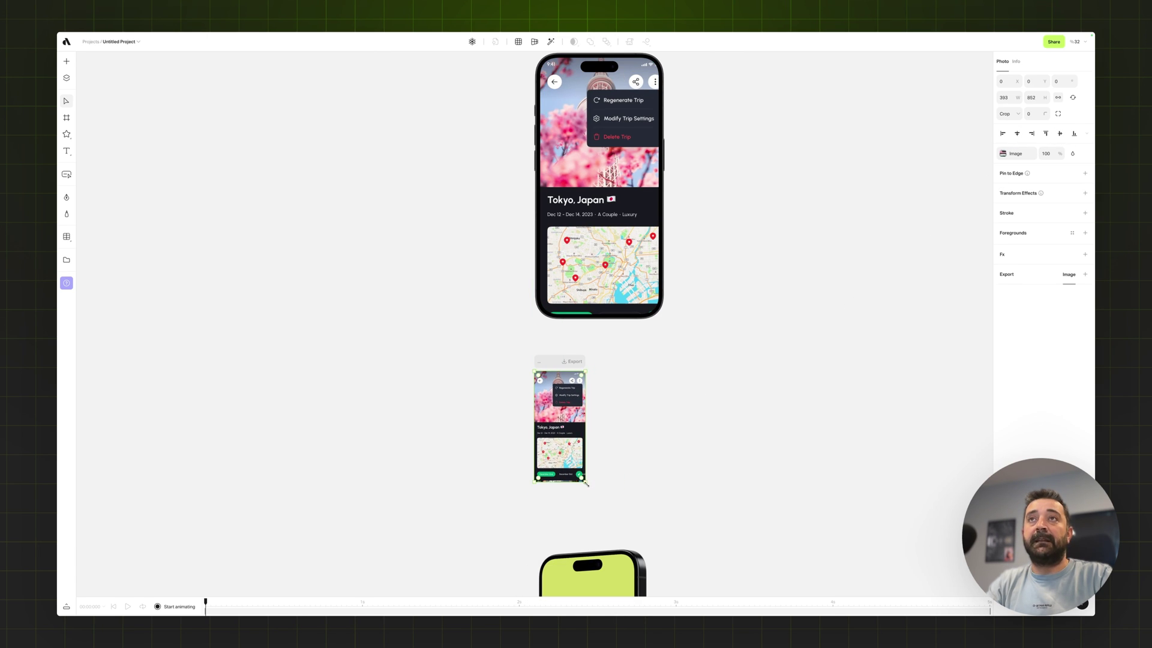
- Paste the Tokyo screen into the yellow-green phone's artboard, place it at 0, 0 and resize it to 393 × 852
{"action": "scroll", "coordinate": [612, 474], "scroll_direction": "down", "scroll_amount": 10}
{"action": "left_click", "coordinate": [577, 459]}
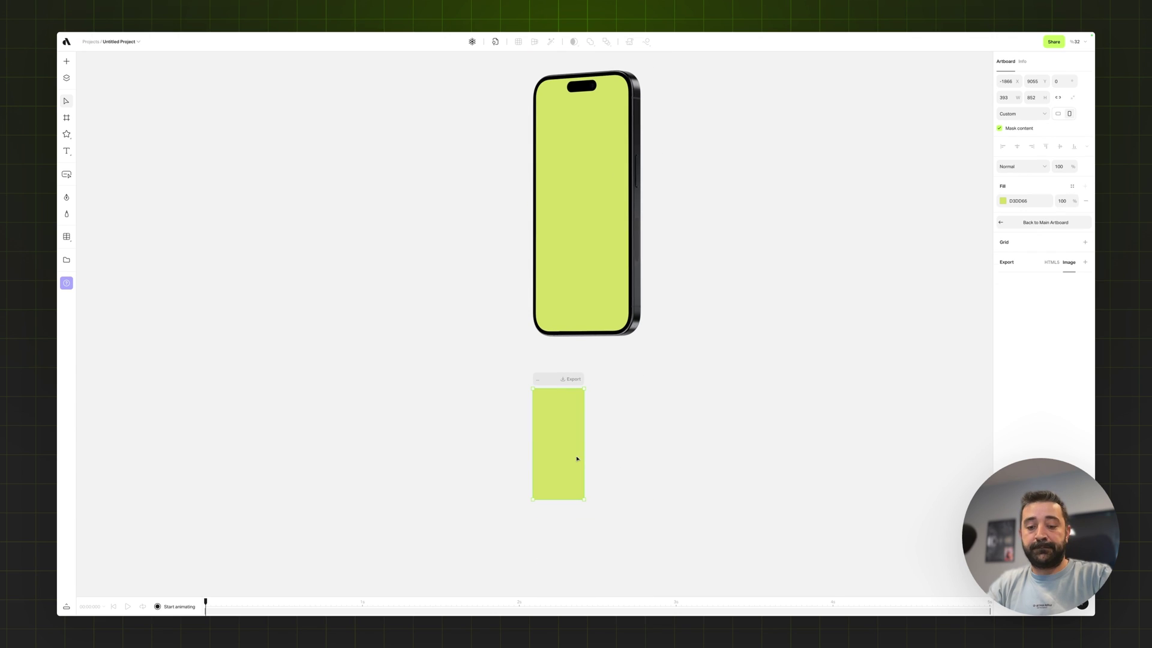
{"action": "key", "text": "ctrl+v"}
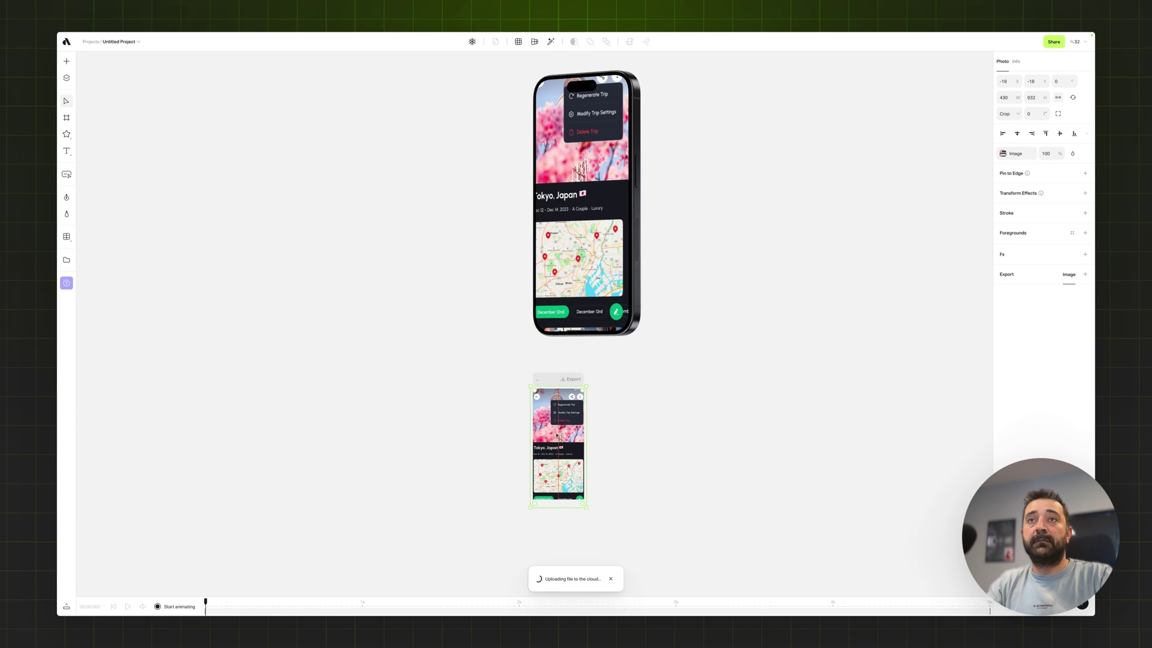
{"action": "left_click_drag", "start_coordinate": [557, 435], "coordinate": [559, 438]}
{"action": "left_click_drag", "start_coordinate": [587, 509], "coordinate": [584, 504]}
{"action": "left_click", "coordinate": [612, 502]}
- Connect the media table to the Tokyo image in the first phone's artboard and refresh that phone's screen
{"action": "scroll", "coordinate": [612, 502], "scroll_direction": "down", "scroll_amount": 7}
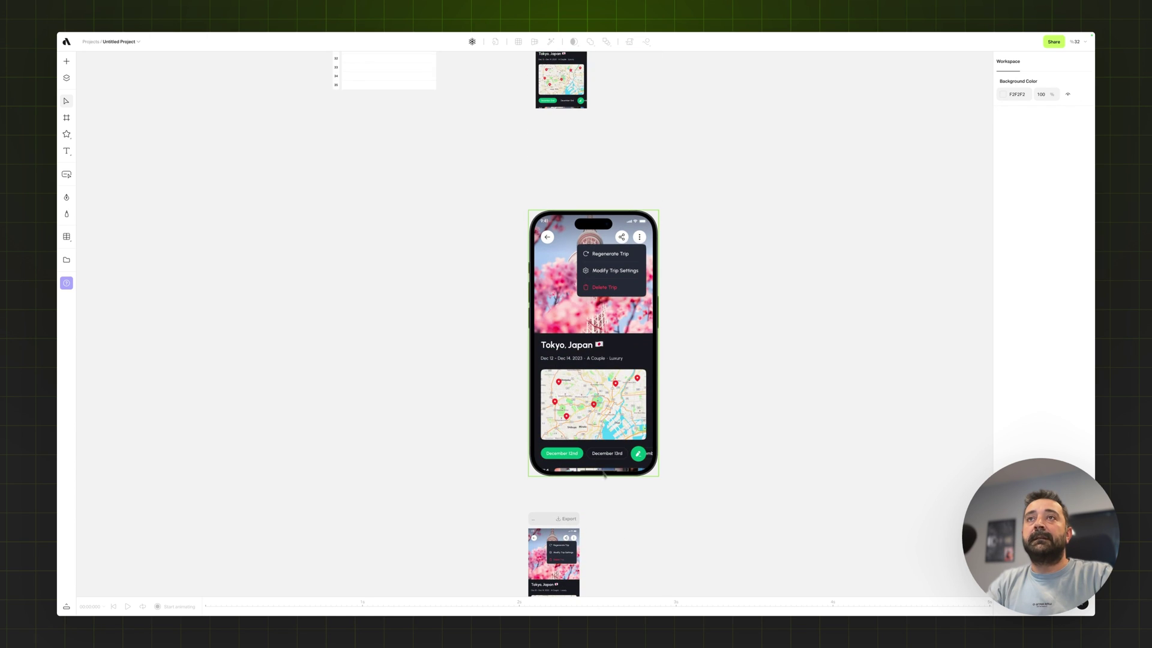
{"action": "scroll", "coordinate": [600, 465], "scroll_direction": "down", "scroll_amount": 3}
{"action": "scroll", "coordinate": [586, 435], "scroll_direction": "up", "scroll_amount": 3}
{"action": "scroll", "coordinate": [586, 435], "scroll_direction": "up", "scroll_amount": 8}
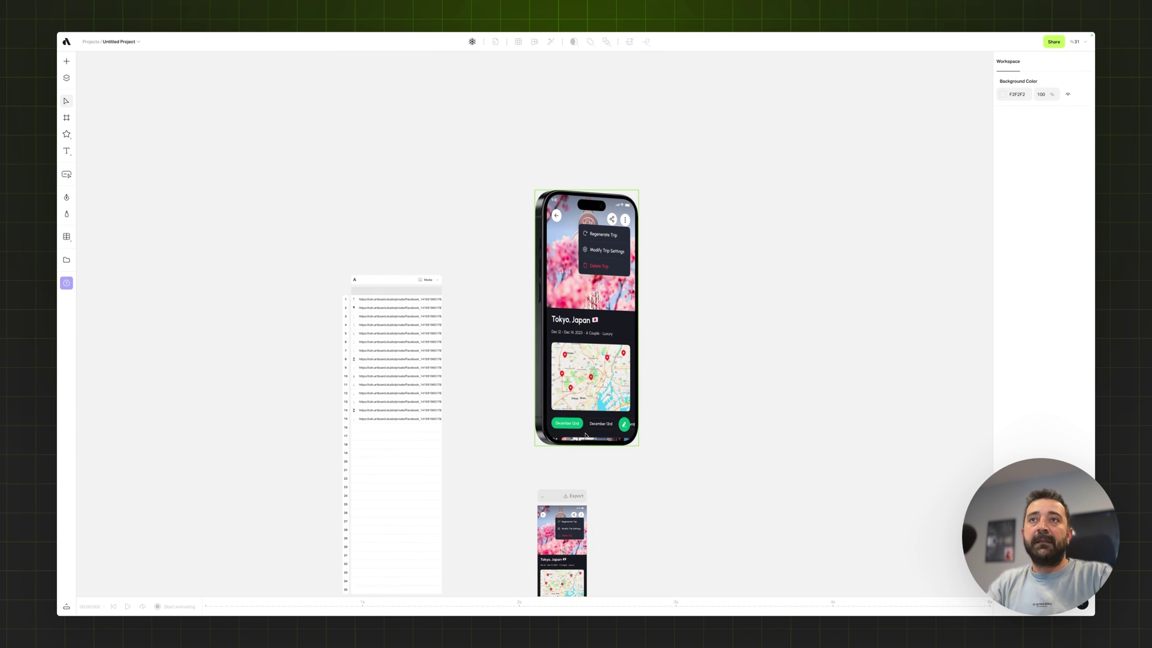
{"action": "scroll", "coordinate": [617, 463], "scroll_direction": "down", "scroll_amount": 3}
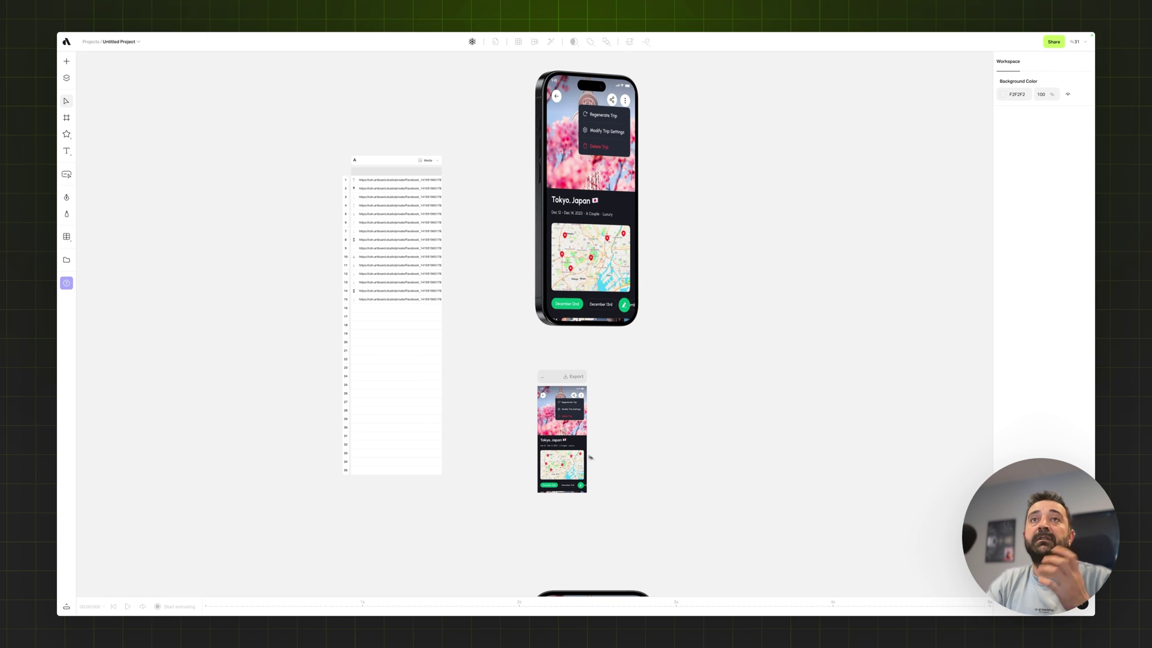
{"action": "left_click", "coordinate": [396, 370]}
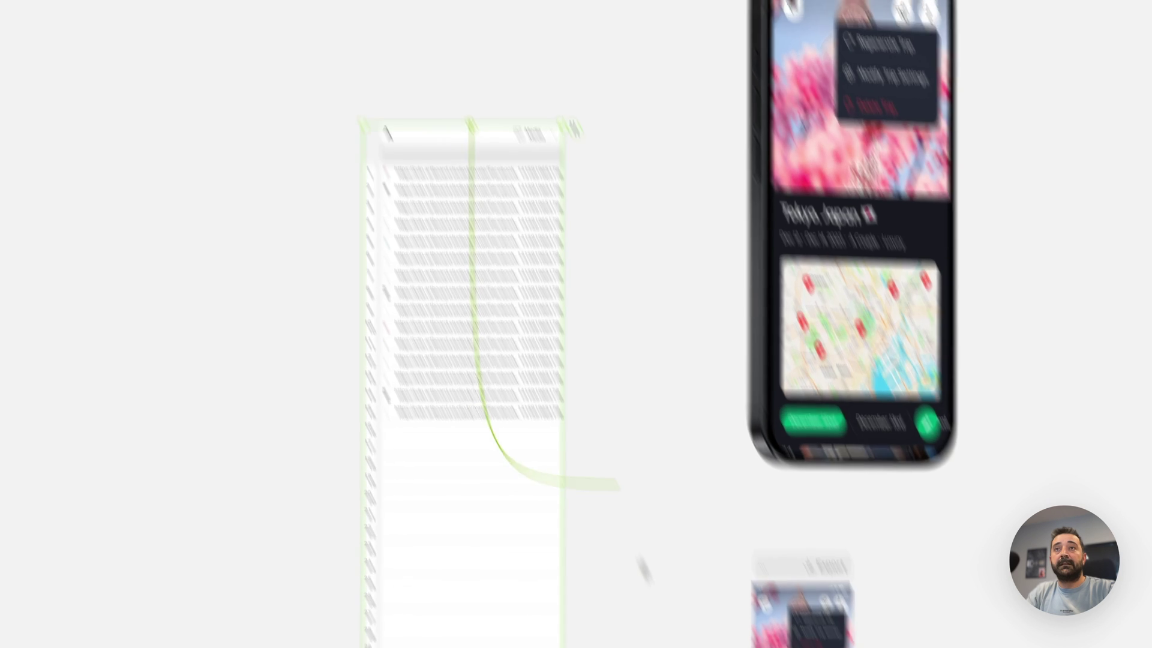
{"action": "left_click_drag", "start_coordinate": [645, 569], "coordinate": [798, 643]}
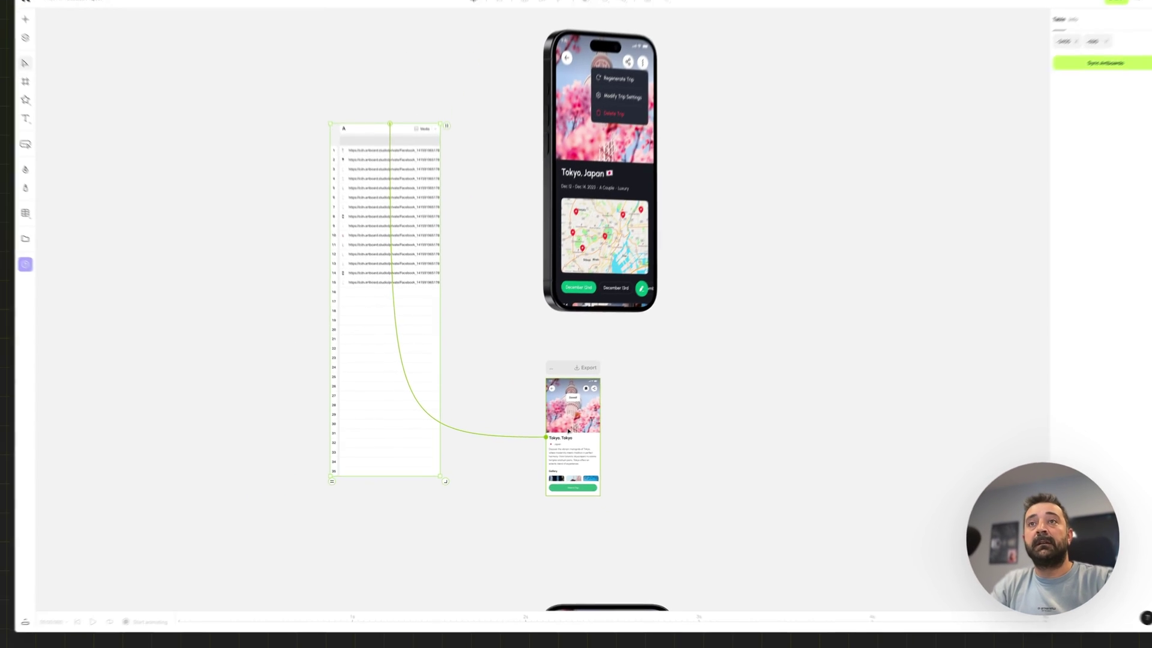
{"action": "left_click", "coordinate": [568, 431]}
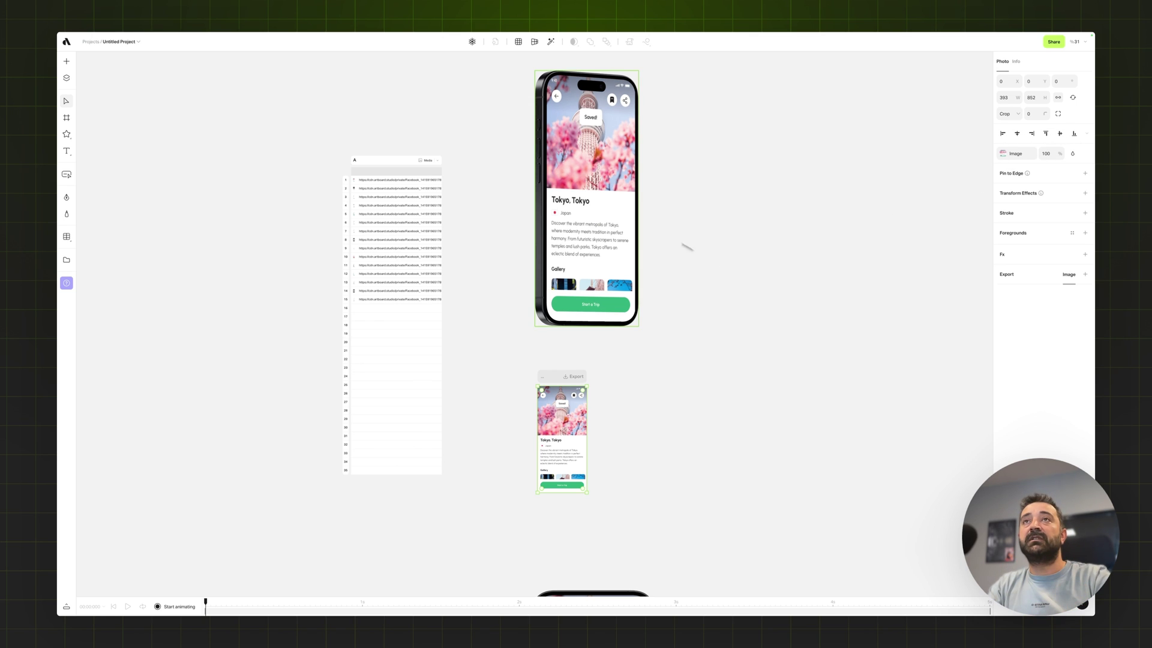
- Preview the media in the table's first row, then close the Media Picker
{"action": "scroll", "coordinate": [586, 158], "scroll_direction": "up", "scroll_amount": 2}
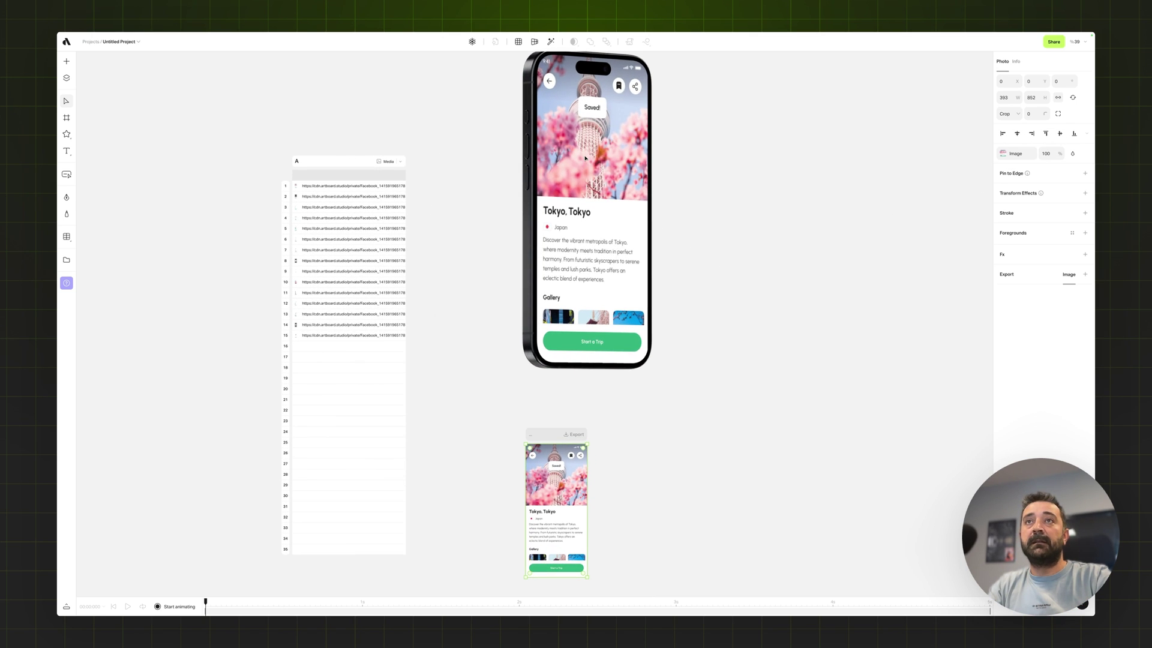
{"action": "left_click", "coordinate": [356, 190]}
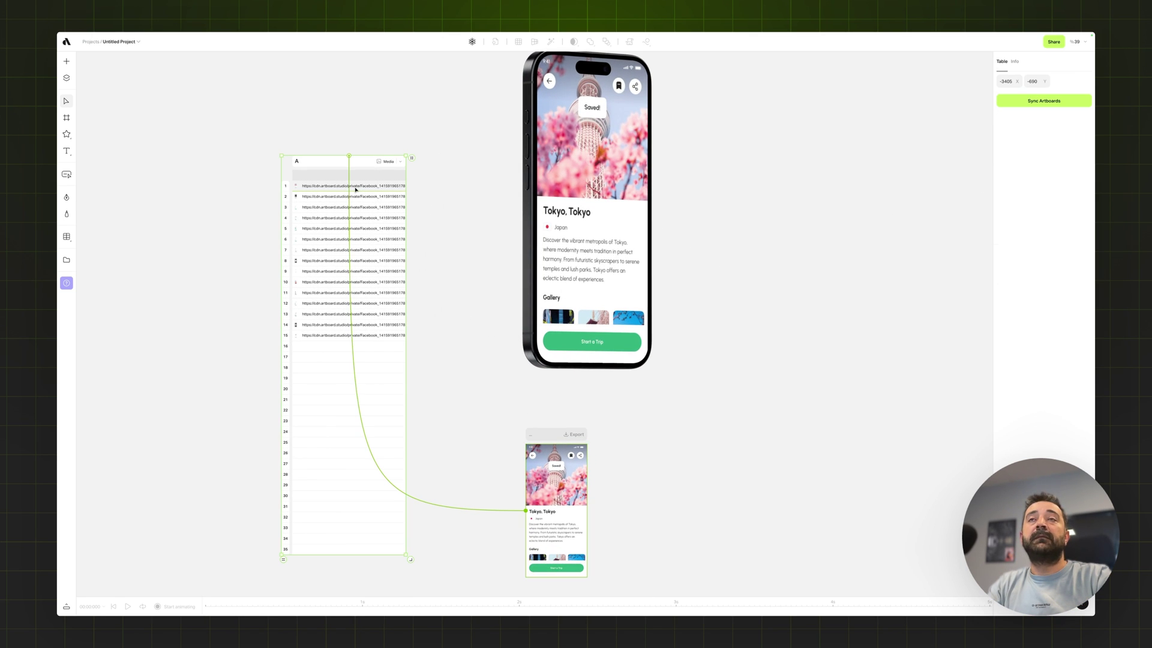
{"action": "left_click", "coordinate": [296, 186]}
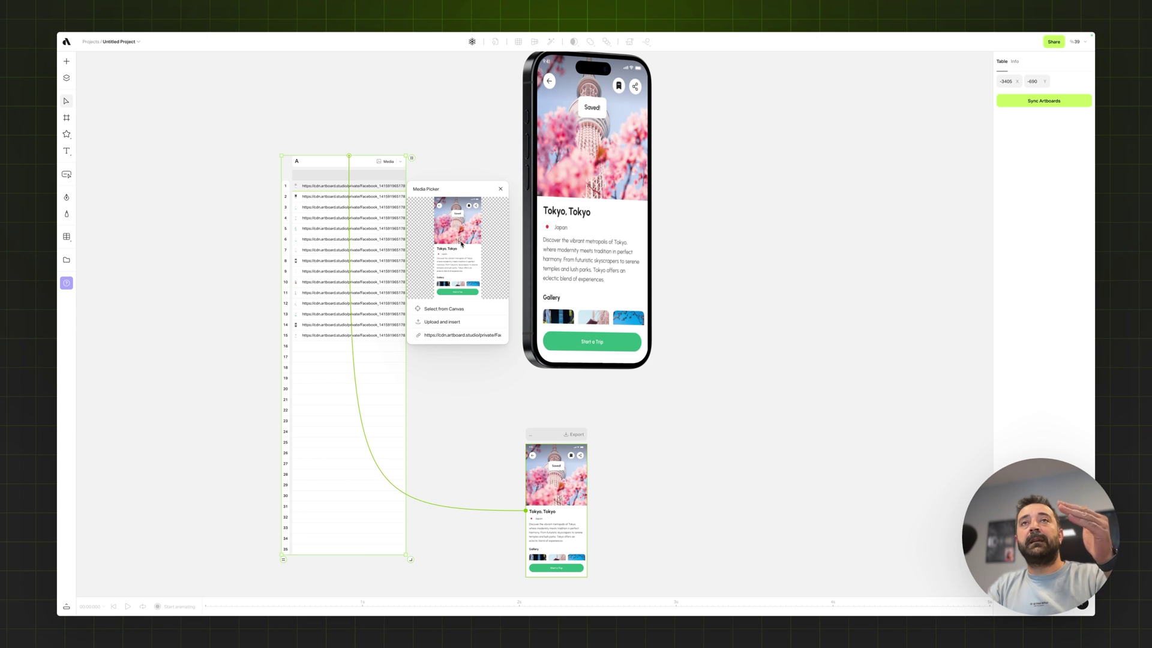
{"action": "left_click", "coordinate": [501, 190]}
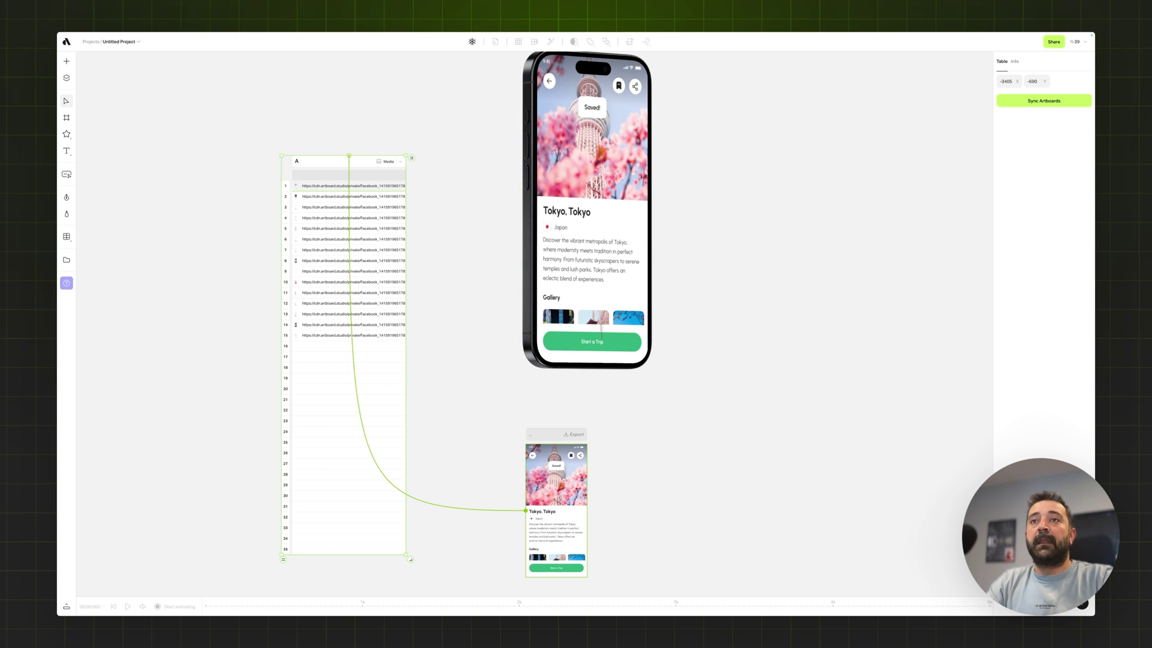
{"action": "left_click", "coordinate": [564, 493]}
{"action": "scroll", "coordinate": [565, 493], "scroll_direction": "up", "scroll_amount": 3}
{"action": "scroll", "coordinate": [570, 495], "scroll_direction": "down", "scroll_amount": 3}
{"action": "scroll", "coordinate": [579, 496], "scroll_direction": "down", "scroll_amount": 3}
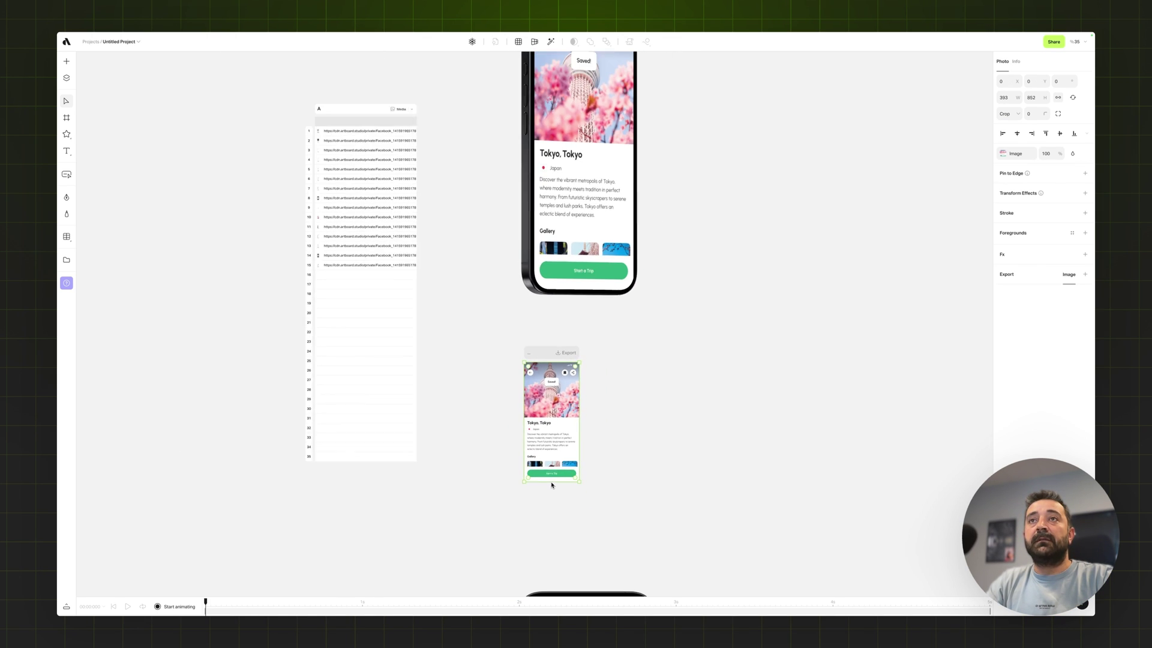
{"action": "left_click", "coordinate": [644, 456]}
{"action": "scroll", "coordinate": [647, 455], "scroll_direction": "down", "scroll_amount": 2}
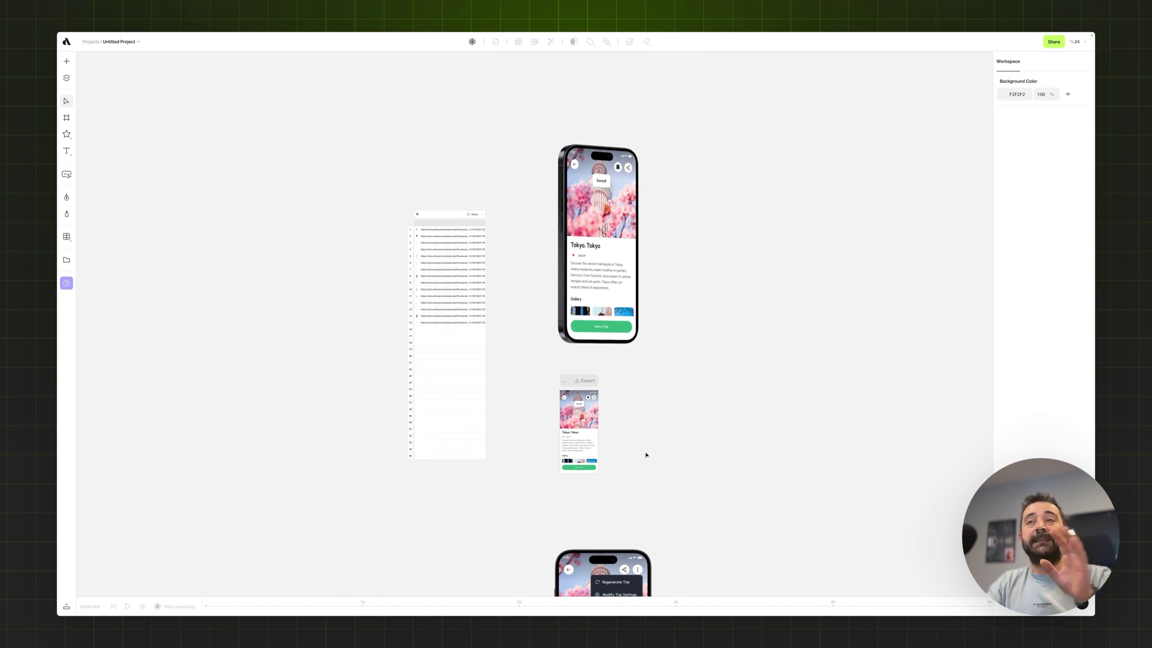
{"action": "scroll", "coordinate": [646, 455], "scroll_direction": "down", "scroll_amount": 3}
- Move the media table down and further away from the phones, level with the first phone's artboard
{"action": "left_click", "coordinate": [482, 341]}
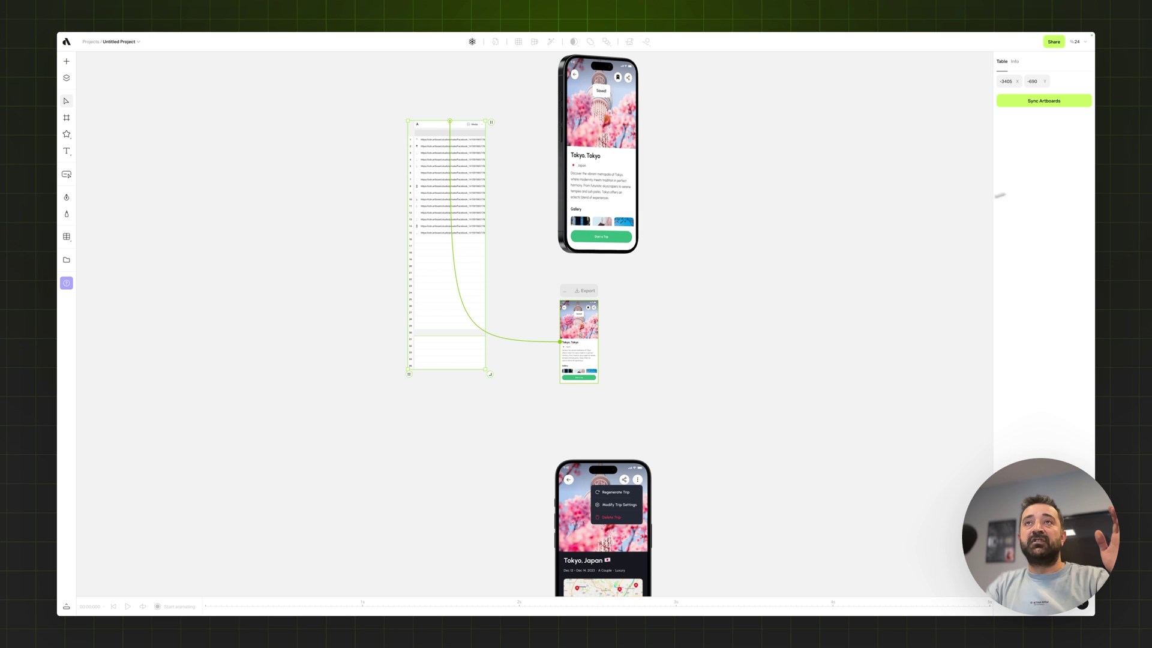
{"action": "scroll", "coordinate": [630, 180], "scroll_direction": "up", "scroll_amount": 2}
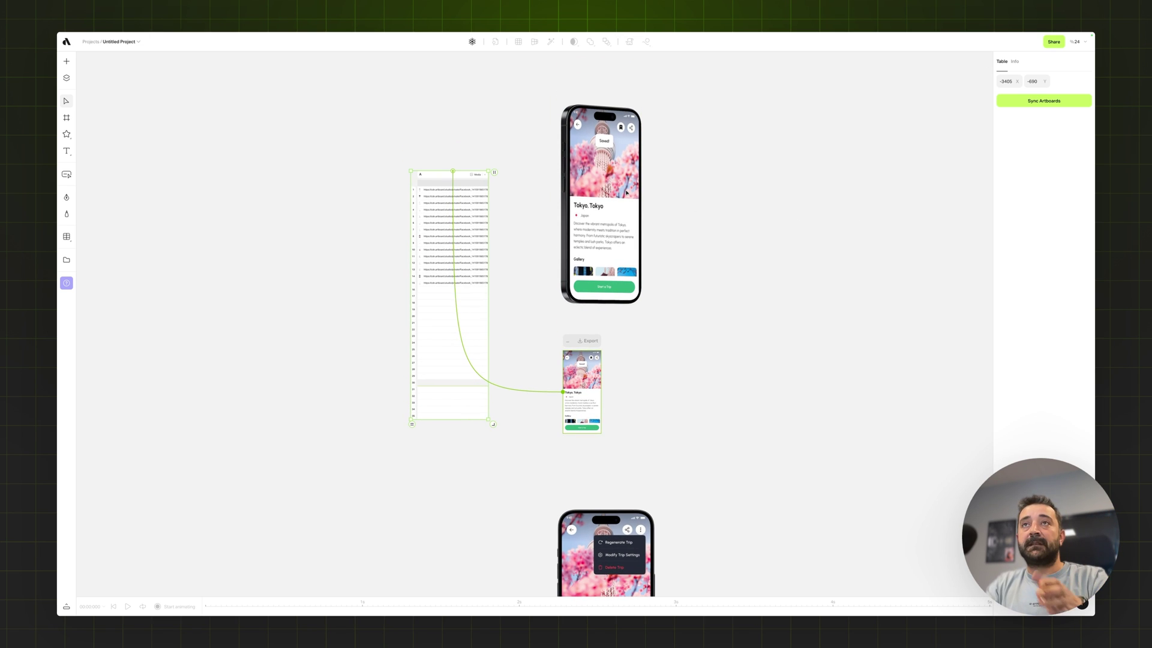
{"action": "scroll", "coordinate": [613, 160], "scroll_direction": "up", "scroll_amount": 3, "text": "ctrl"}
{"action": "scroll", "coordinate": [528, 204], "scroll_direction": "down", "scroll_amount": 3, "text": "ctrl"}
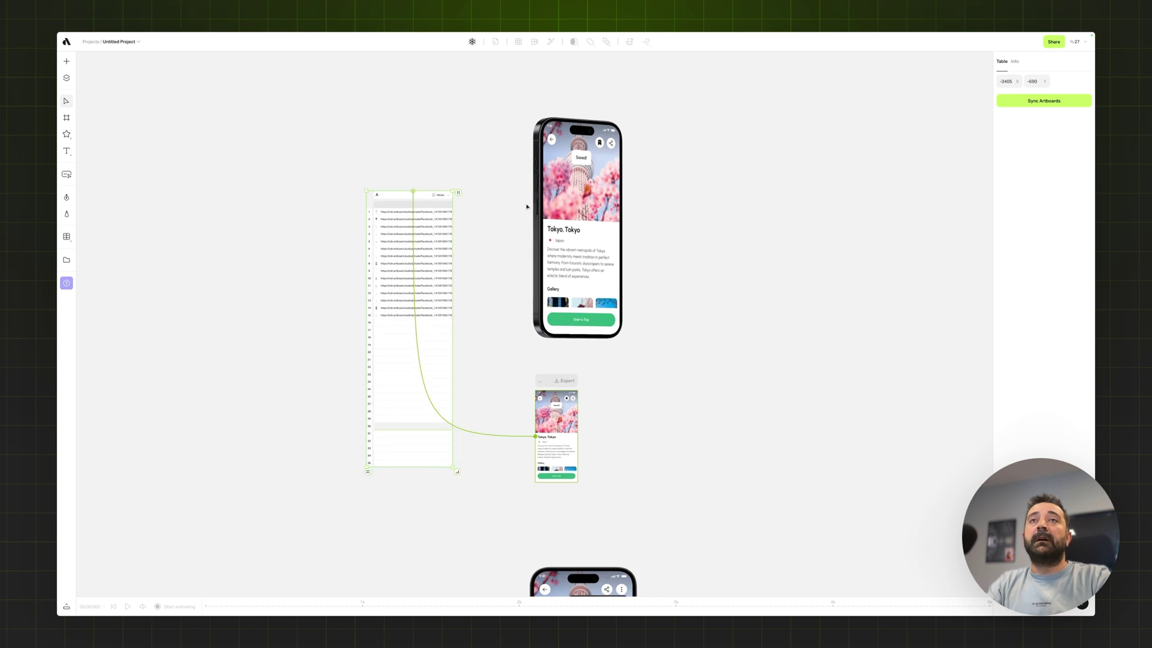
{"action": "scroll", "coordinate": [527, 210], "scroll_direction": "down", "scroll_amount": 1}
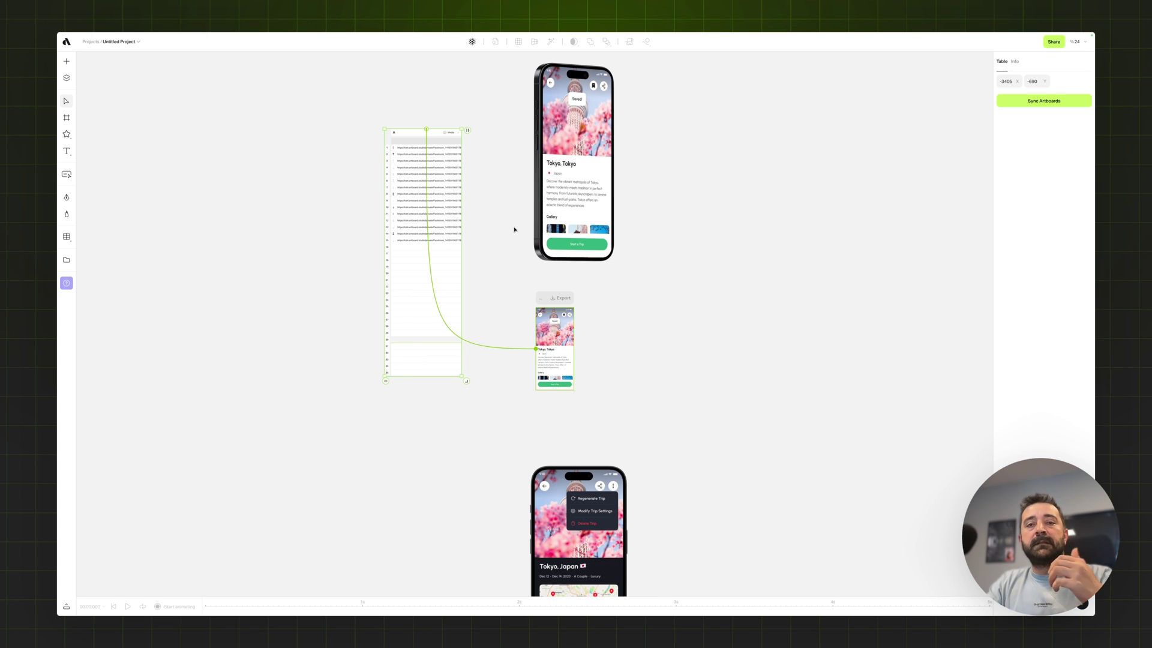
{"action": "left_click_drag", "start_coordinate": [453, 239], "coordinate": [455, 396]}
{"action": "scroll", "coordinate": [458, 393], "scroll_direction": "down", "scroll_amount": 4}
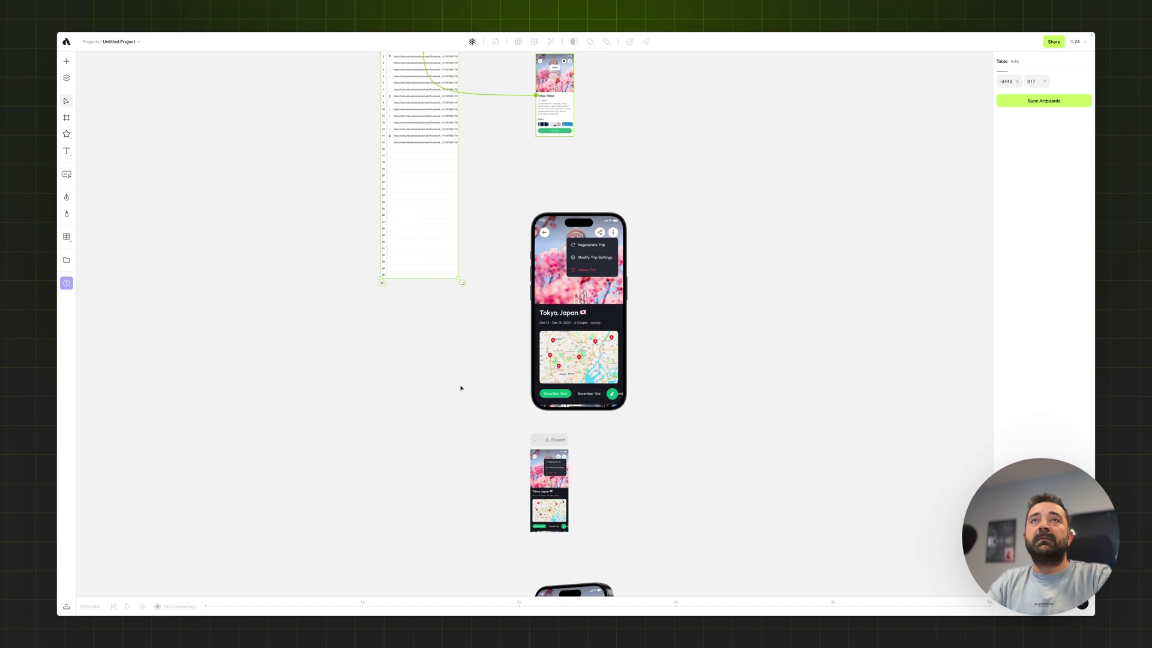
{"action": "scroll", "coordinate": [460, 388], "scroll_direction": "up", "scroll_amount": 1}
{"action": "left_click_drag", "start_coordinate": [430, 310], "coordinate": [389, 329]}
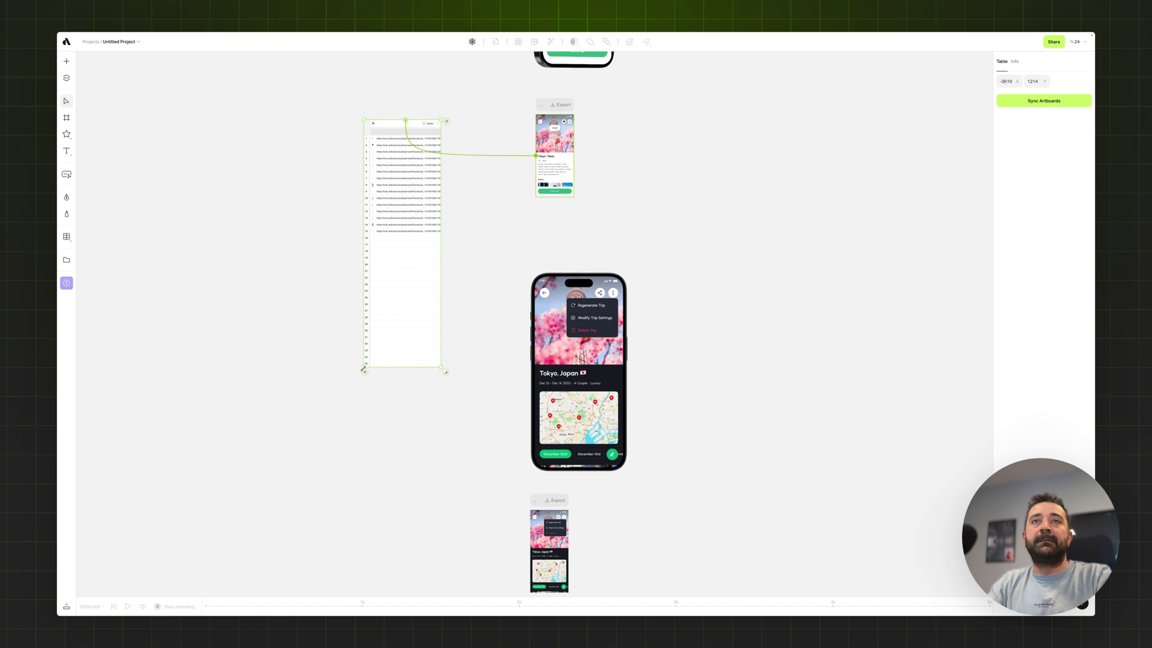
- Enlarge the media table to roughly twice its size and shorten it to the 15 filled rows
{"action": "left_click_drag", "start_coordinate": [363, 368], "coordinate": [287, 613]}
{"action": "scroll", "coordinate": [368, 424], "scroll_direction": "down", "scroll_amount": 3}
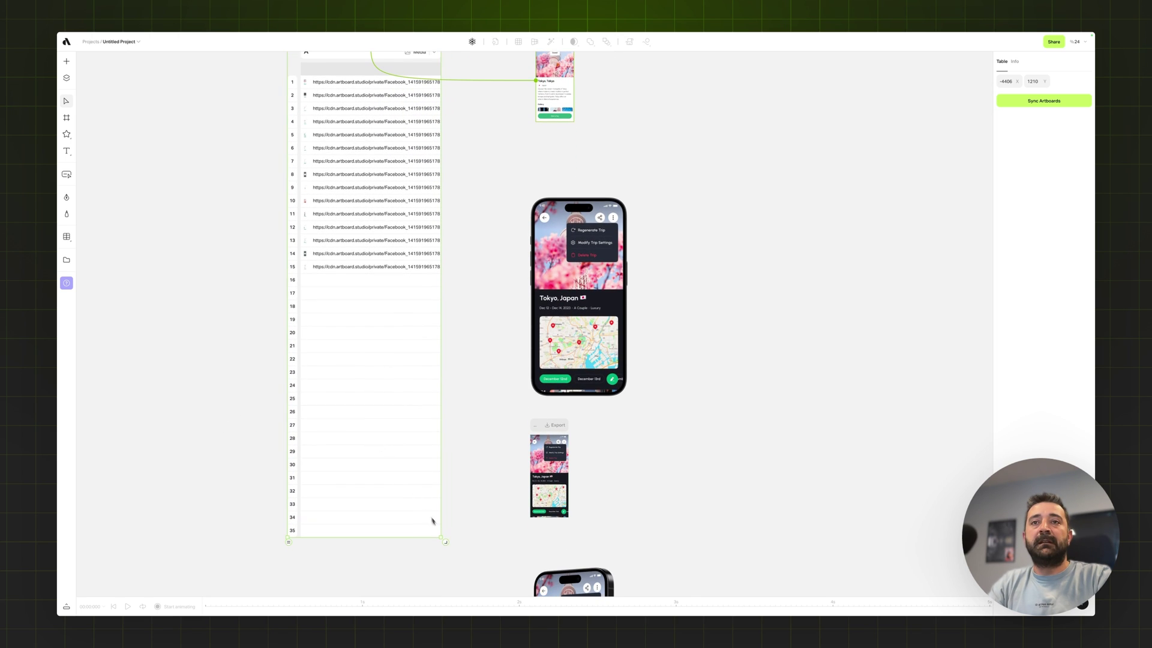
{"action": "left_click_drag", "start_coordinate": [445, 541], "coordinate": [443, 277]}
- Move the media table down beside the second phone and connect it to the image in that phone's artboard
{"action": "scroll", "coordinate": [404, 332], "scroll_direction": "up", "scroll_amount": 3}
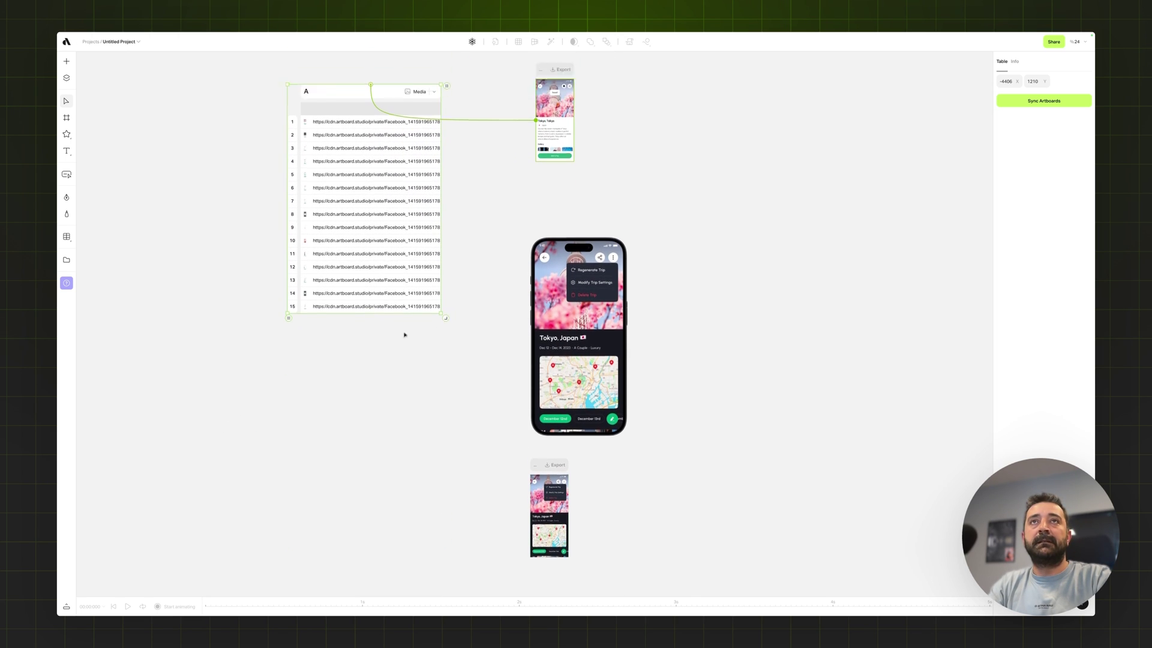
{"action": "left_click_drag", "start_coordinate": [354, 250], "coordinate": [351, 262]}
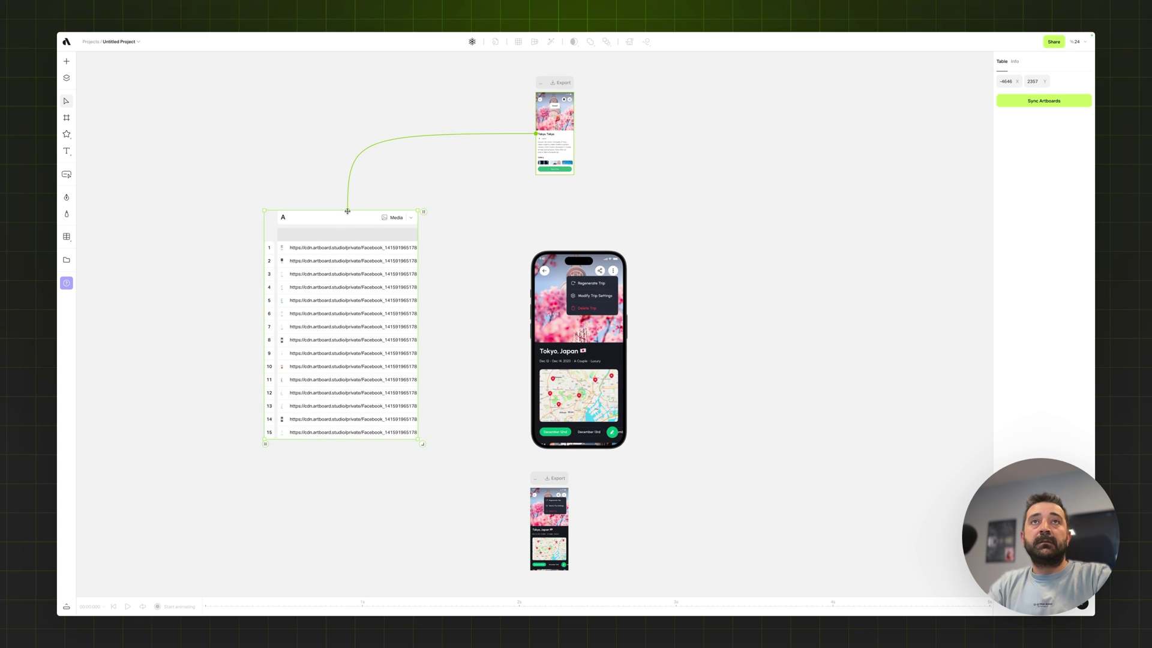
{"action": "left_click_drag", "start_coordinate": [347, 211], "coordinate": [541, 519]}
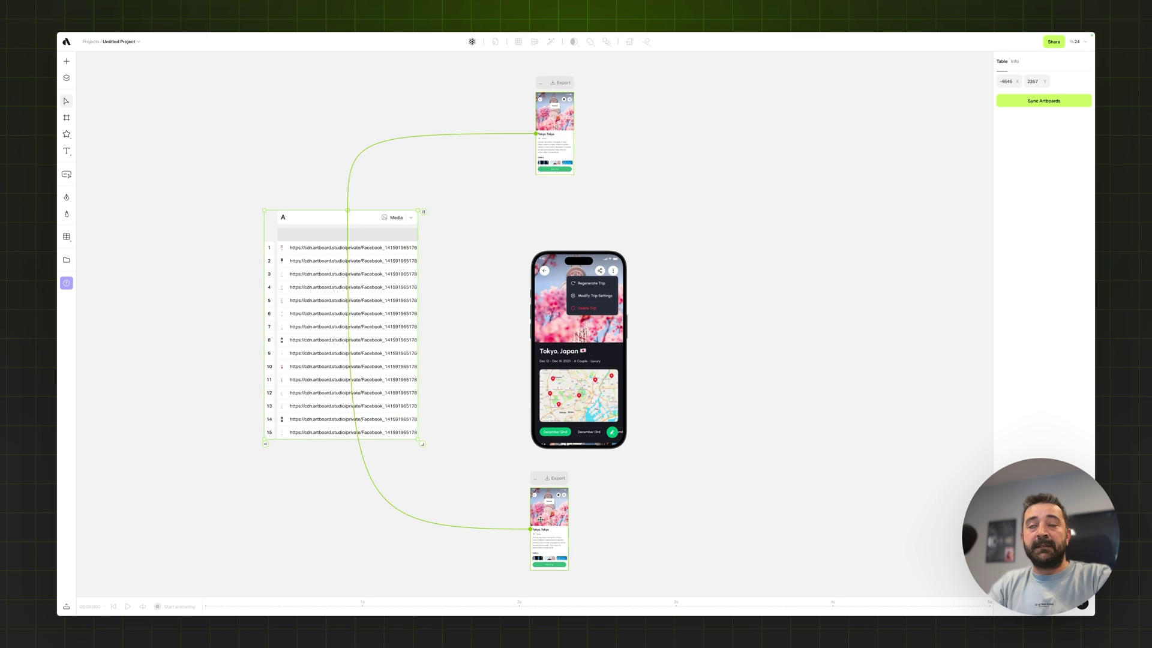
- Move the table lower, connect it to the image in the third phone's artboard, and refresh the second and third phones' screens
{"action": "scroll", "coordinate": [540, 519], "scroll_direction": "down", "scroll_amount": 3}
{"action": "left_click_drag", "start_coordinate": [379, 244], "coordinate": [362, 401]}
{"action": "scroll", "coordinate": [362, 402], "scroll_direction": "down", "scroll_amount": 4}
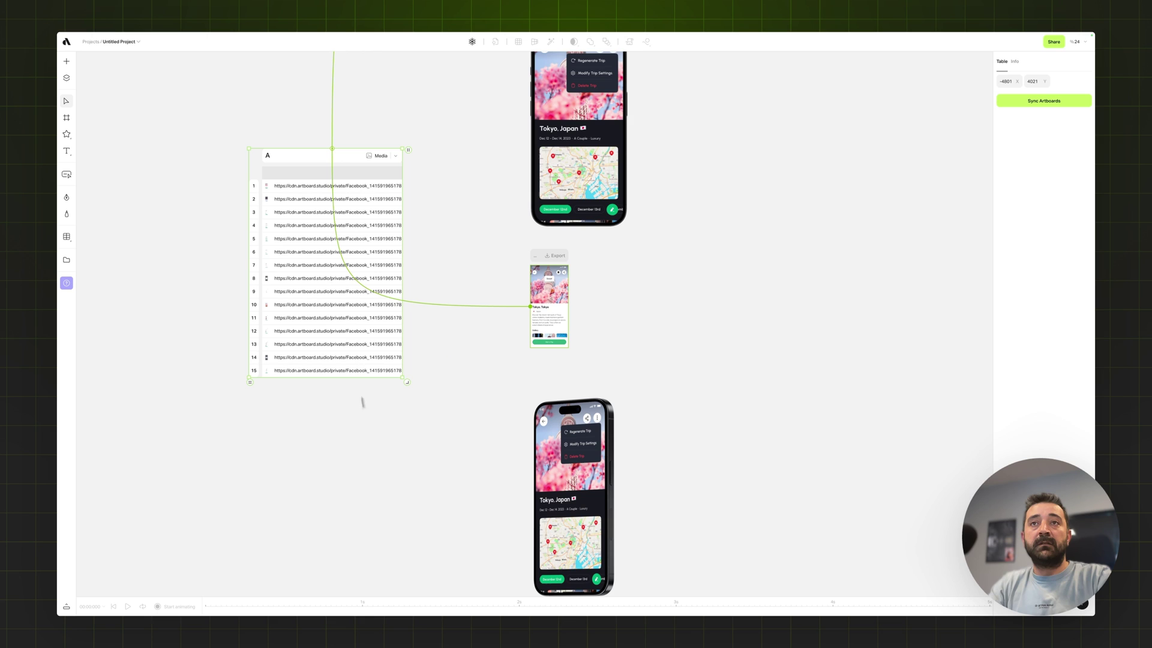
{"action": "scroll", "coordinate": [348, 289], "scroll_direction": "down", "scroll_amount": 3}
{"action": "scroll", "coordinate": [347, 288], "scroll_direction": "down", "scroll_amount": 2}
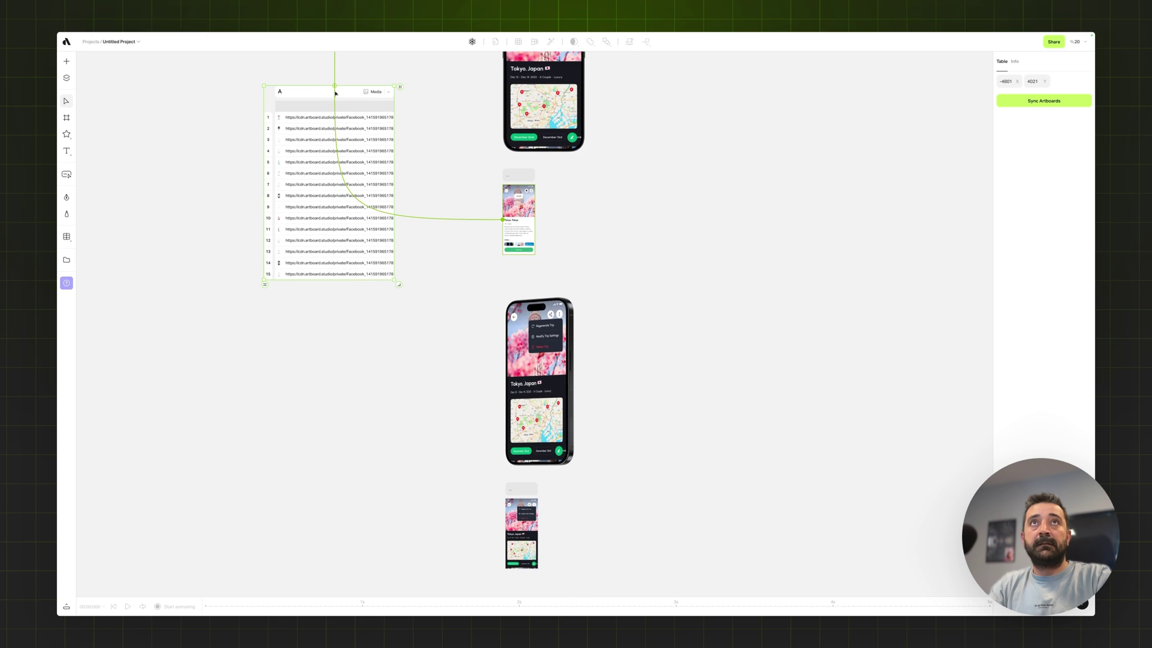
{"action": "left_click_drag", "start_coordinate": [336, 93], "coordinate": [521, 539]}
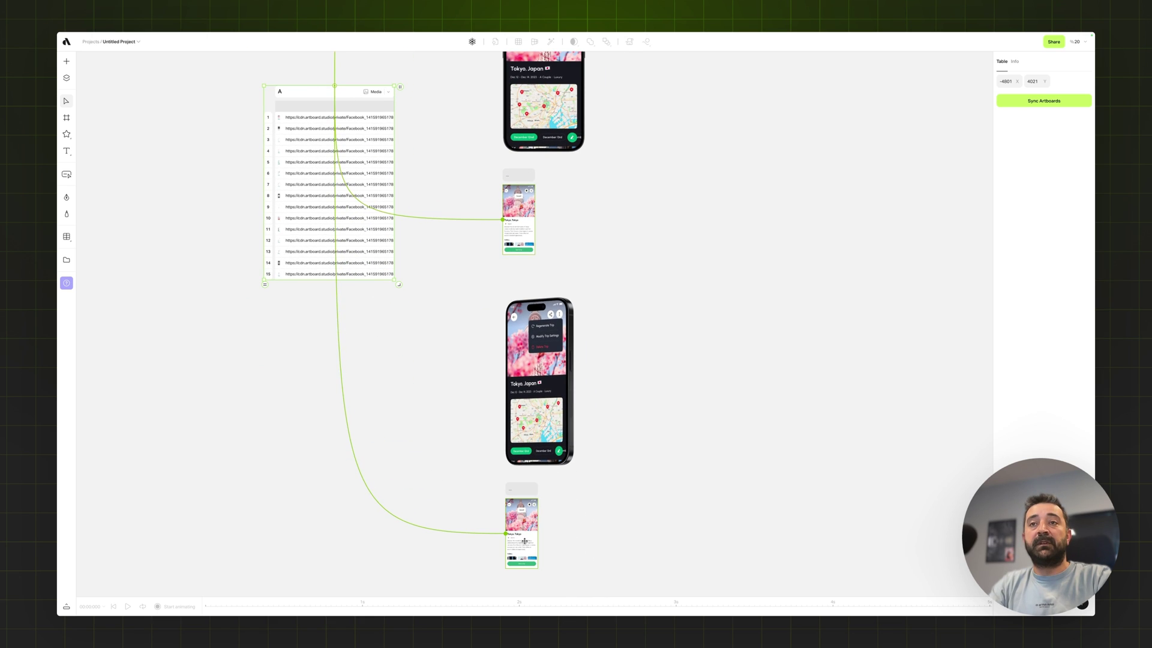
{"action": "left_click", "coordinate": [524, 534]}
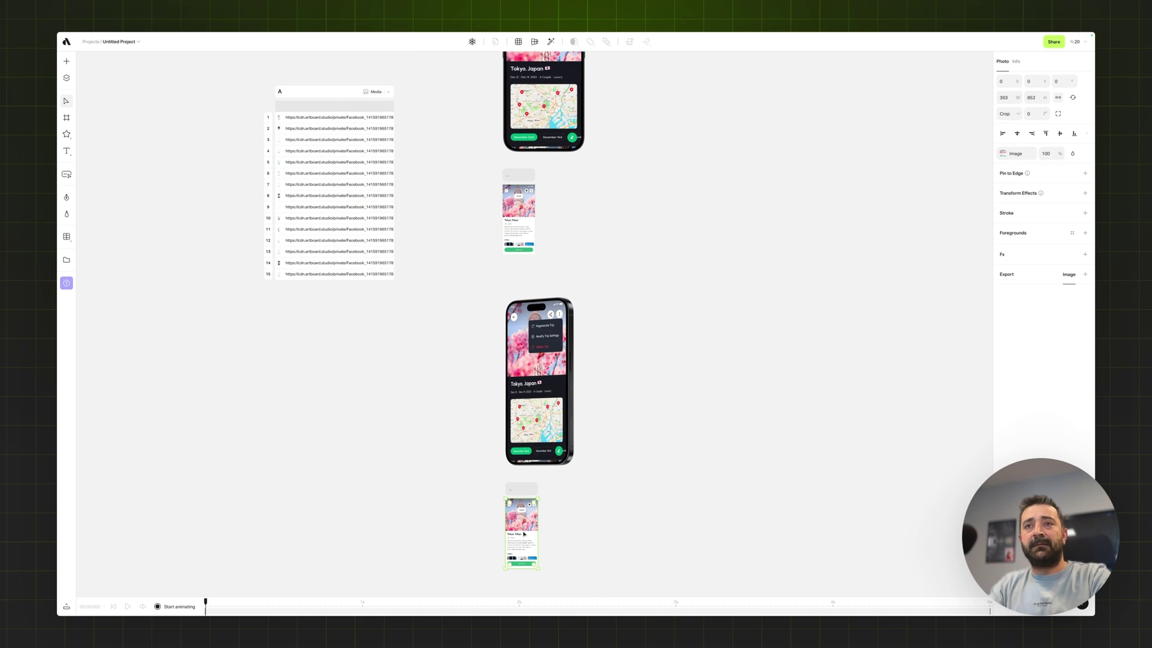
{"action": "left_click", "coordinate": [528, 248]}
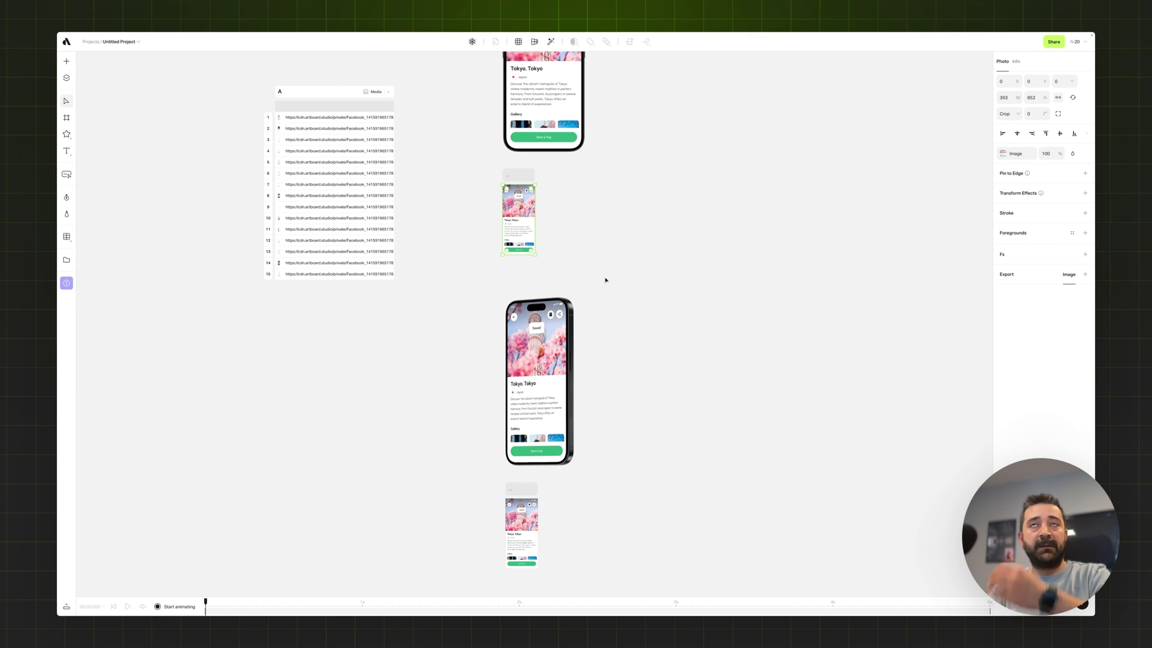
- Move the media table up and further away from the phones, and sync its connected artboards to generate all screen variations
{"action": "scroll", "coordinate": [606, 280], "scroll_direction": "up", "scroll_amount": 5}
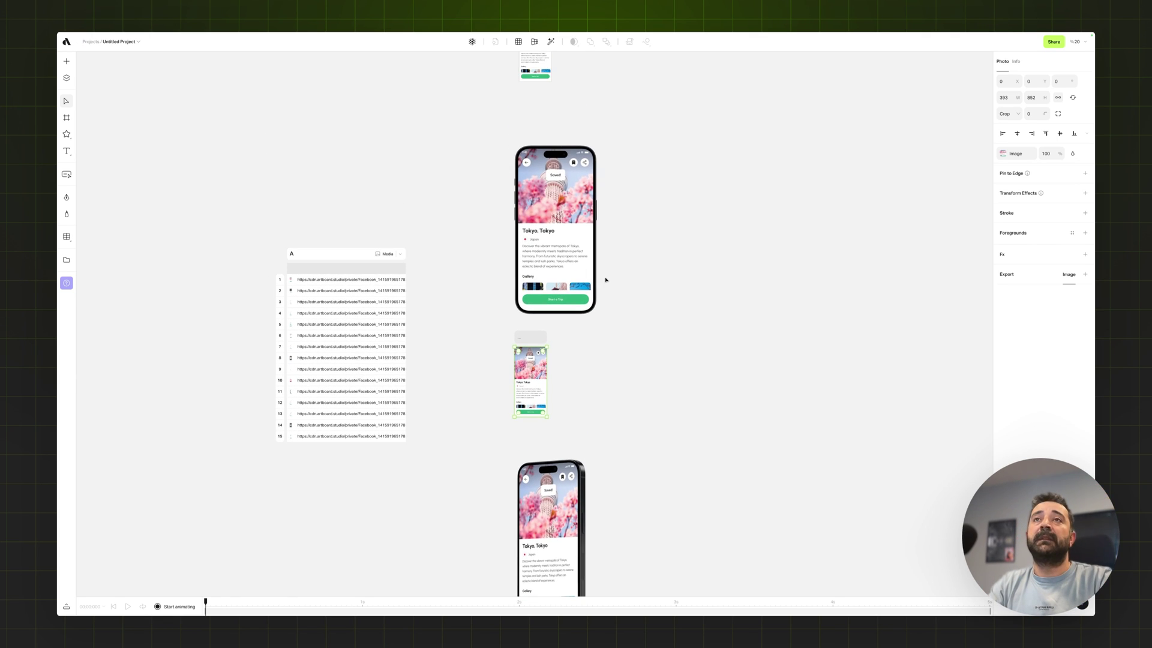
{"action": "scroll", "coordinate": [606, 279], "scroll_direction": "down", "scroll_amount": 5}
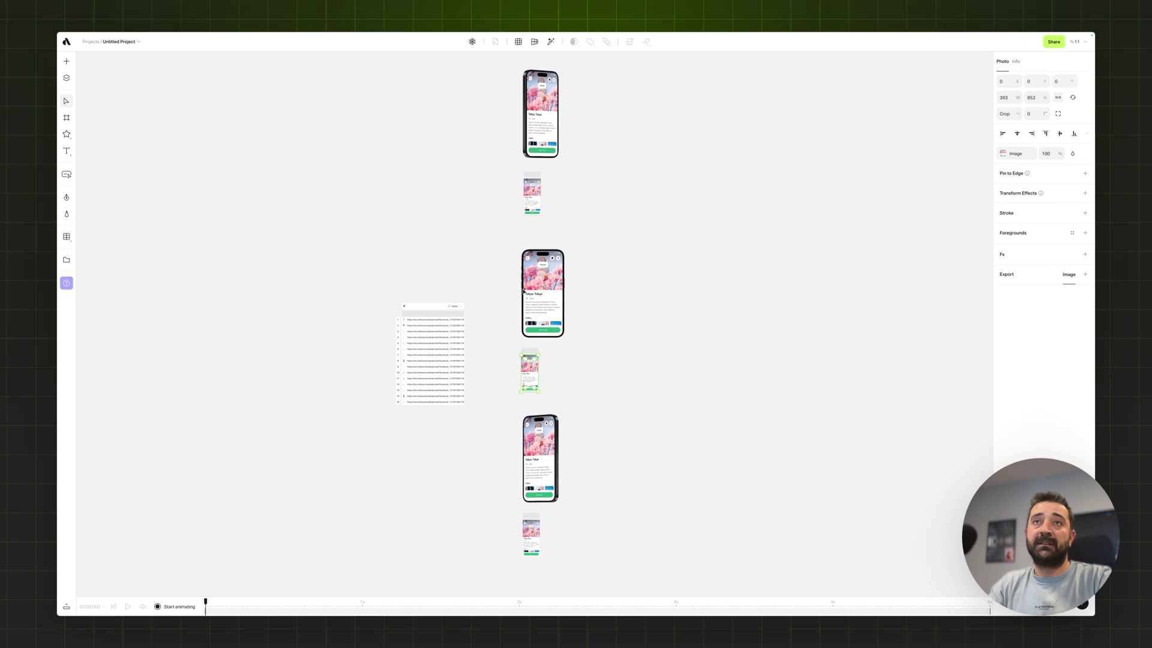
{"action": "left_click_drag", "start_coordinate": [412, 354], "coordinate": [362, 293]}
{"action": "scroll", "coordinate": [361, 294], "scroll_direction": "down", "scroll_amount": 1}
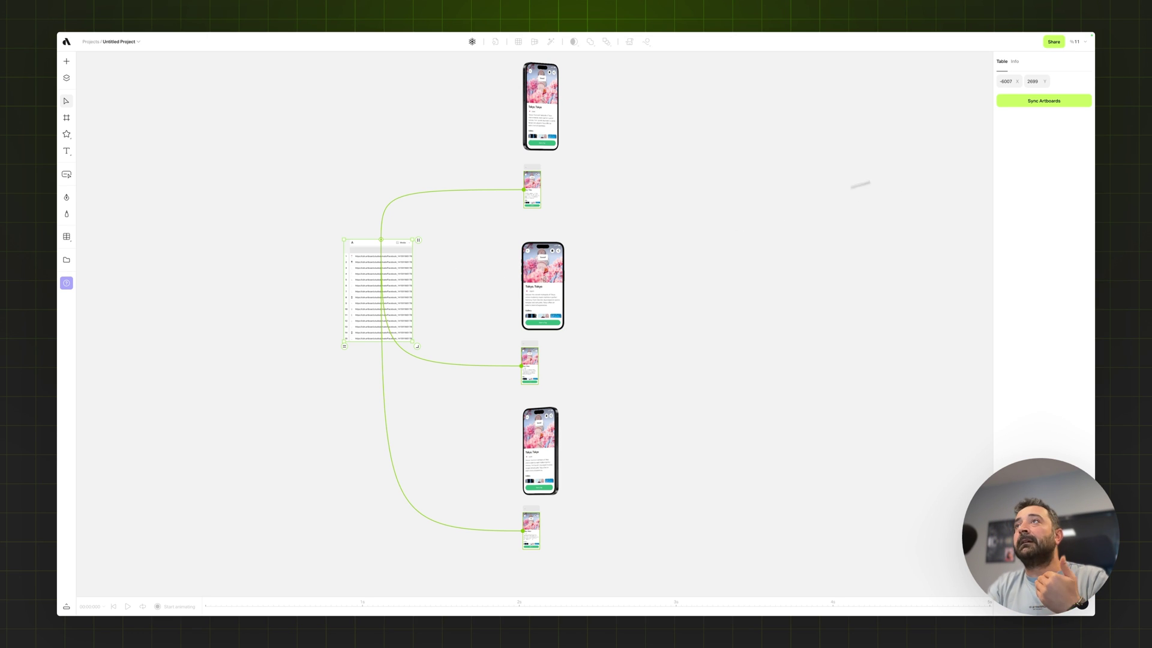
{"action": "left_click", "coordinate": [1052, 108]}
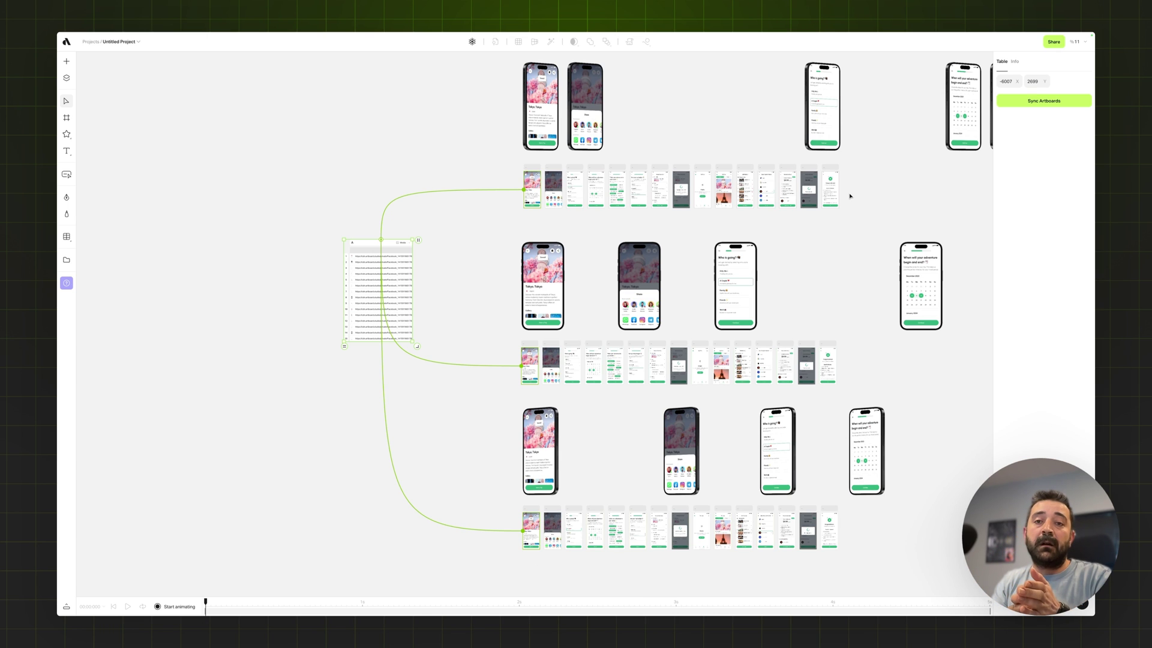
- Examine the generated phone mockups and screen artboards in the three rows, along with the source rows of the media table
{"action": "scroll", "coordinate": [631, 172], "scroll_direction": "up", "scroll_amount": 4}
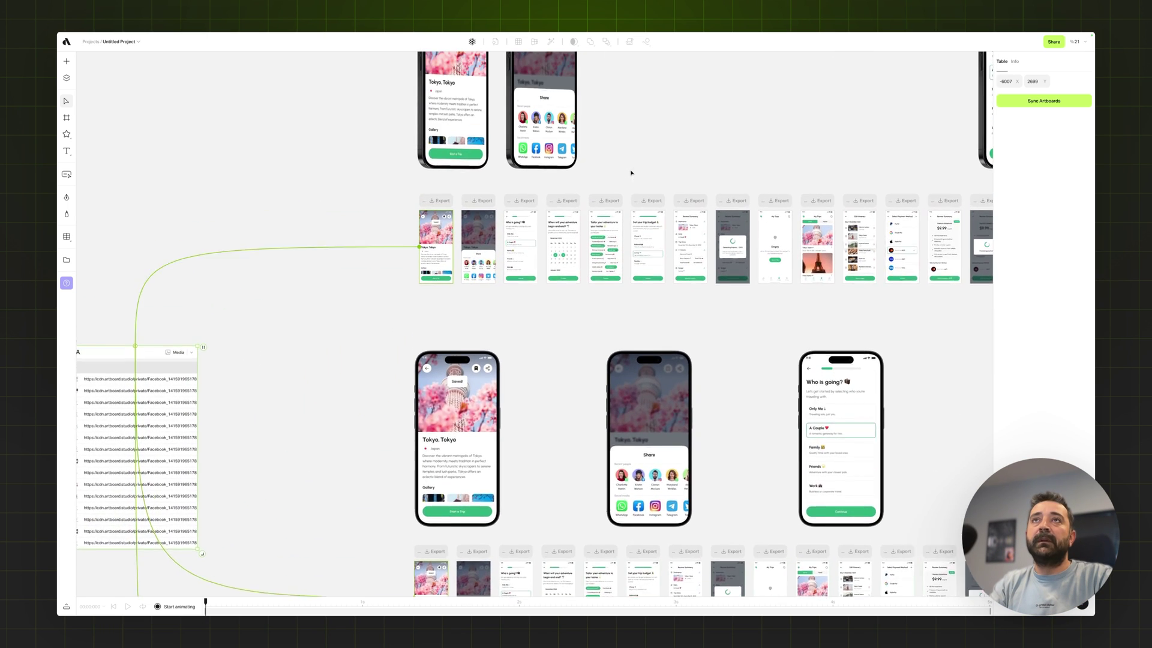
{"action": "scroll", "coordinate": [632, 172], "scroll_direction": "up", "scroll_amount": 3}
{"action": "scroll", "coordinate": [552, 200], "scroll_direction": "down", "scroll_amount": 6}
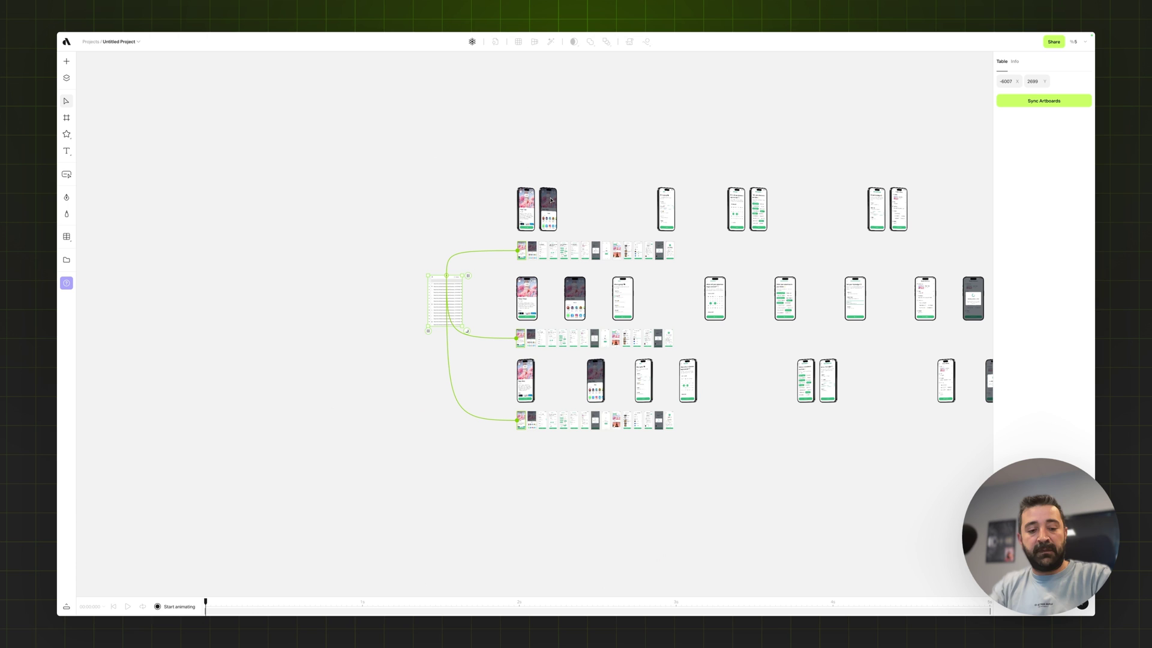
{"action": "scroll", "coordinate": [551, 200], "scroll_direction": "down", "scroll_amount": 2}
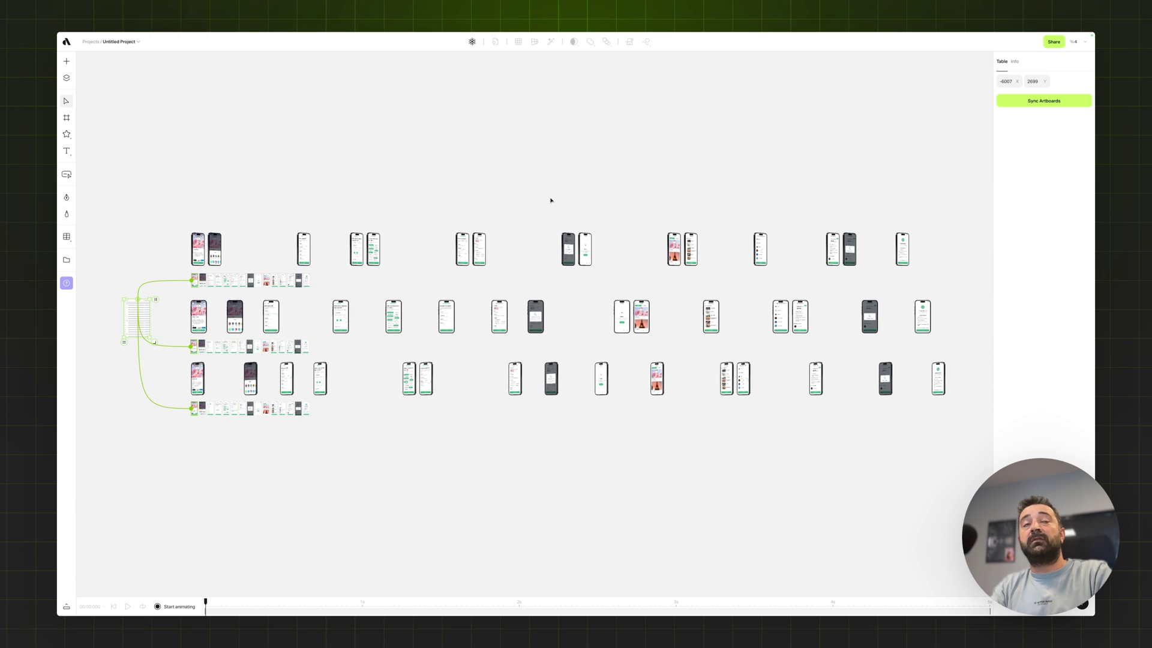
{"action": "scroll", "coordinate": [250, 244], "scroll_direction": "up", "scroll_amount": 20}
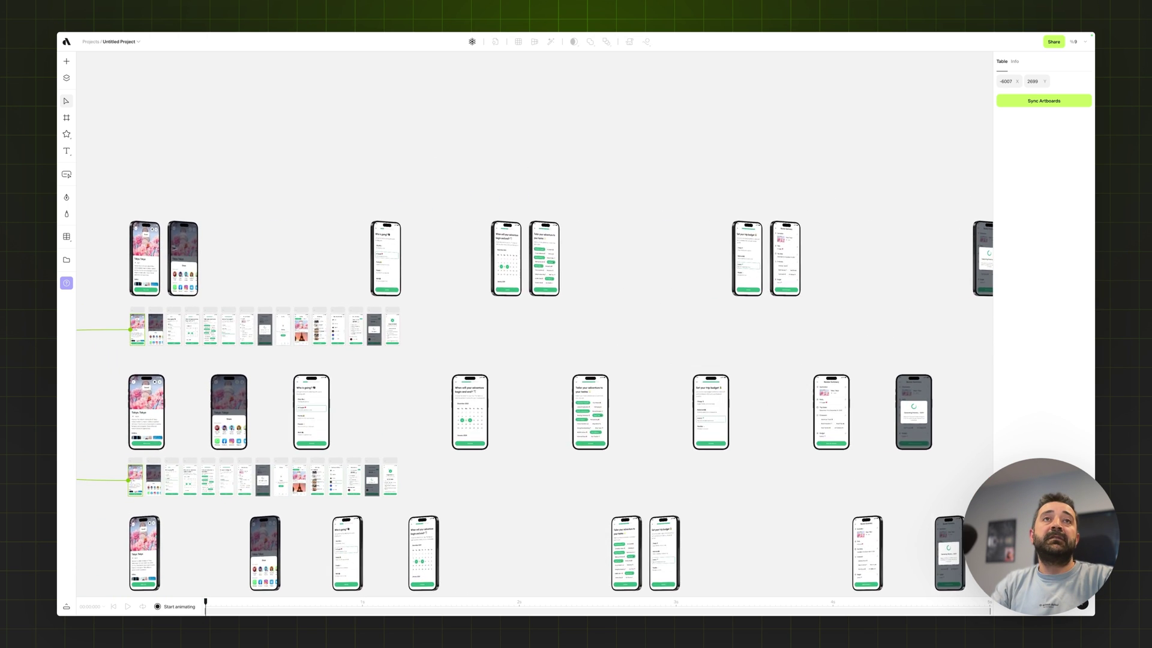
{"action": "scroll", "coordinate": [444, 252], "scroll_direction": "right", "scroll_amount": 5}
{"action": "scroll", "coordinate": [535, 258], "scroll_direction": "up", "scroll_amount": 4}
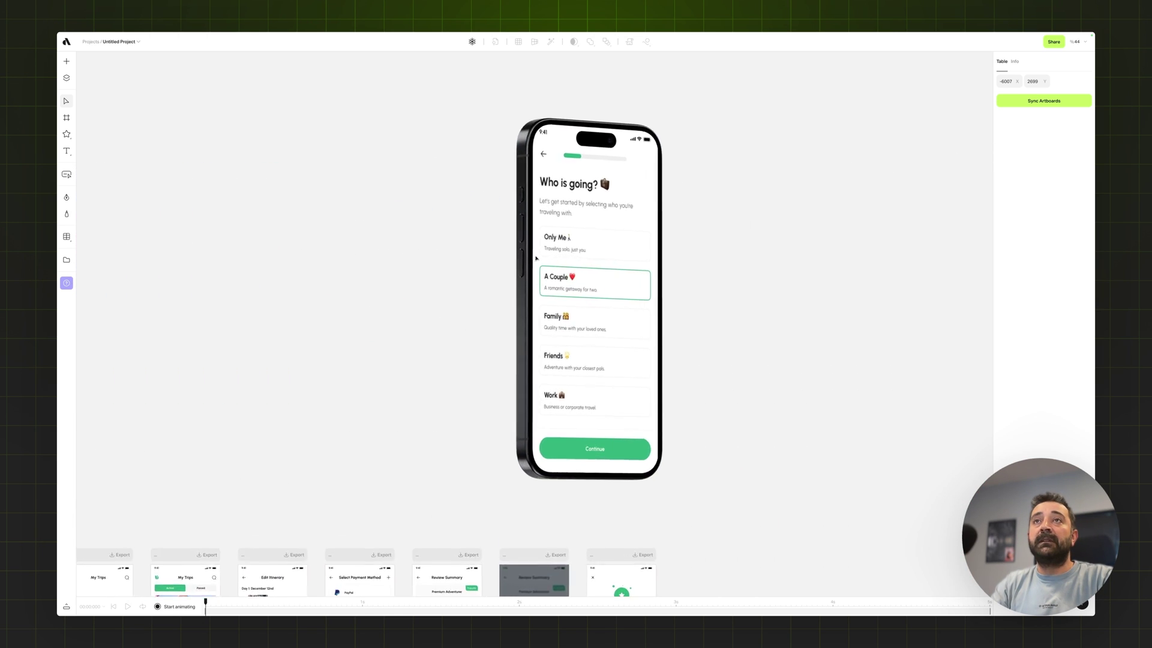
{"action": "scroll", "coordinate": [537, 258], "scroll_direction": "right", "scroll_amount": 5}
{"action": "scroll", "coordinate": [537, 258], "scroll_direction": "right", "scroll_amount": 5}
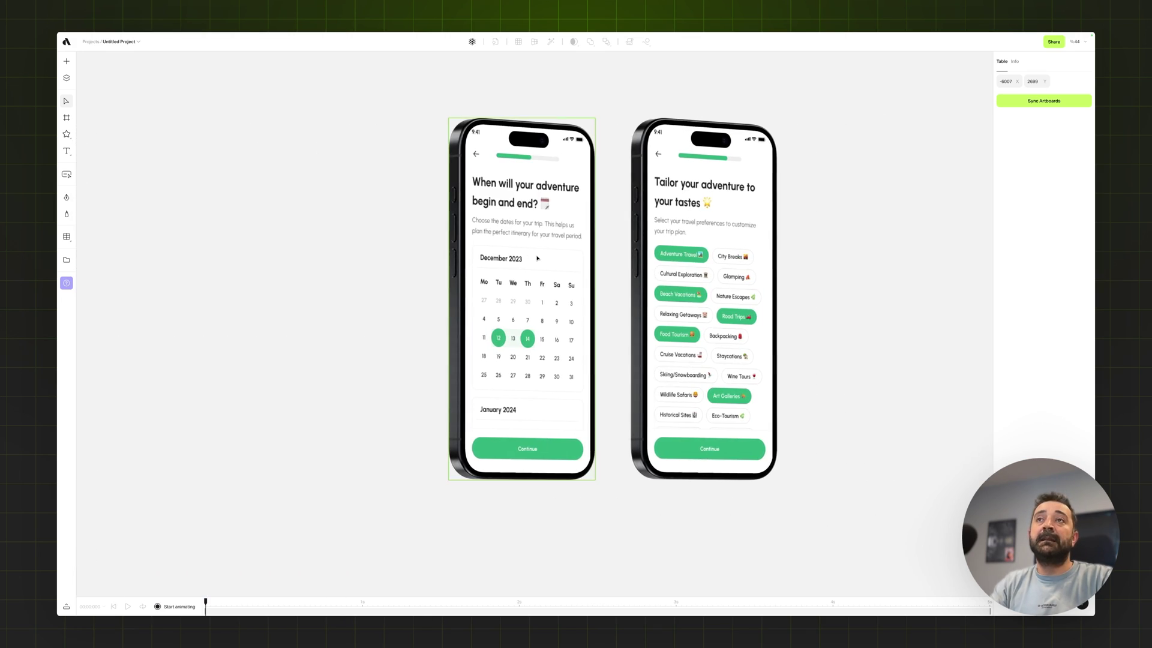
{"action": "scroll", "coordinate": [538, 258], "scroll_direction": "down", "scroll_amount": 10}
{"action": "scroll", "coordinate": [537, 258], "scroll_direction": "left", "scroll_amount": 5}
{"action": "scroll", "coordinate": [432, 412], "scroll_direction": "up", "scroll_amount": 8}
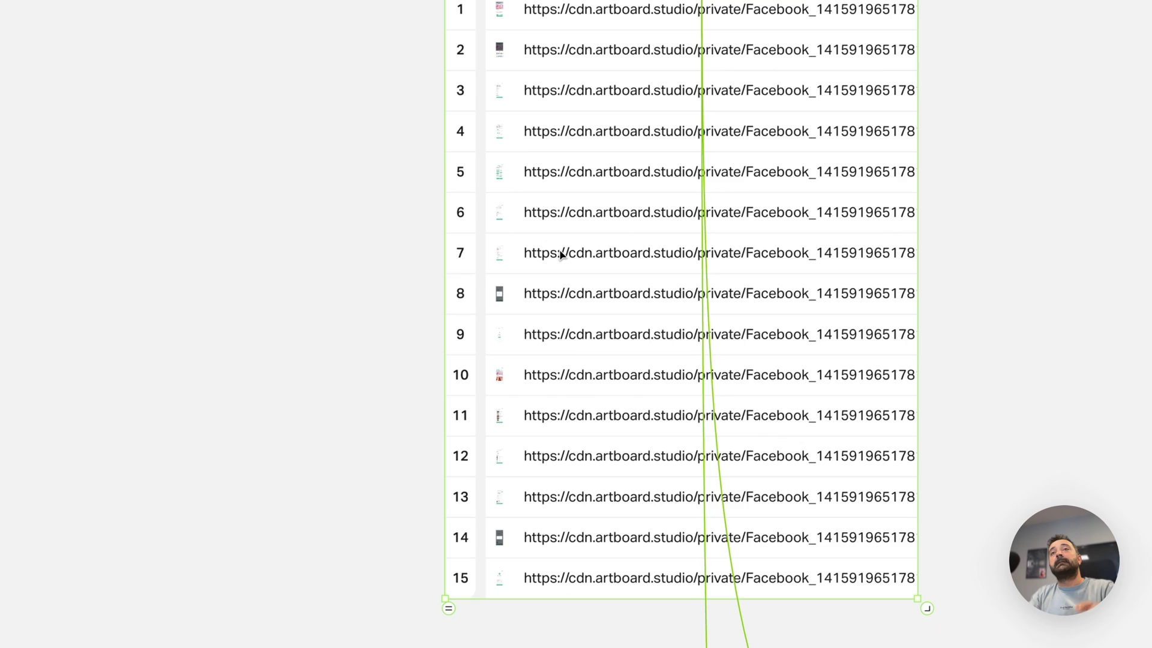
{"action": "scroll", "coordinate": [474, 255], "scroll_direction": "down", "scroll_amount": 5}
{"action": "scroll", "coordinate": [468, 255], "scroll_direction": "down", "scroll_amount": 4}
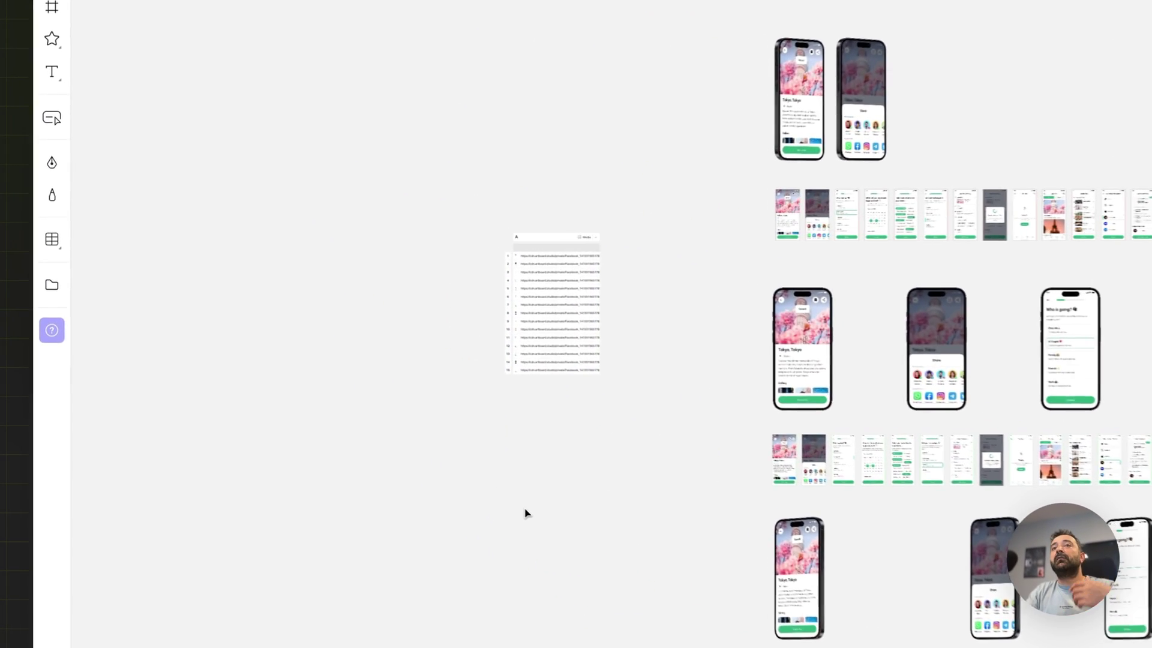
- Add the iPhone 15 Pro Glass Scene 2 Mockup from the top-view electronics mockups below the third row of phones
{"action": "scroll", "coordinate": [326, 376], "scroll_direction": "down", "scroll_amount": 3}
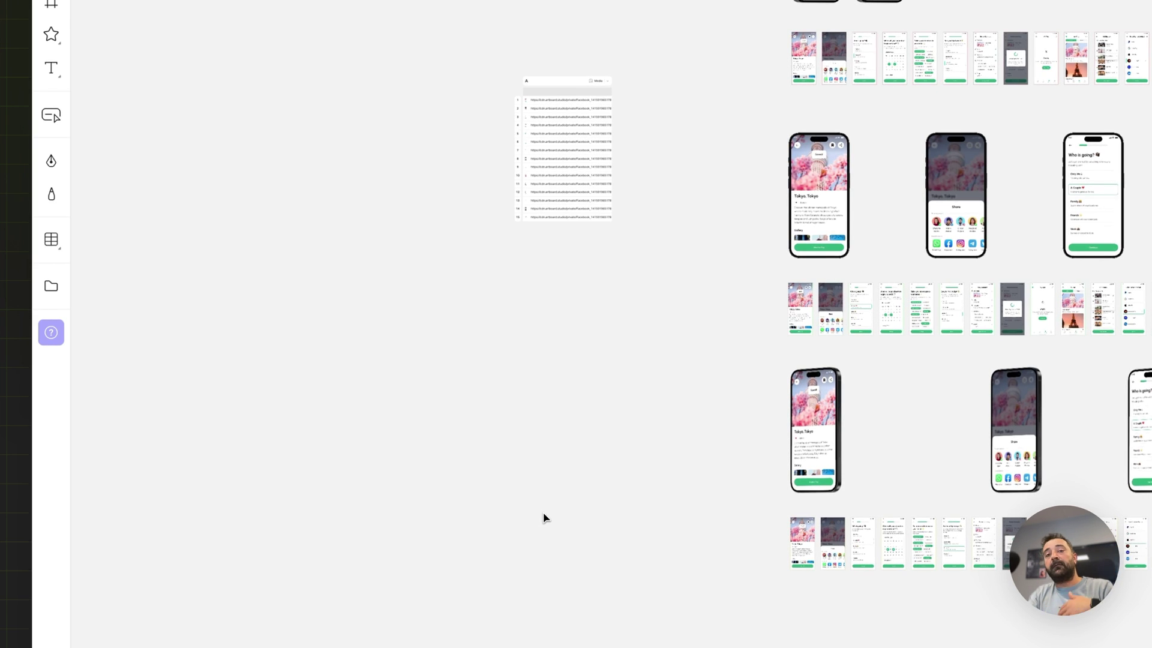
{"action": "left_click", "coordinate": [52, 85]}
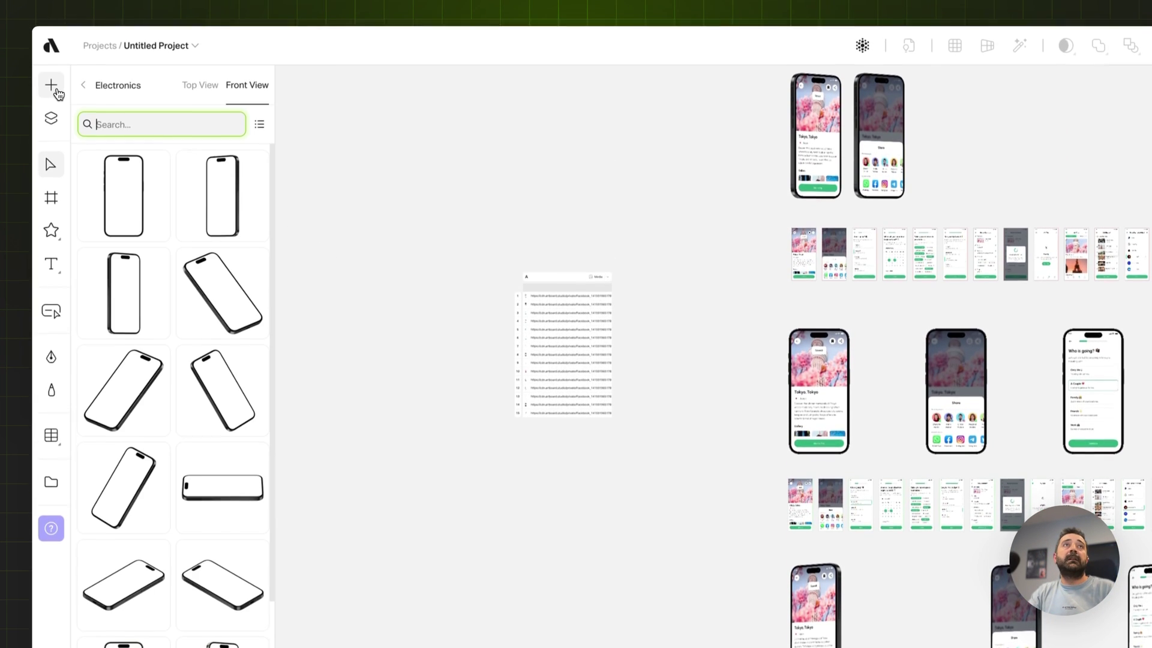
{"action": "left_click", "coordinate": [203, 96]}
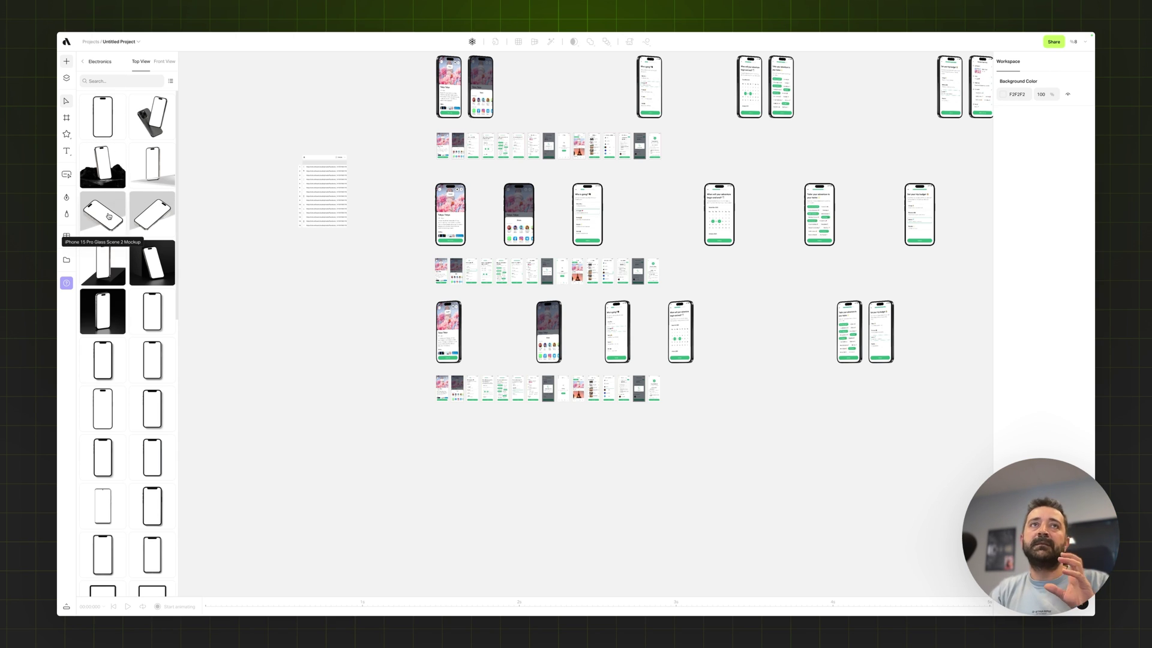
{"action": "left_click_drag", "start_coordinate": [109, 216], "coordinate": [504, 523]}
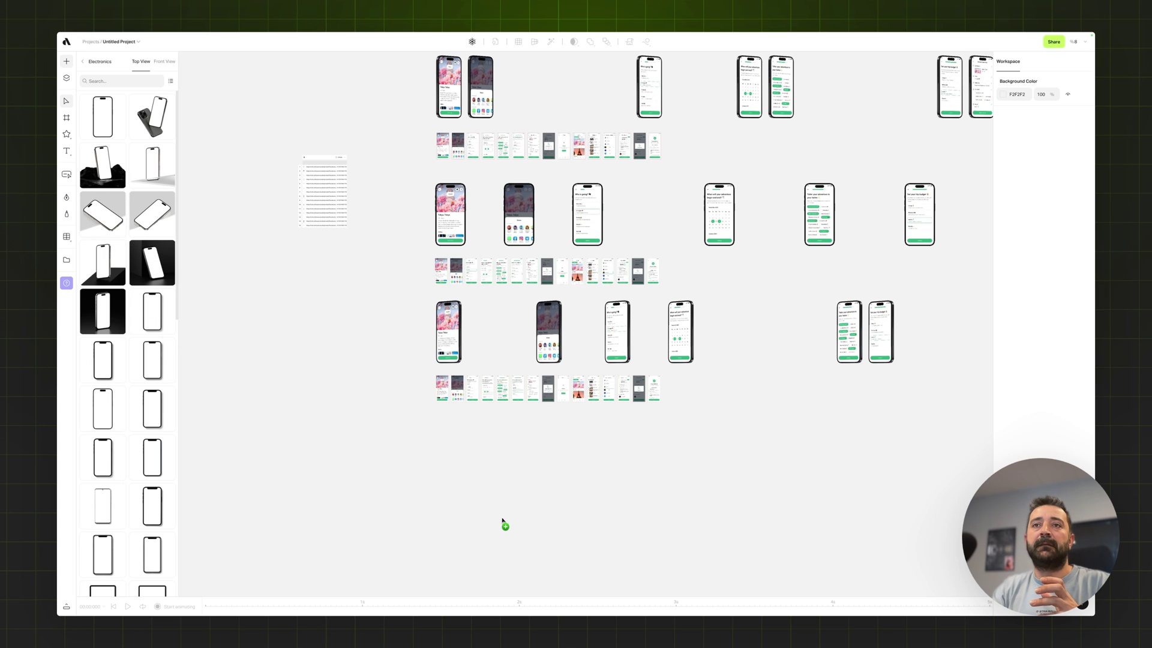
{"action": "scroll", "coordinate": [539, 469], "scroll_direction": "down", "scroll_amount": 3}
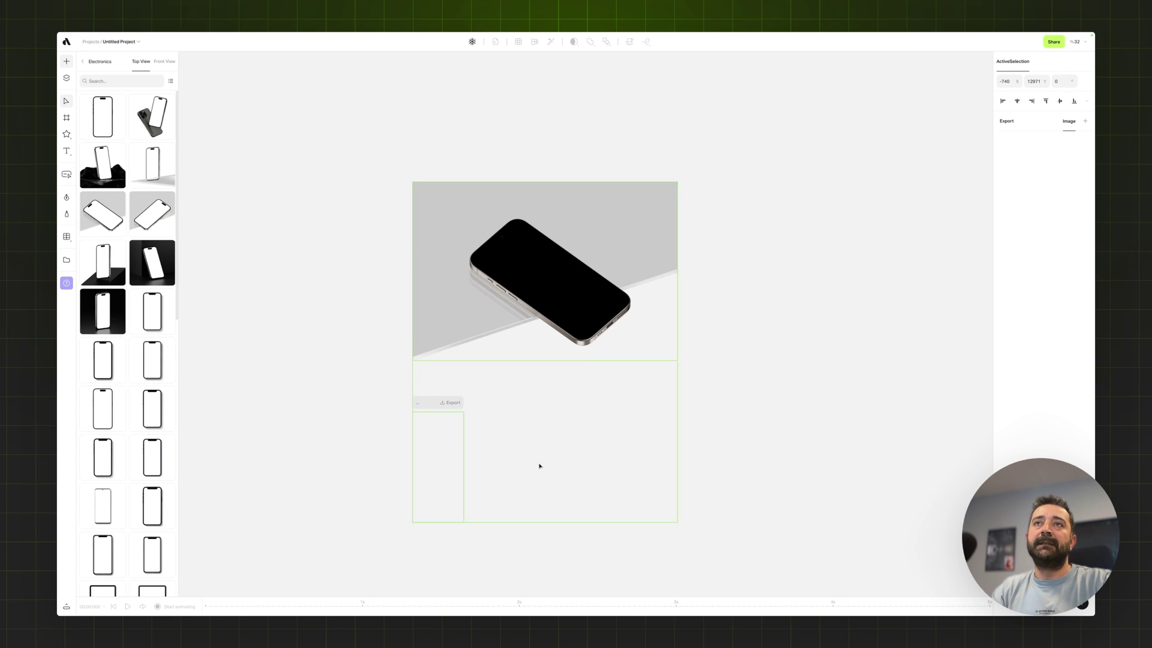
{"action": "scroll", "coordinate": [539, 466], "scroll_direction": "down", "scroll_amount": 8}
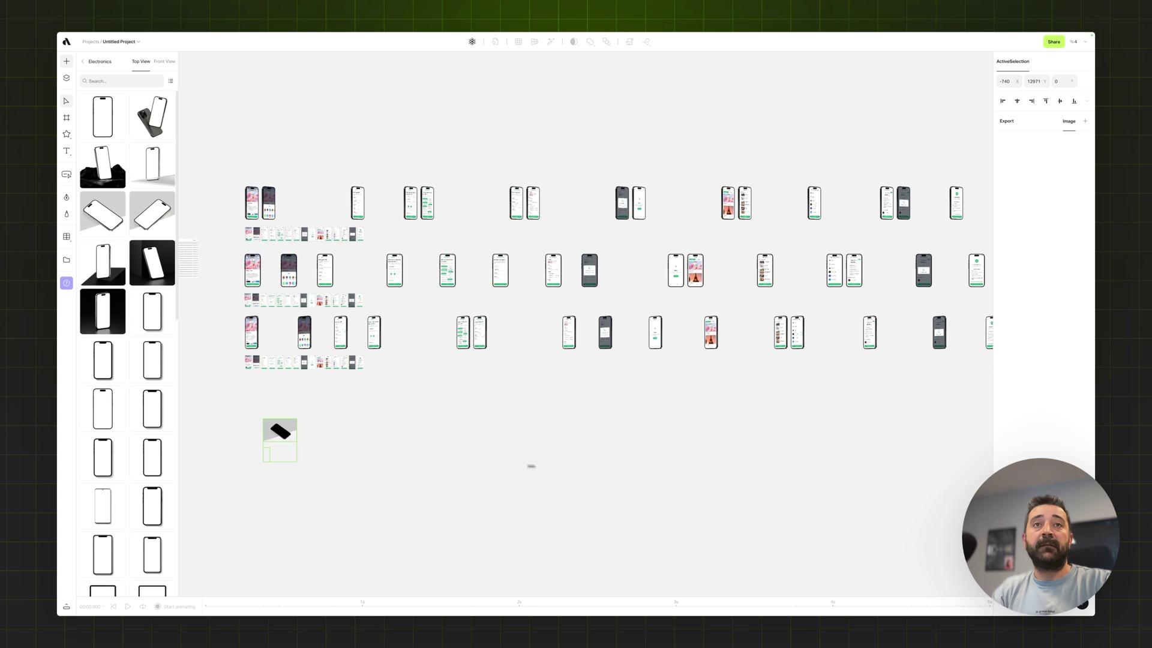
{"action": "left_click", "coordinate": [532, 466]}
{"action": "left_click", "coordinate": [67, 62]}
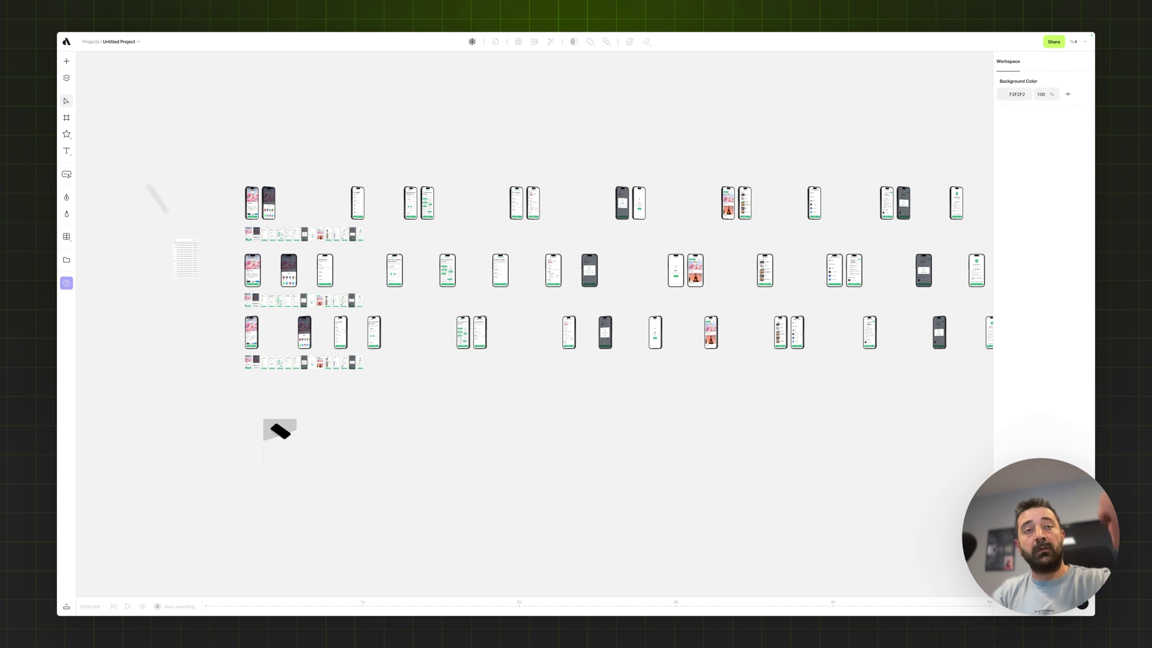
- Copy the Tokyo screen image from the third row's first artboard and place it to fill the new mockup's empty artboard
{"action": "scroll", "coordinate": [228, 437], "scroll_direction": "up", "scroll_amount": 5}
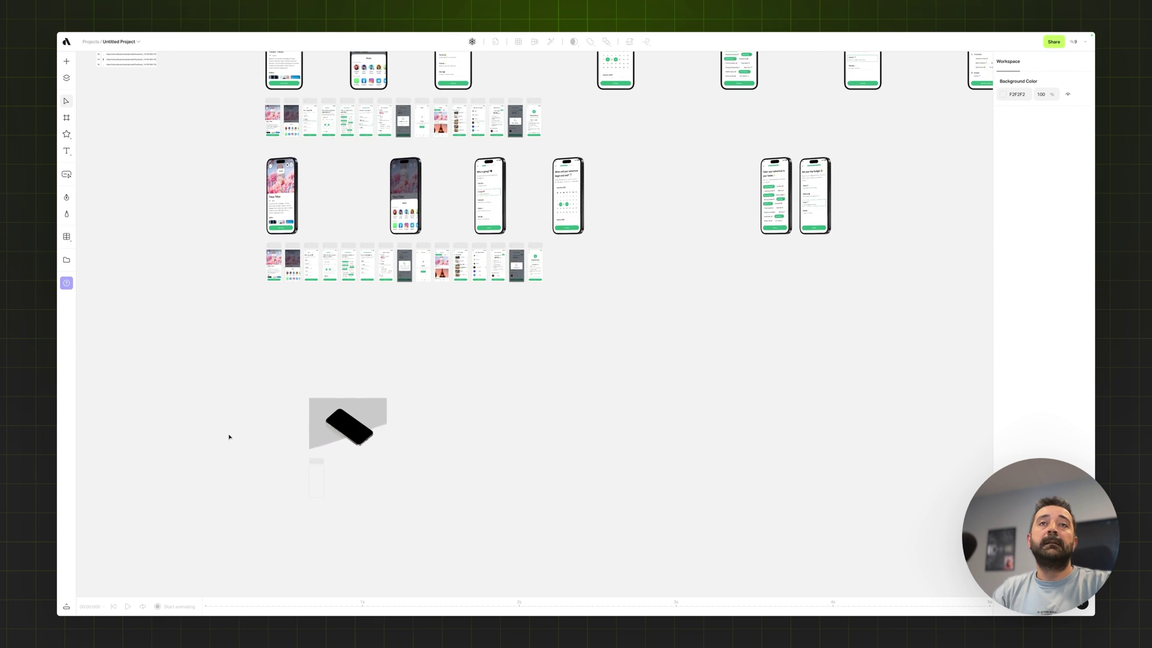
{"action": "left_click", "coordinate": [288, 207]}
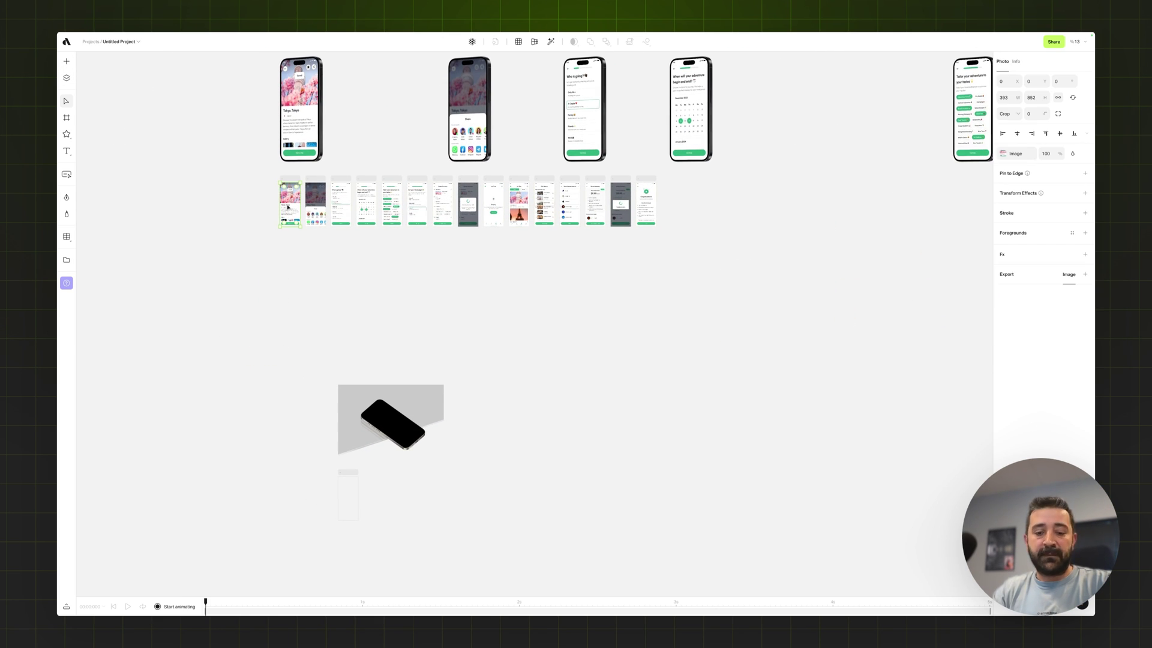
{"action": "left_click", "coordinate": [348, 498]}
{"action": "scroll", "coordinate": [347, 516], "scroll_direction": "up", "scroll_amount": 4}
{"action": "key", "text": "ctrl+v"}
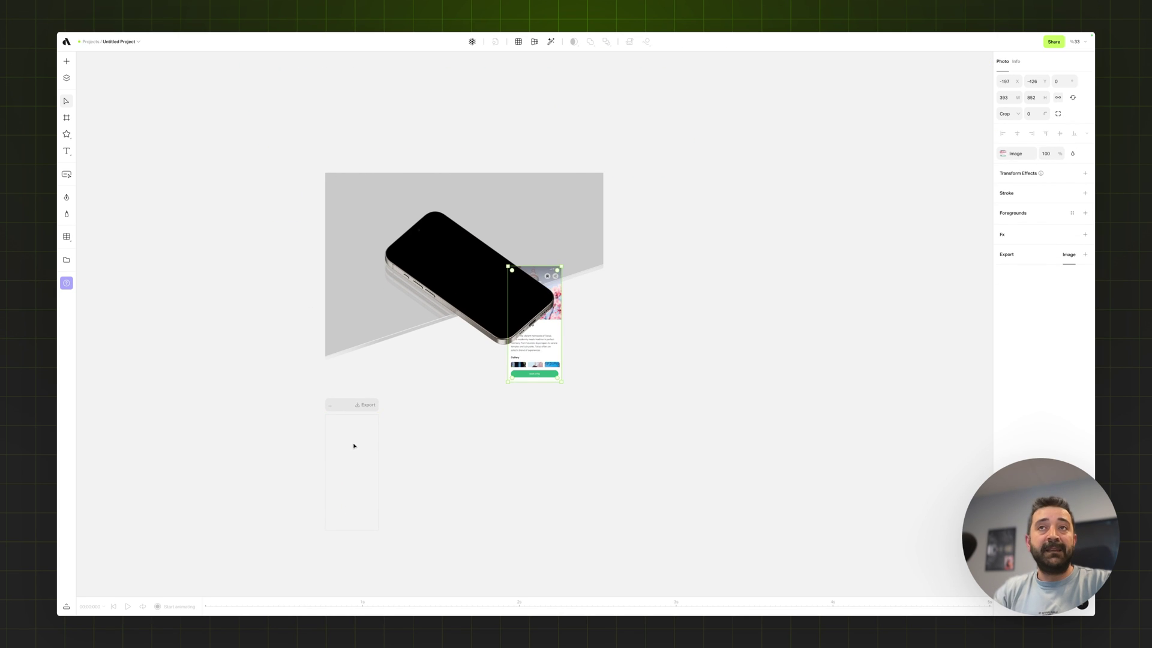
{"action": "left_click_drag", "start_coordinate": [525, 374], "coordinate": [352, 514]}
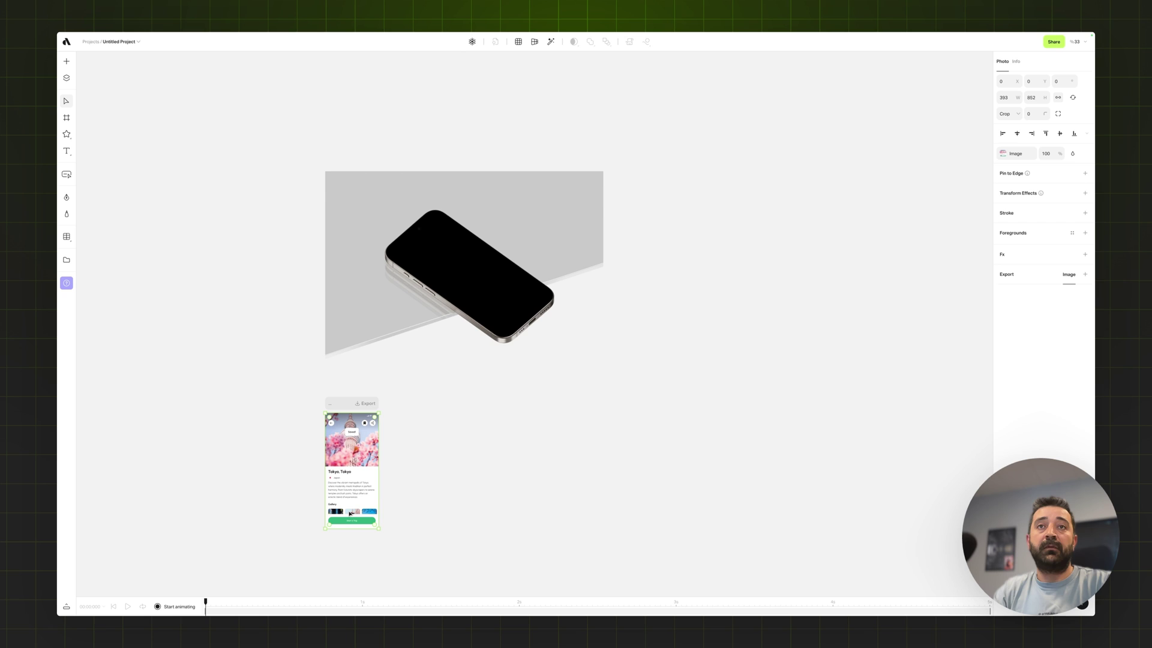
- Refresh the glass scene phone's screen and move its artboard up closer to the mockup
{"action": "left_click", "coordinate": [431, 504]}
{"action": "scroll", "coordinate": [340, 410], "scroll_direction": "up", "scroll_amount": 2}
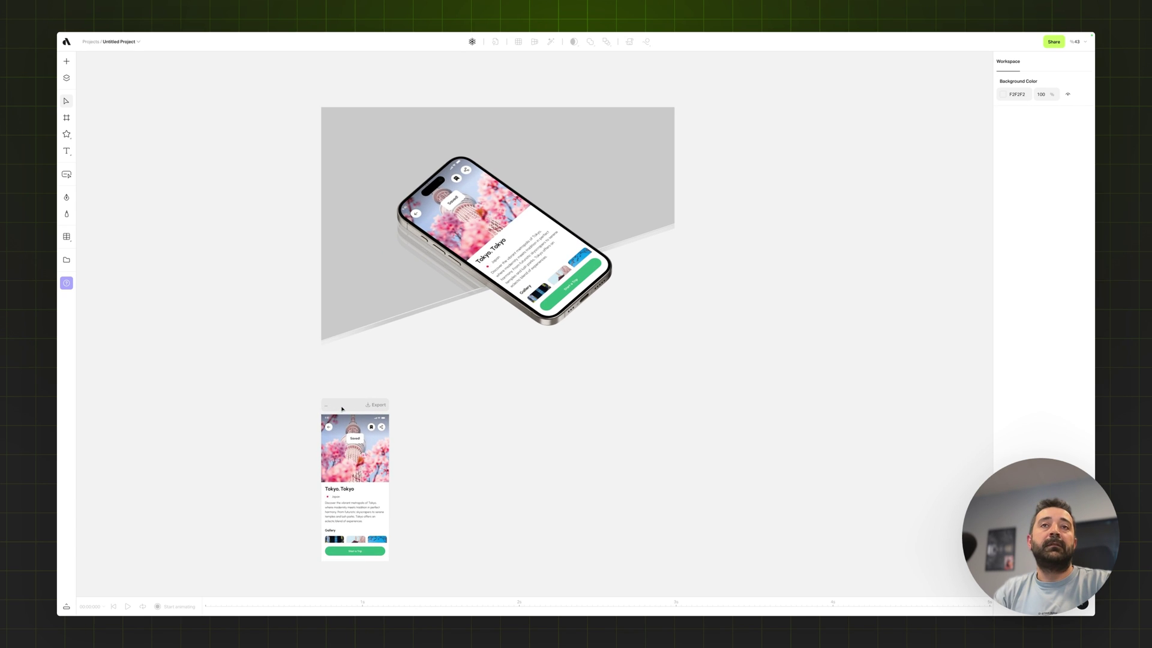
{"action": "left_click_drag", "start_coordinate": [342, 409], "coordinate": [345, 378]}
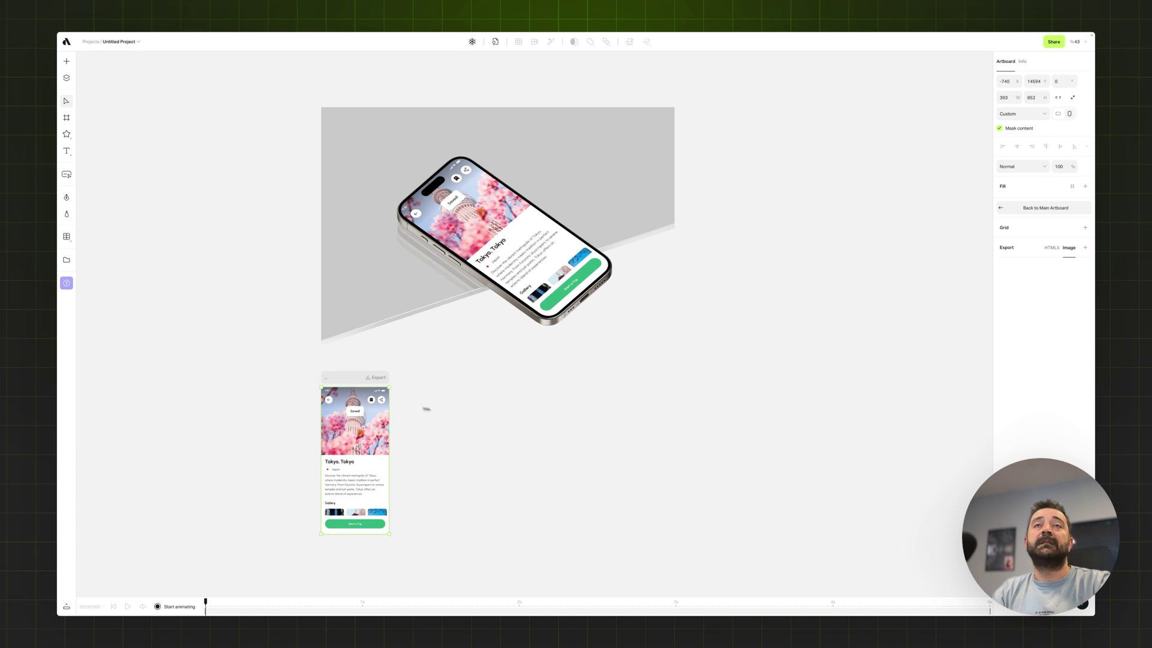
{"action": "left_click", "coordinate": [476, 415]}
- Draw a new single-column table beside the glass scene mockup and set its column type to Media
{"action": "key", "text": "shift+t"}
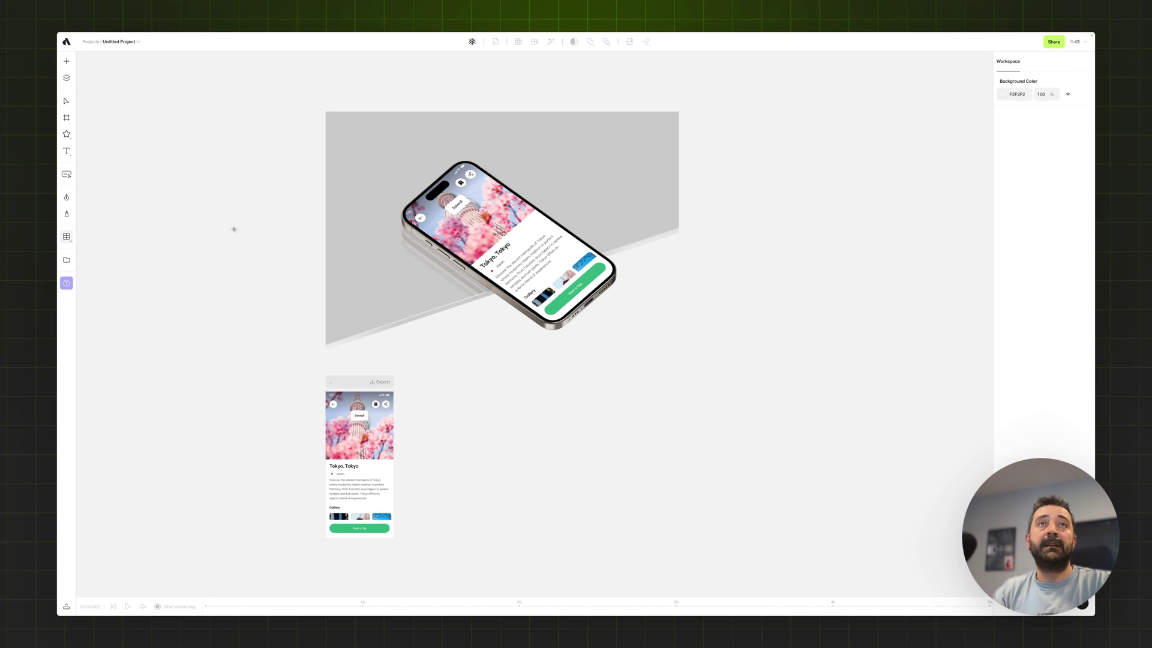
{"action": "left_click_drag", "start_coordinate": [205, 206], "coordinate": [264, 398]}
{"action": "scroll", "coordinate": [256, 225], "scroll_direction": "up", "scroll_amount": 1}
{"action": "scroll", "coordinate": [258, 217], "scroll_direction": "up", "scroll_amount": 3}
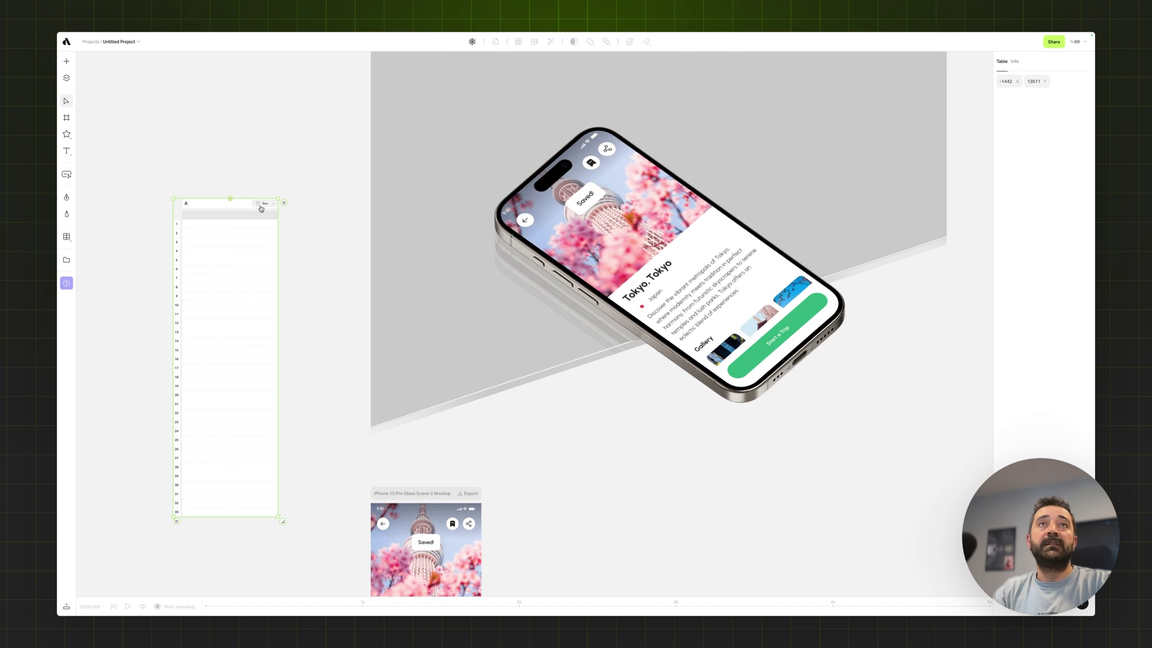
{"action": "scroll", "coordinate": [262, 207], "scroll_direction": "up", "scroll_amount": 3}
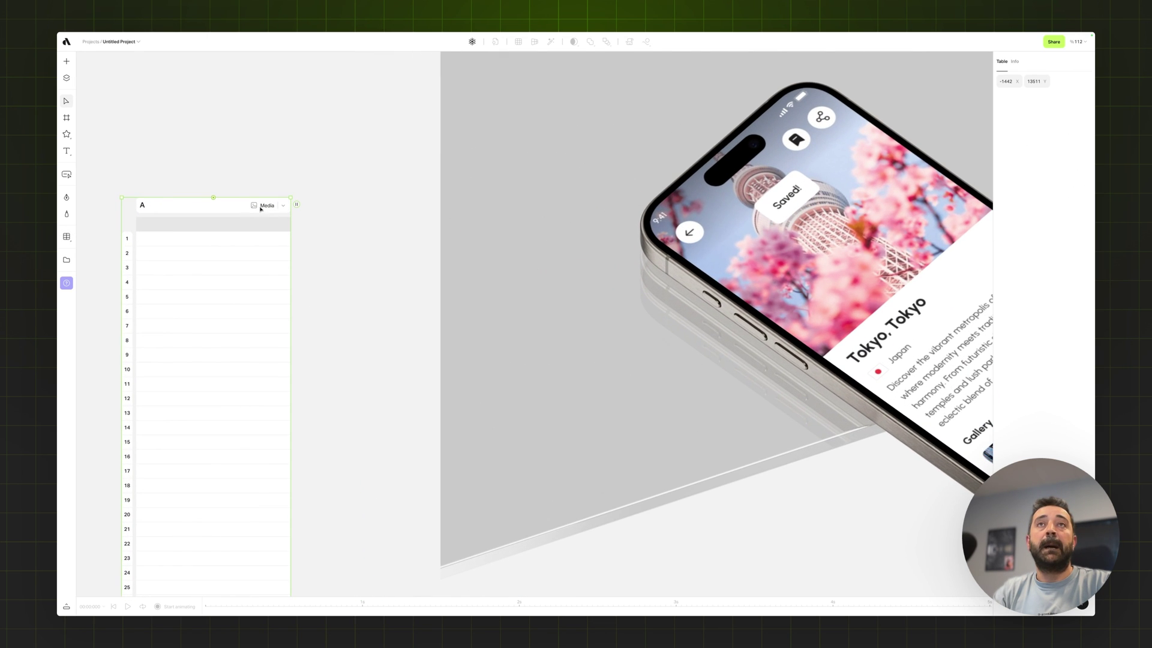
- Upload all dark screens from the Tripify folder in Downloads into the new table from row 1, and shorten it to the 14 filled rows
{"action": "left_click", "coordinate": [242, 239]}
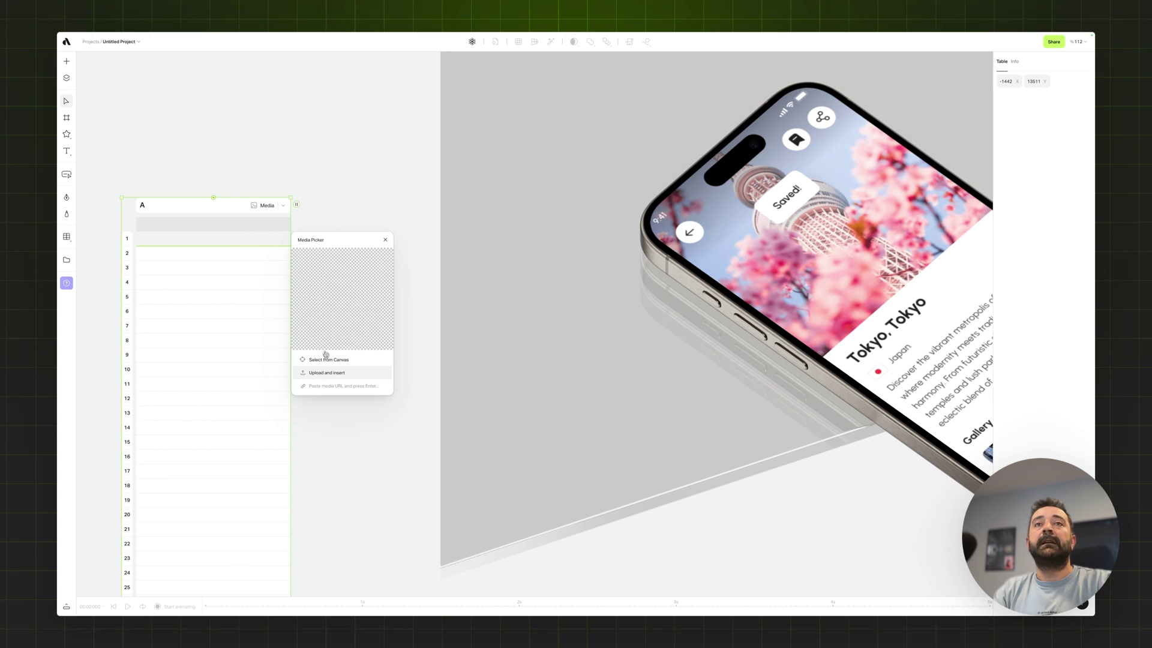
{"action": "left_click", "coordinate": [331, 374]}
{"action": "left_click", "coordinate": [600, 172]}
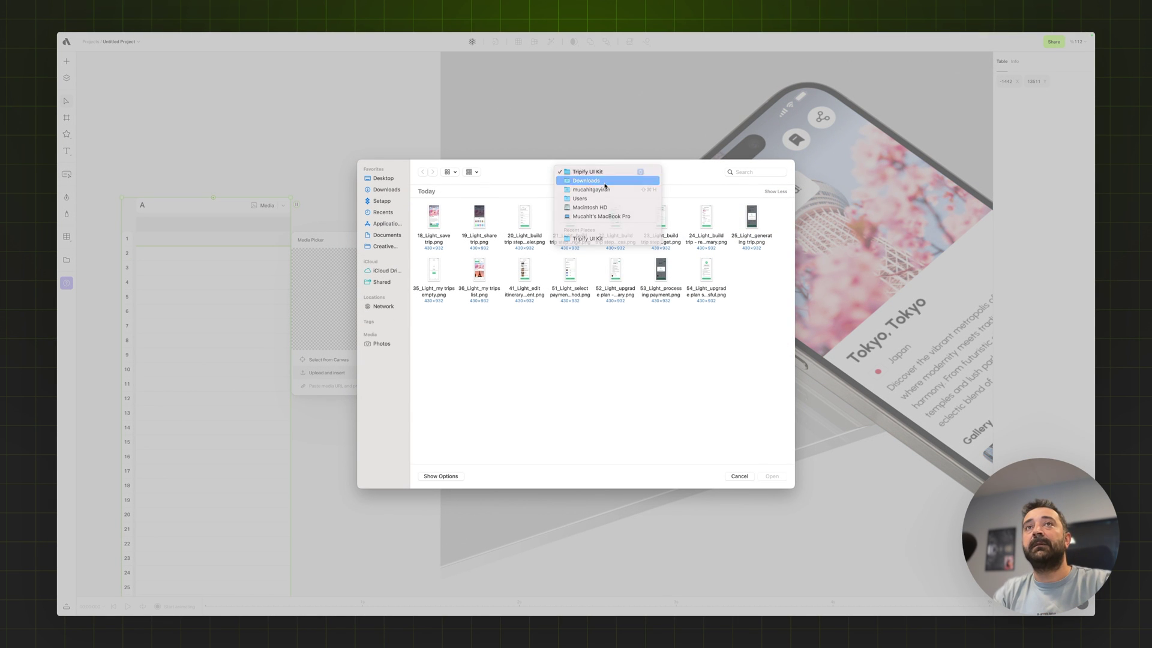
{"action": "left_click", "coordinate": [602, 178]}
{"action": "left_click", "coordinate": [602, 177]}
{"action": "left_click", "coordinate": [600, 172]}
{"action": "double_click", "coordinate": [443, 216]}
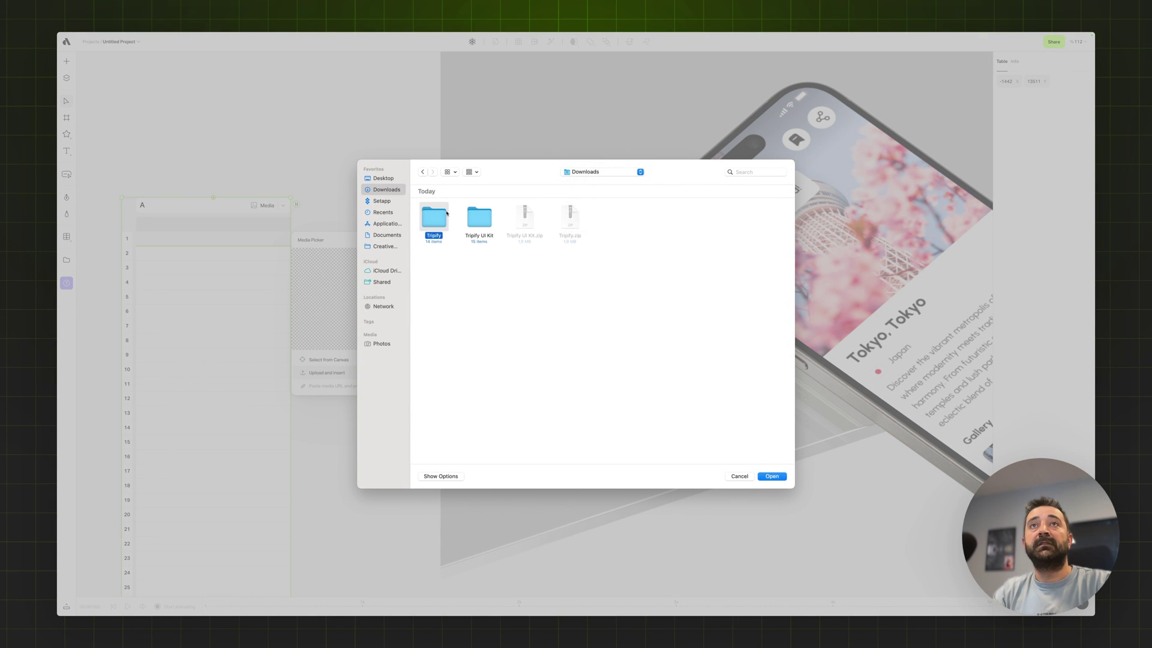
{"action": "key", "text": "super+a"}
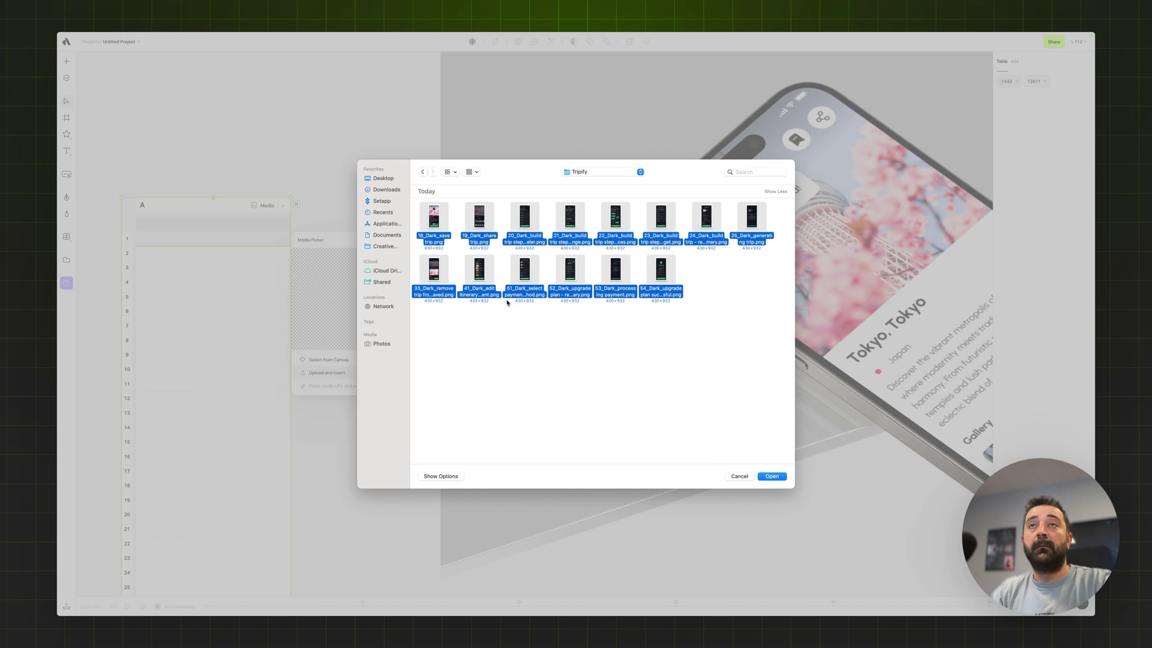
{"action": "left_click", "coordinate": [769, 480]}
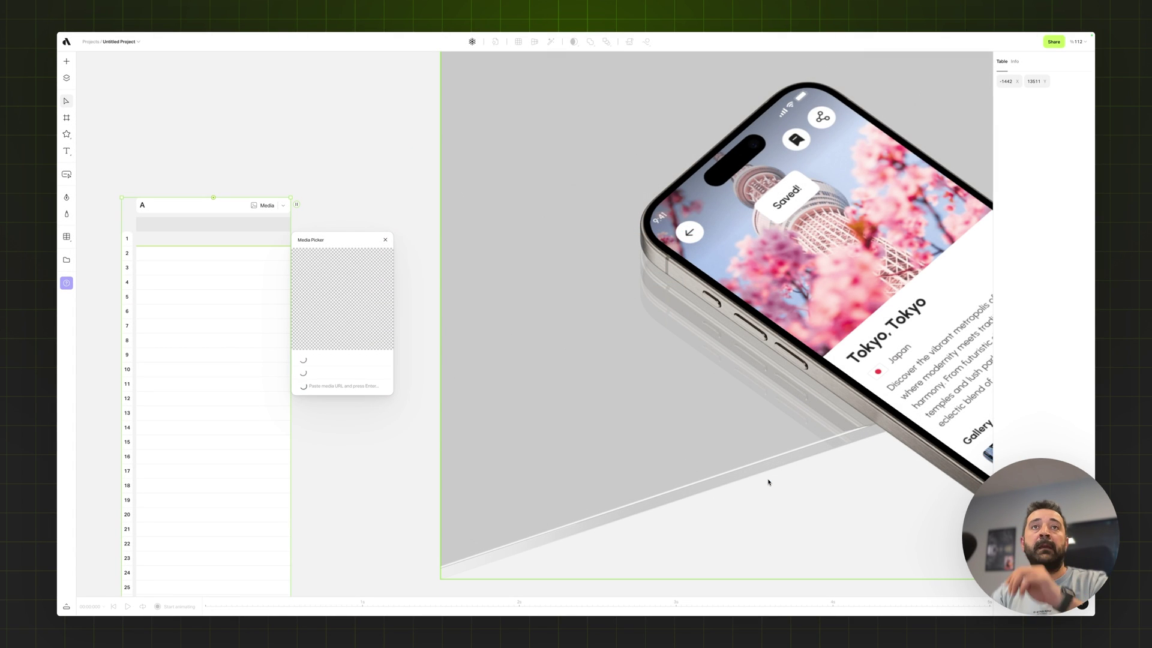
{"action": "scroll", "coordinate": [324, 300], "scroll_direction": "down", "scroll_amount": 5}
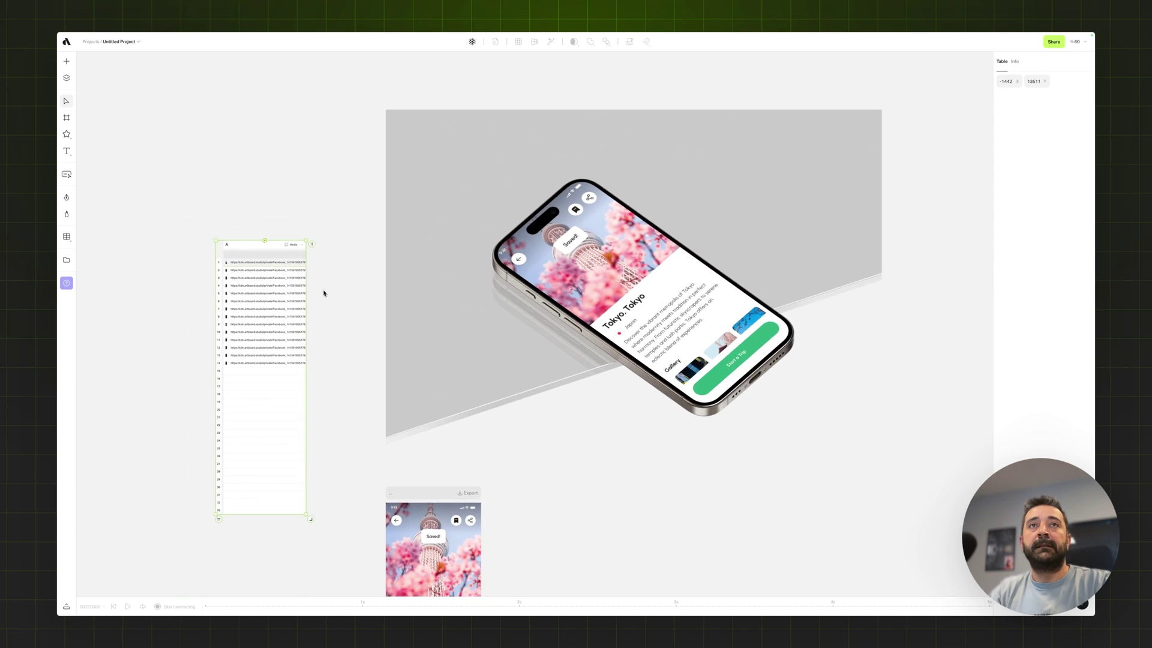
{"action": "left_click_drag", "start_coordinate": [311, 459], "coordinate": [312, 349]}
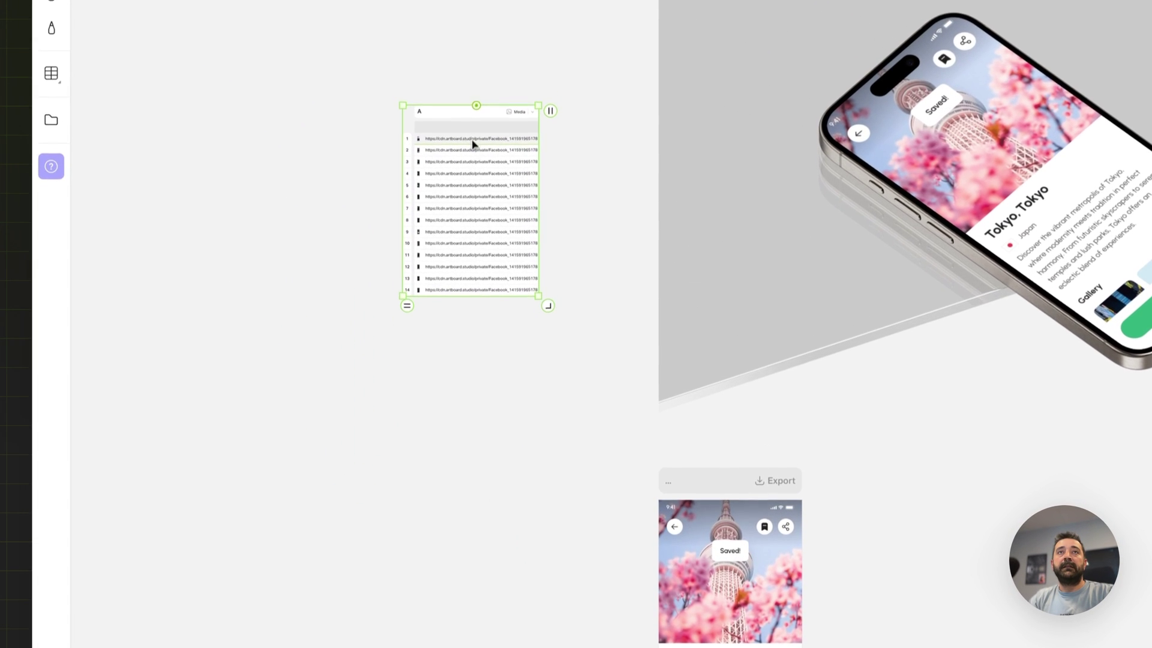
- Move the media table beside the glass scene mockup's artboard and connect it to the Tokyo image on that artboard
{"action": "left_click_drag", "start_coordinate": [470, 134], "coordinate": [509, 498]}
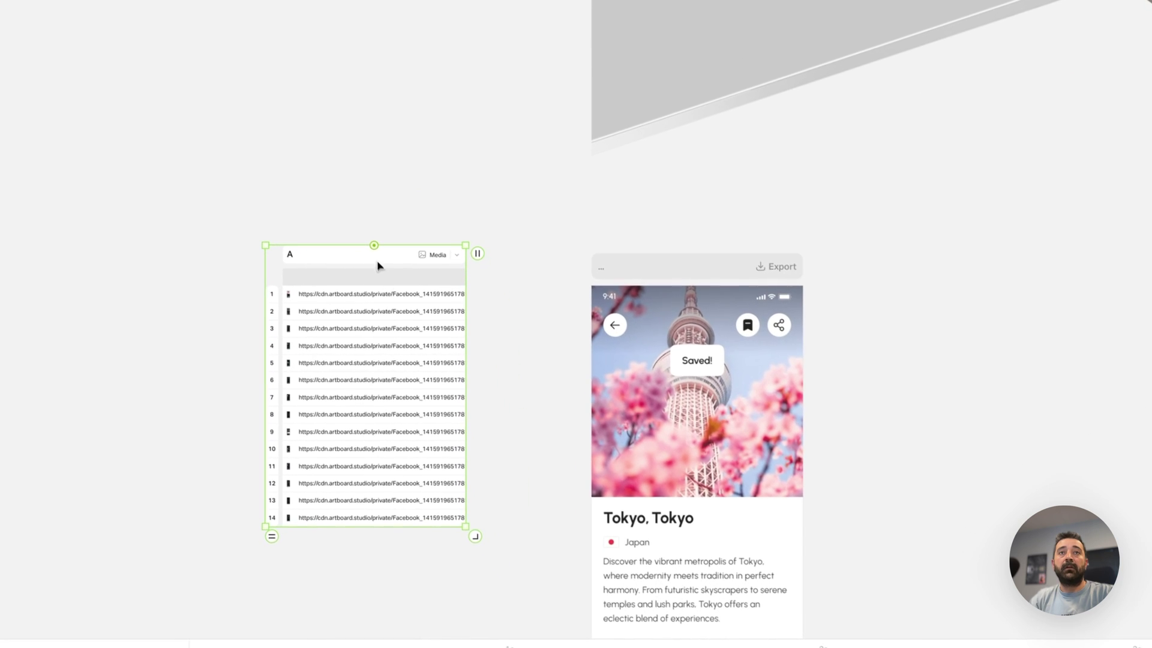
{"action": "left_click_drag", "start_coordinate": [486, 454], "coordinate": [546, 472]}
{"action": "left_click_drag", "start_coordinate": [454, 240], "coordinate": [643, 438]}
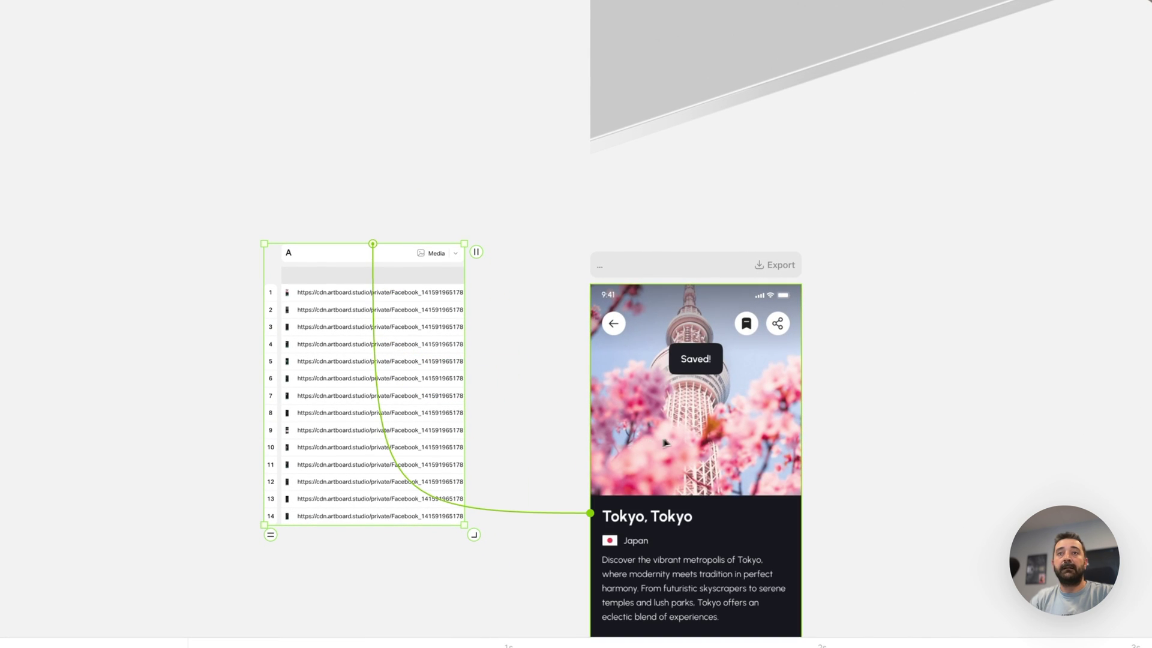
{"action": "left_click", "coordinate": [695, 428]}
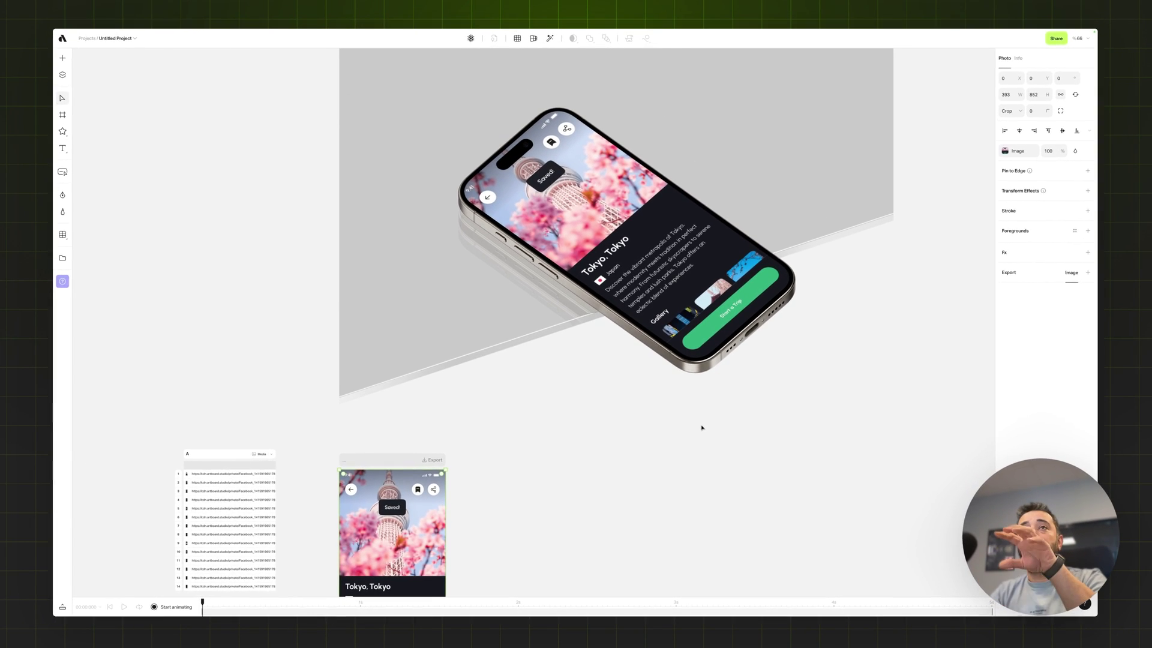
- Draw an artboard of about 2190 × 1570 around the glass scene phone mockup
{"action": "scroll", "coordinate": [578, 317], "scroll_direction": "down", "scroll_amount": 3}
{"action": "left_click", "coordinate": [607, 310]}
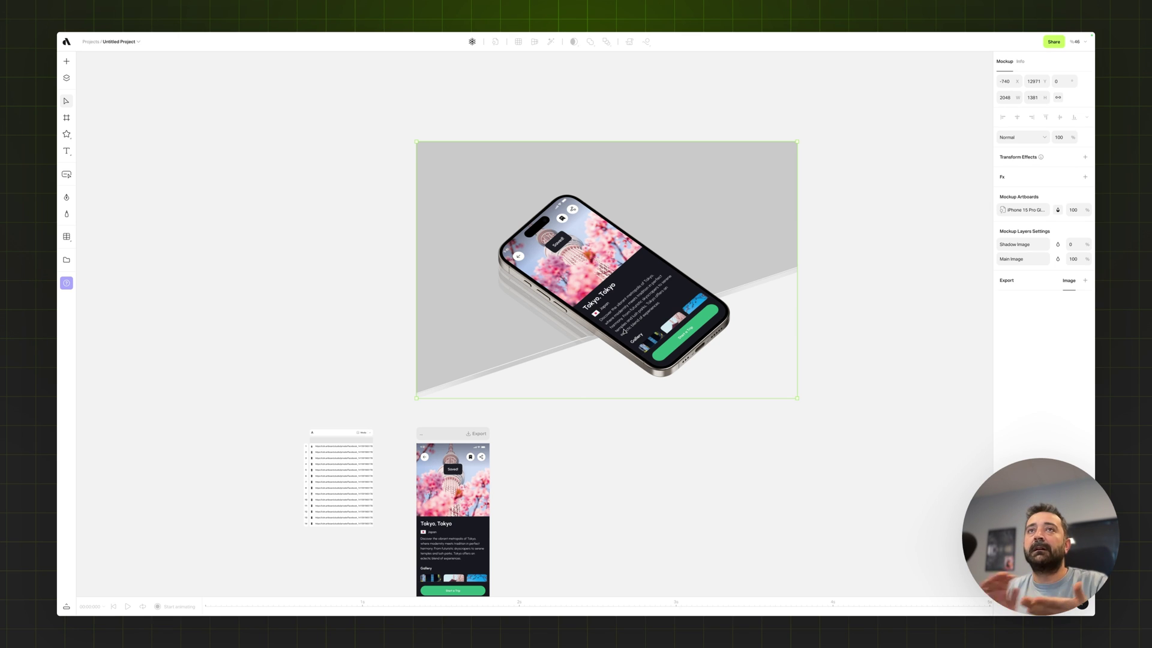
{"action": "key", "text": "a"}
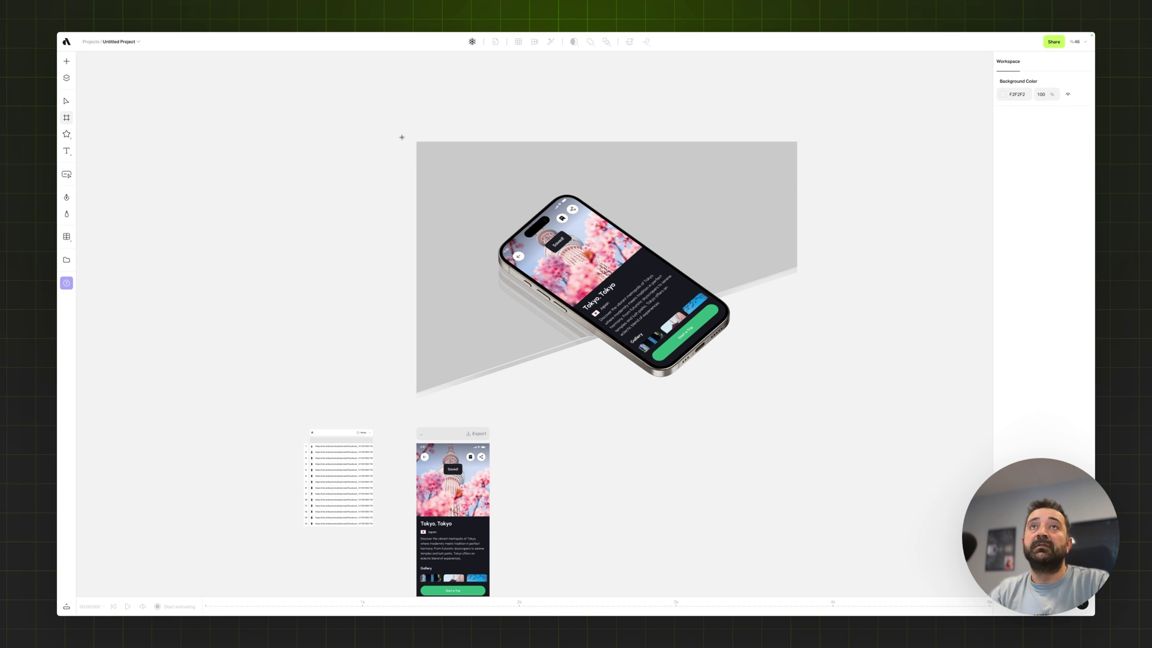
{"action": "left_click_drag", "start_coordinate": [409, 132], "coordinate": [815, 424]}
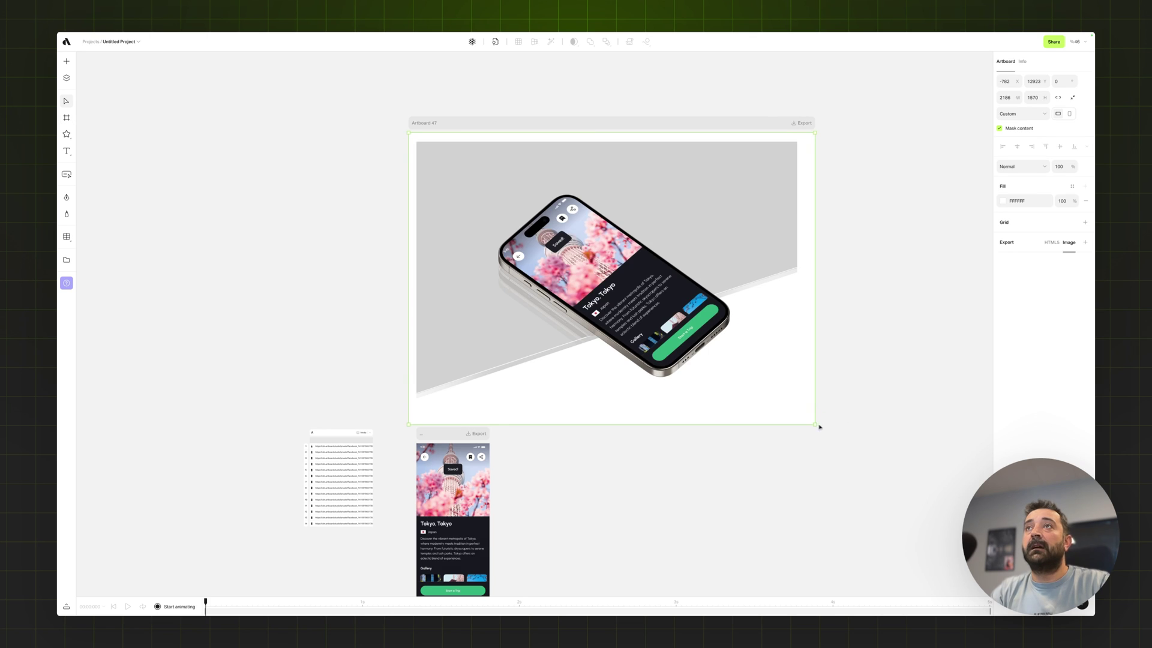
- Align the glass scene mockup to the new artboard's upper-left corner and enlarge it to the artboard's full width
{"action": "left_click", "coordinate": [848, 398]}
{"action": "left_click_drag", "start_coordinate": [703, 271], "coordinate": [689, 255]}
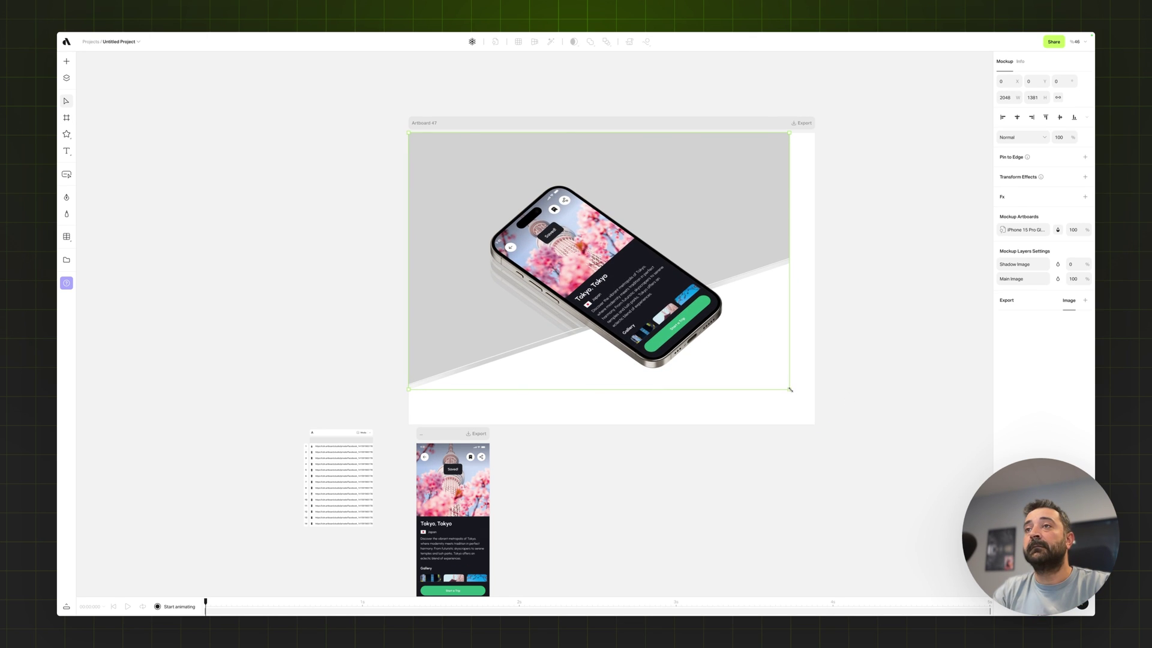
{"action": "left_click_drag", "start_coordinate": [790, 389], "coordinate": [820, 408]}
{"action": "left_click", "coordinate": [820, 402]}
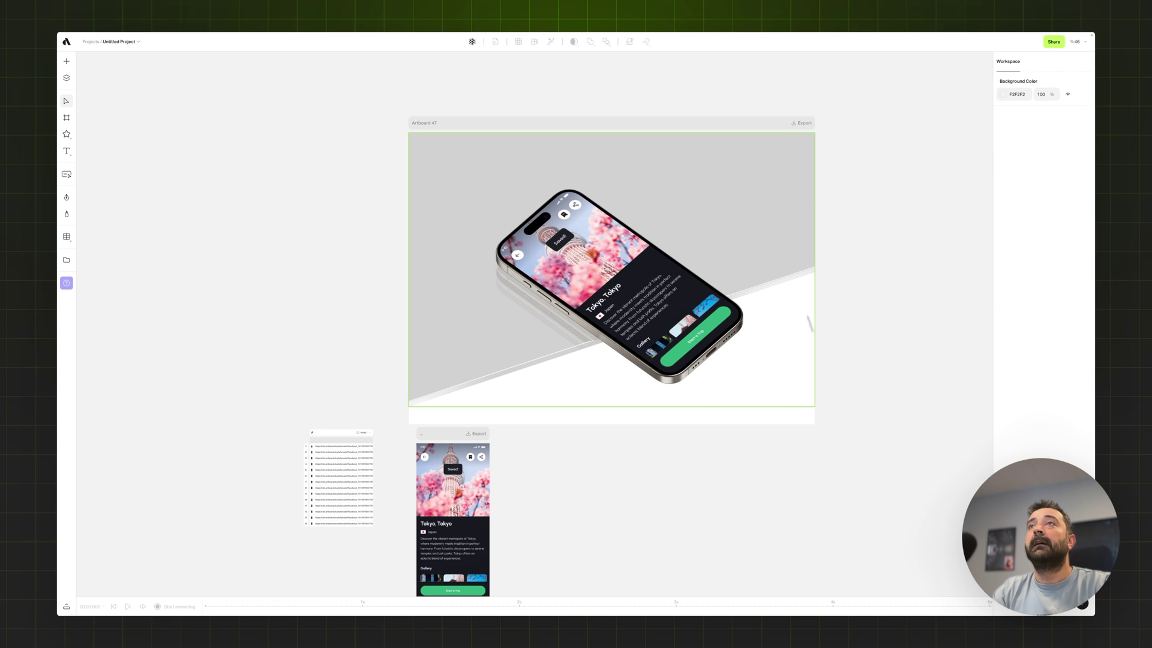
- Fill the new artboard with the green sampled from the phone screen's button, and lighten it to a paler green
{"action": "left_click", "coordinate": [744, 125]}
{"action": "left_click", "coordinate": [1003, 201]}
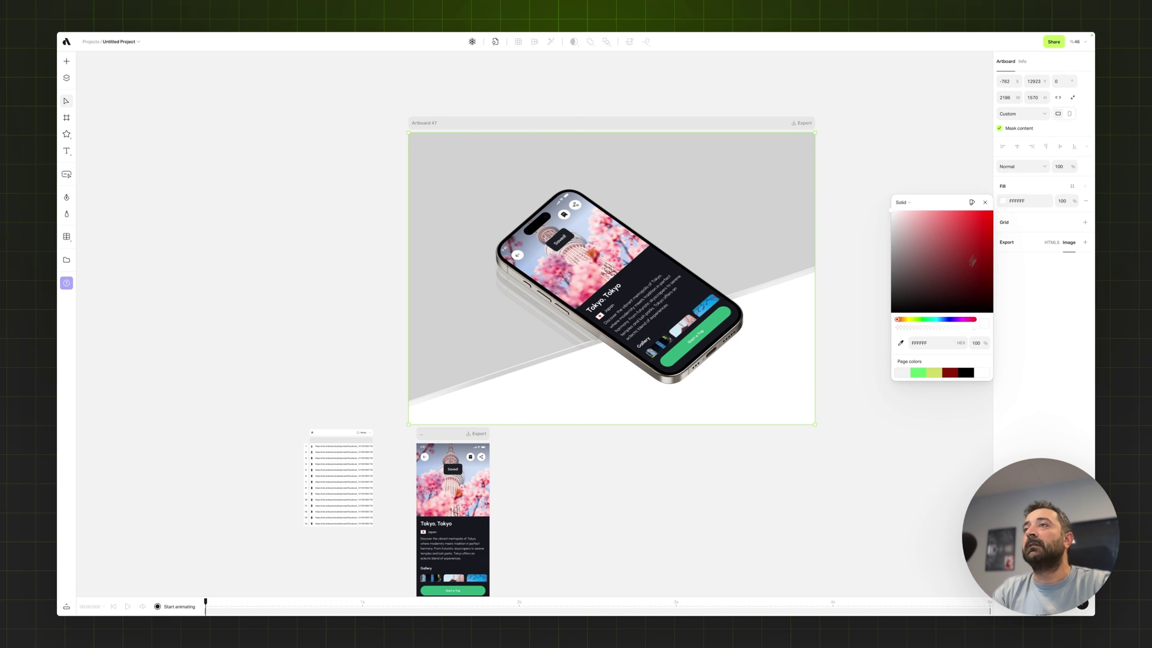
{"action": "left_click", "coordinate": [900, 343]}
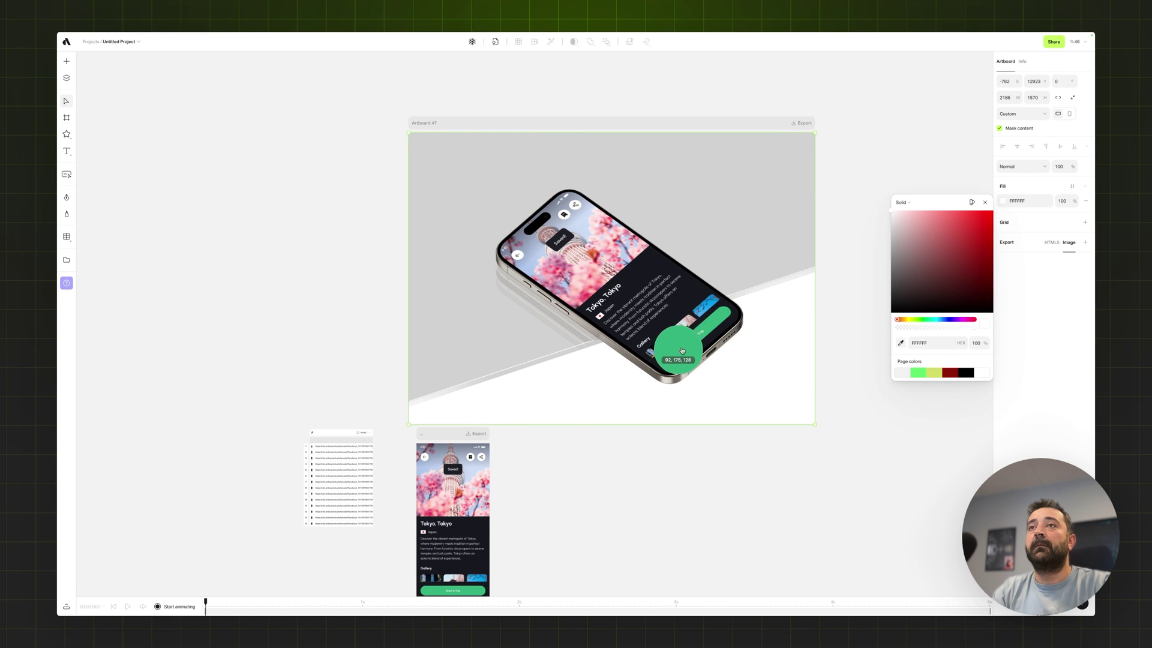
{"action": "left_click", "coordinate": [680, 353]}
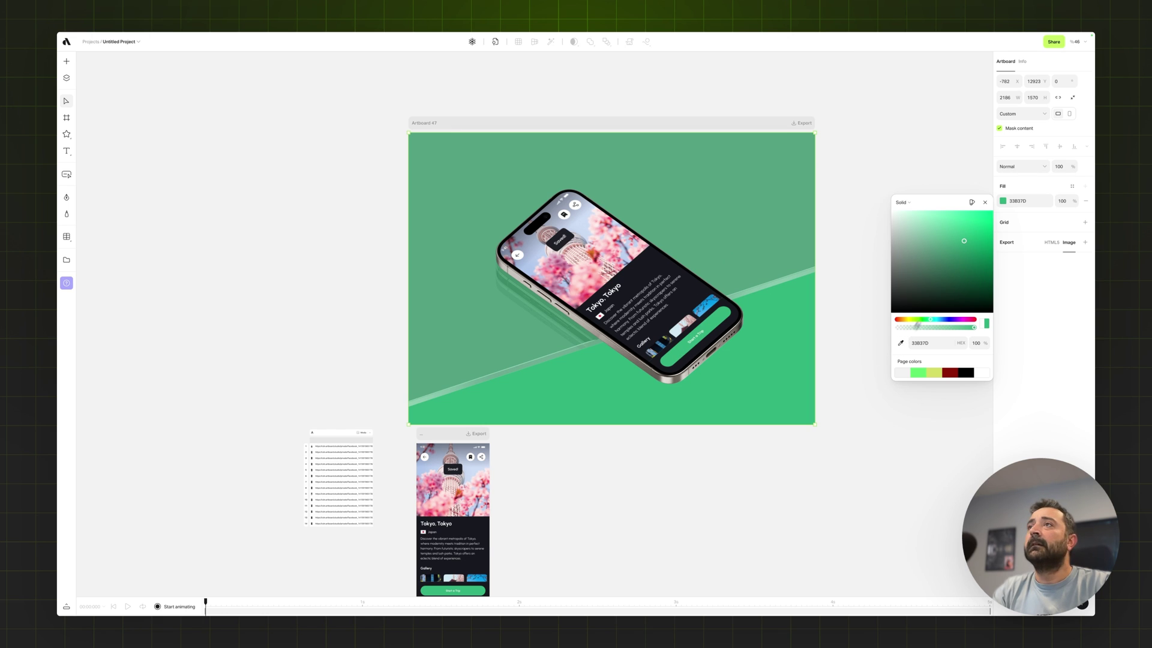
{"action": "left_click", "coordinate": [935, 228]}
- Change the artboard fill to a linear gradient and set its end colour to the dark tone sampled from the phone screen
{"action": "left_click", "coordinate": [905, 203]}
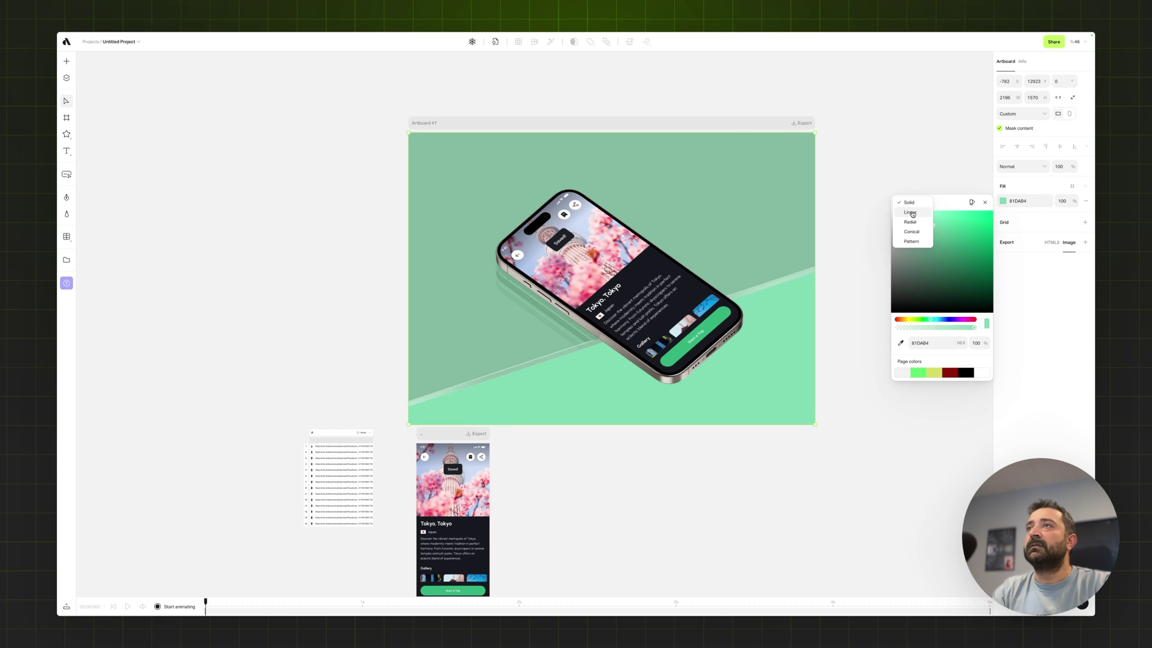
{"action": "left_click", "coordinate": [913, 217]}
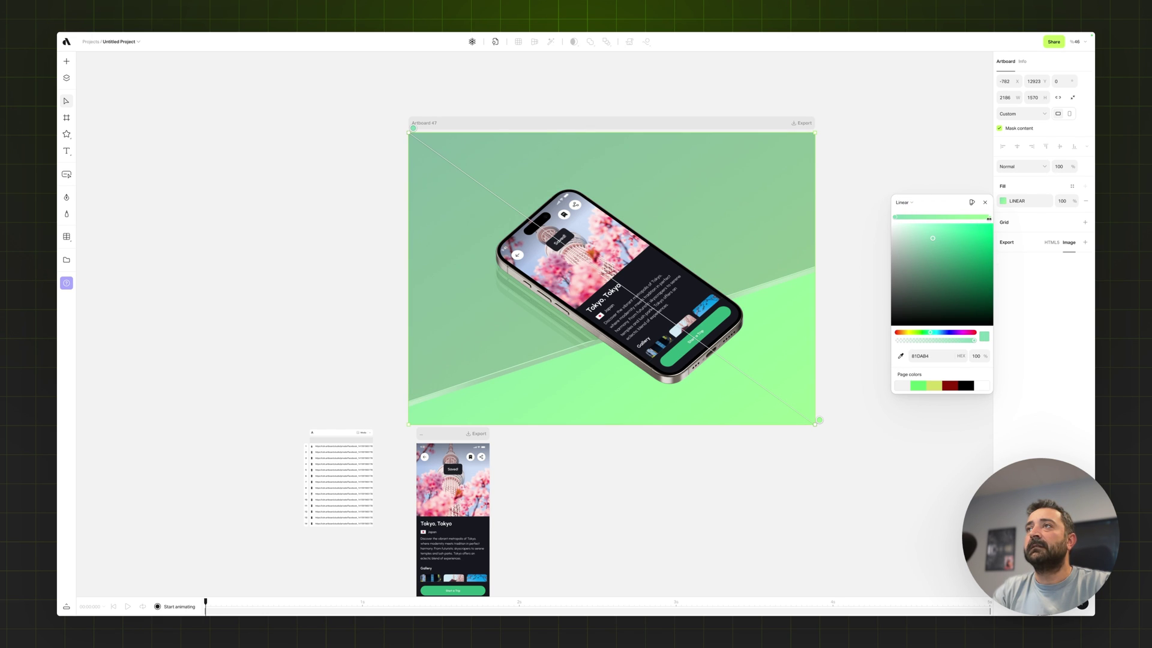
{"action": "left_click", "coordinate": [989, 218]}
{"action": "left_click", "coordinate": [903, 359]}
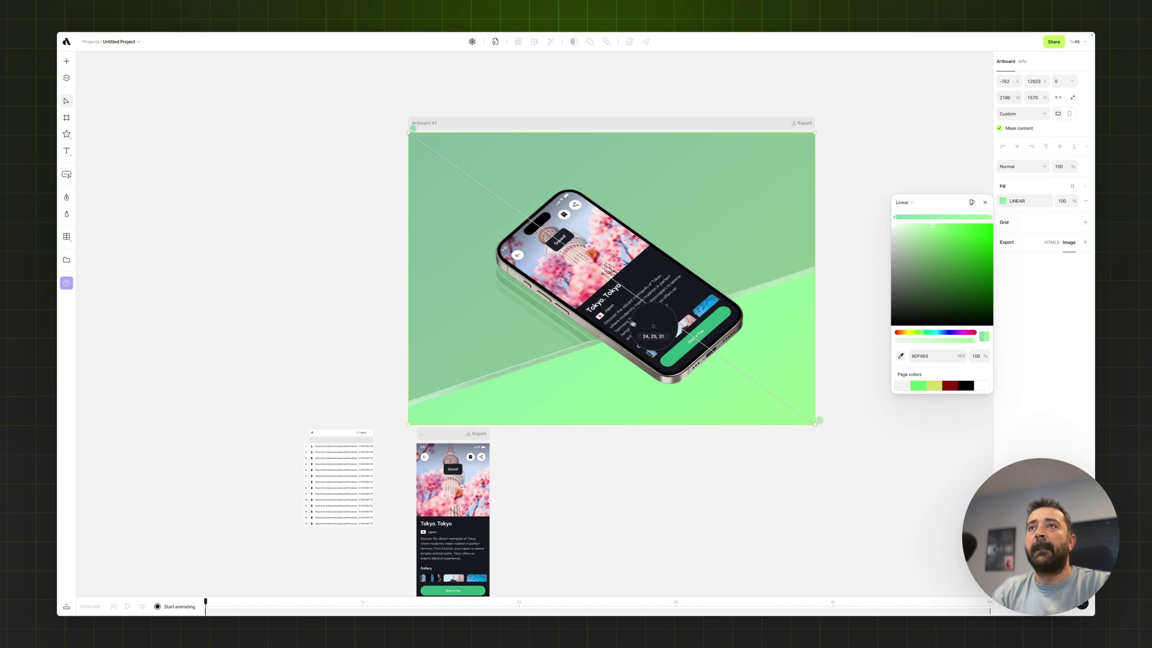
{"action": "left_click", "coordinate": [647, 266]}
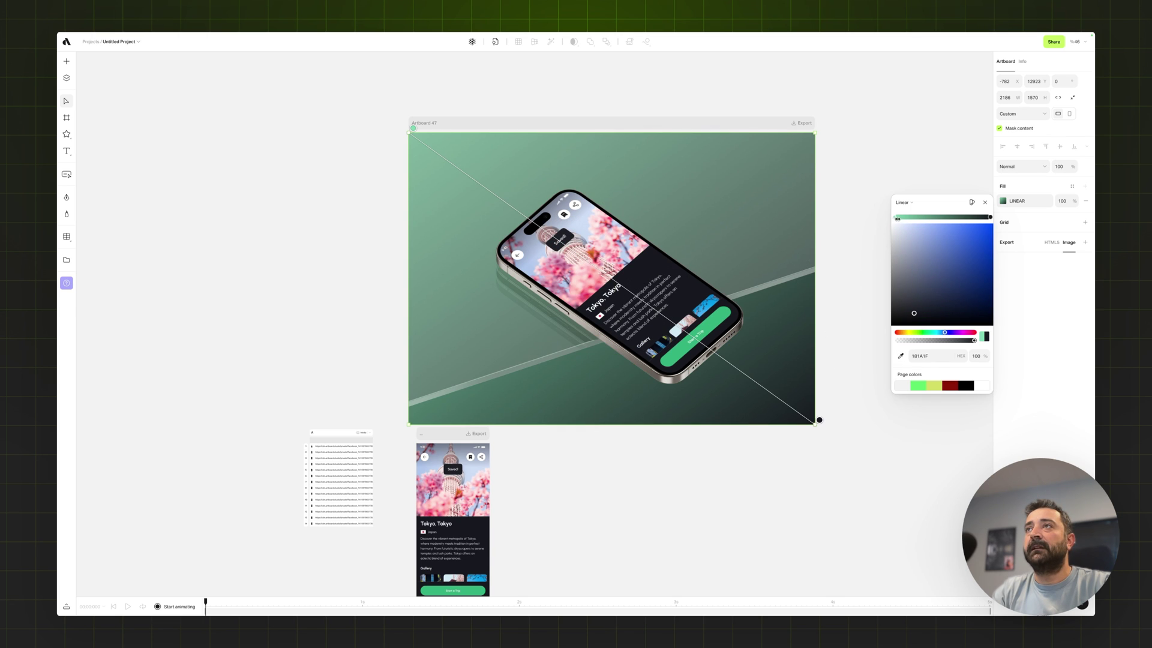
- Rearrange the gradient stops so the fill runs from dark at the upper-left to green at the lower-right
{"action": "left_click", "coordinate": [931, 218]}
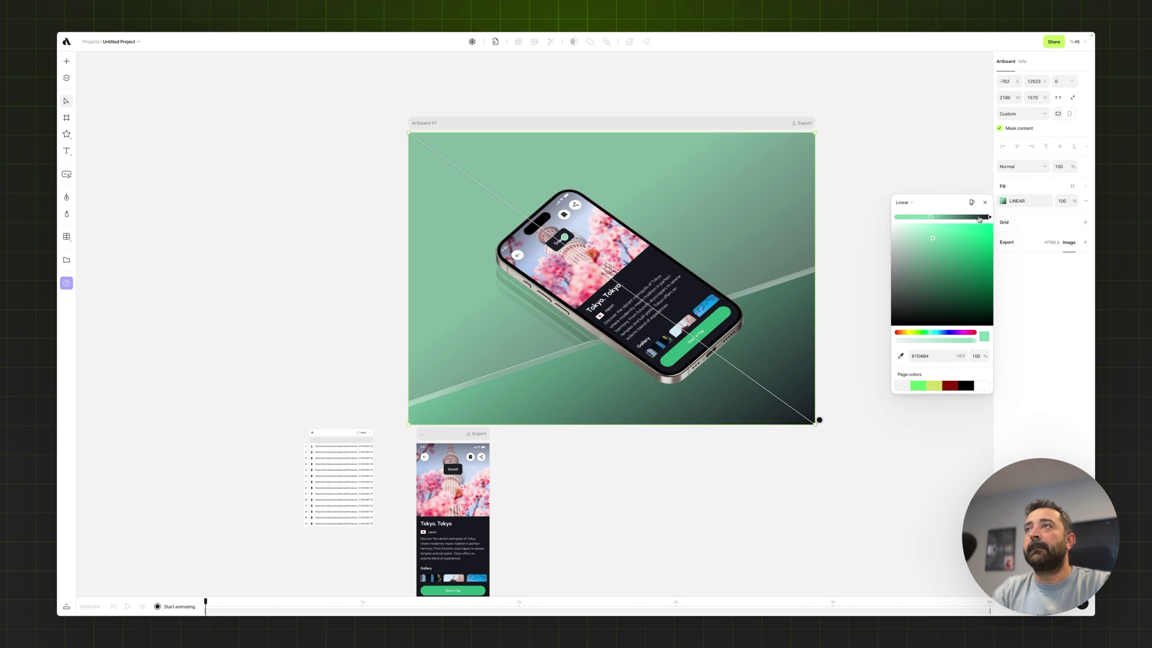
{"action": "mouse_move", "coordinate": [989, 217]}
{"action": "left_mouse_down"}
{"action": "mouse_move", "coordinate": [907, 218]}
{"action": "mouse_move", "coordinate": [990, 218]}
{"action": "mouse_move", "coordinate": [979, 218]}
{"action": "left_mouse_up"}
{"action": "left_click_drag", "start_coordinate": [909, 217], "coordinate": [906, 218]}
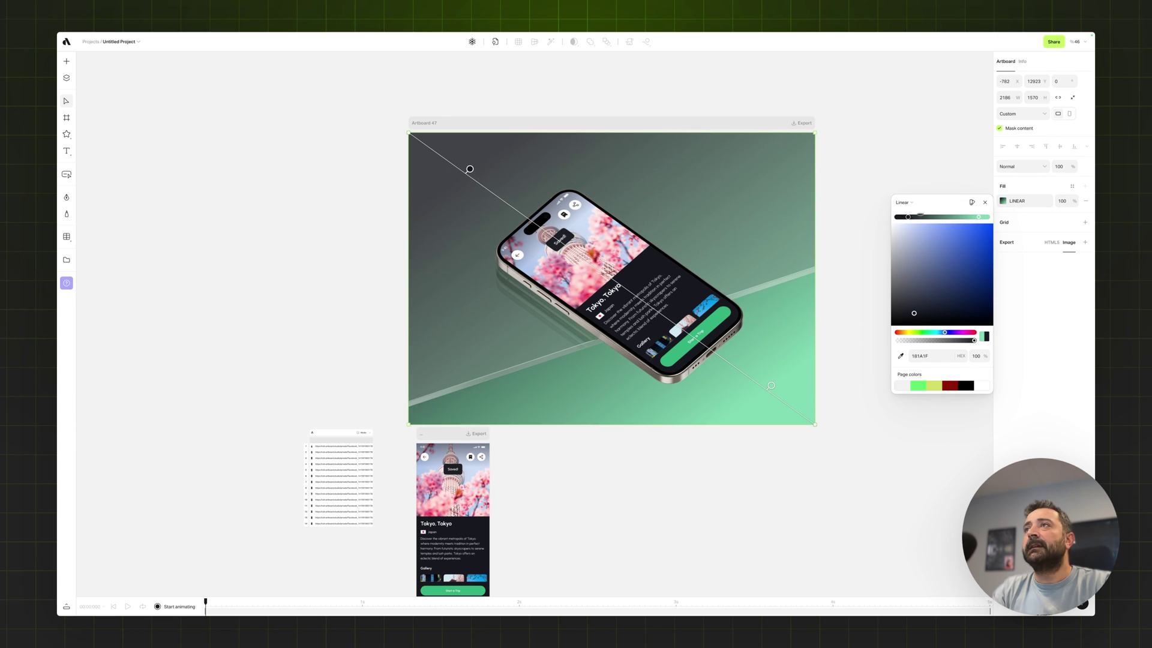
{"action": "left_click", "coordinate": [985, 202]}
{"action": "left_click", "coordinate": [866, 365]}
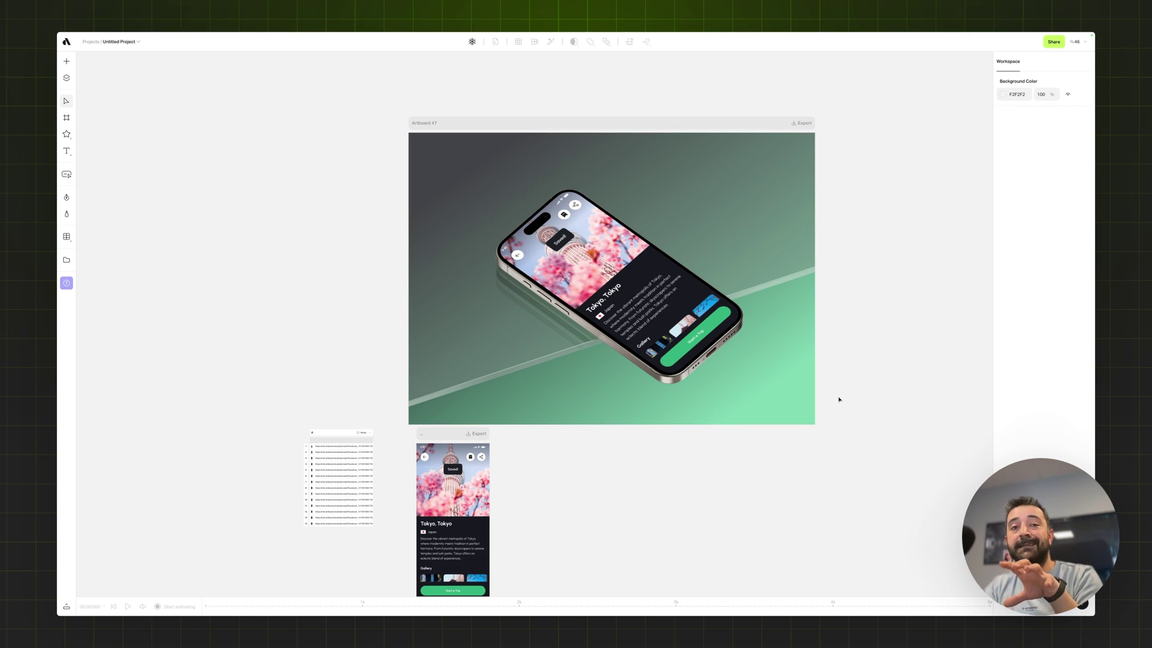
- Sync the artboards from the connected media table to generate the glass scene variations with all dark screens
{"action": "left_click", "coordinate": [349, 489]}
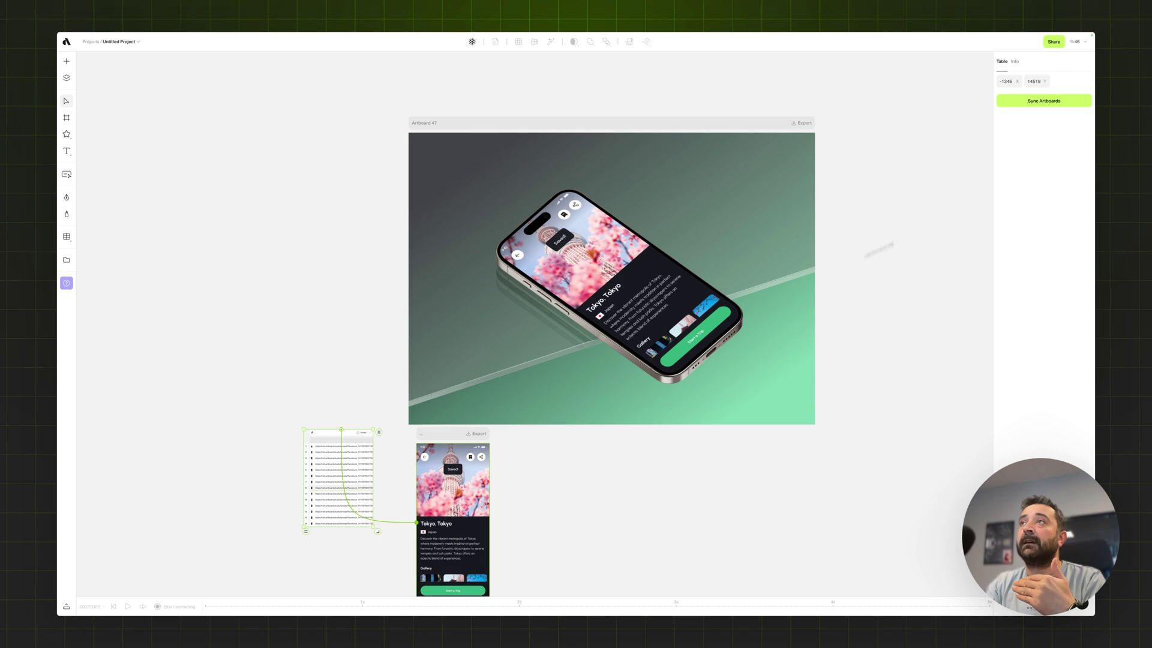
{"action": "left_click", "coordinate": [1068, 103]}
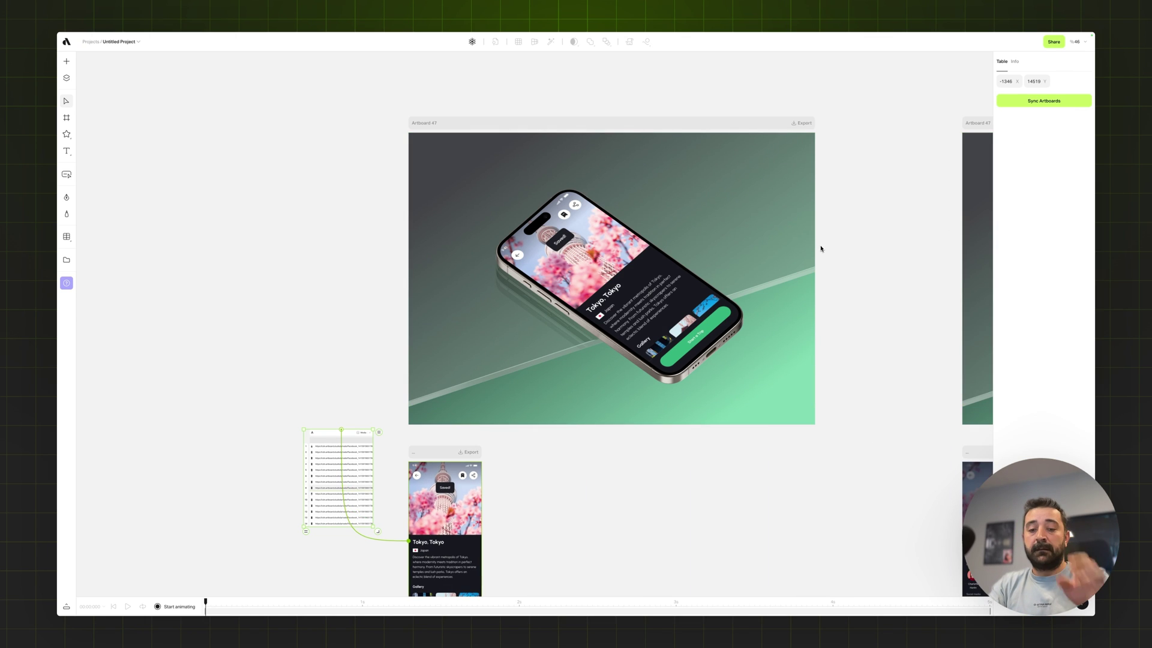
- Look over the generated row of glass scene mockups and compare it with the light phone row above
{"action": "scroll", "coordinate": [823, 249], "scroll_direction": "down", "scroll_amount": 3}
{"action": "scroll", "coordinate": [823, 249], "scroll_direction": "right", "scroll_amount": 10}
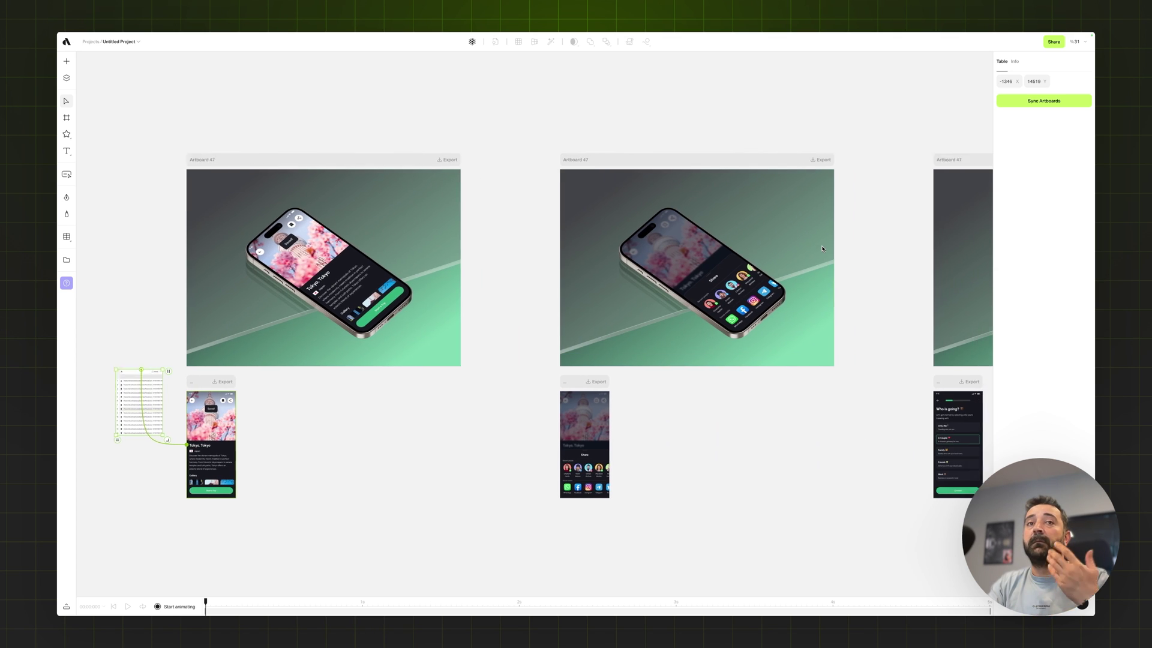
{"action": "scroll", "coordinate": [823, 249], "scroll_direction": "right", "scroll_amount": 6}
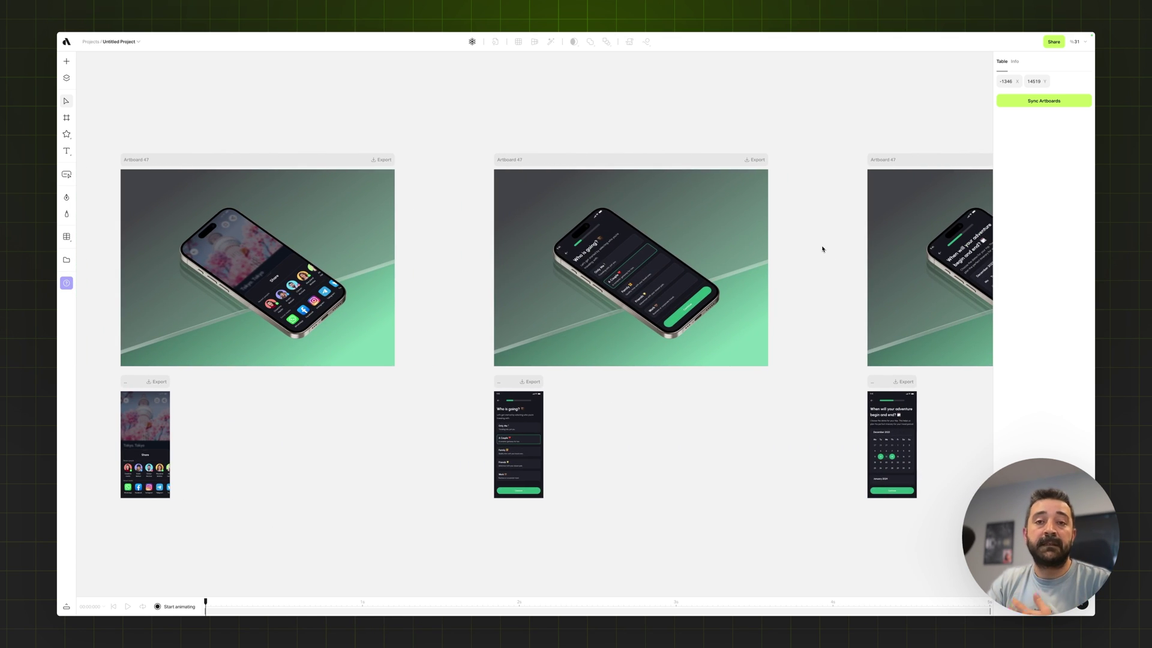
{"action": "scroll", "coordinate": [823, 249], "scroll_direction": "up", "scroll_amount": 3}
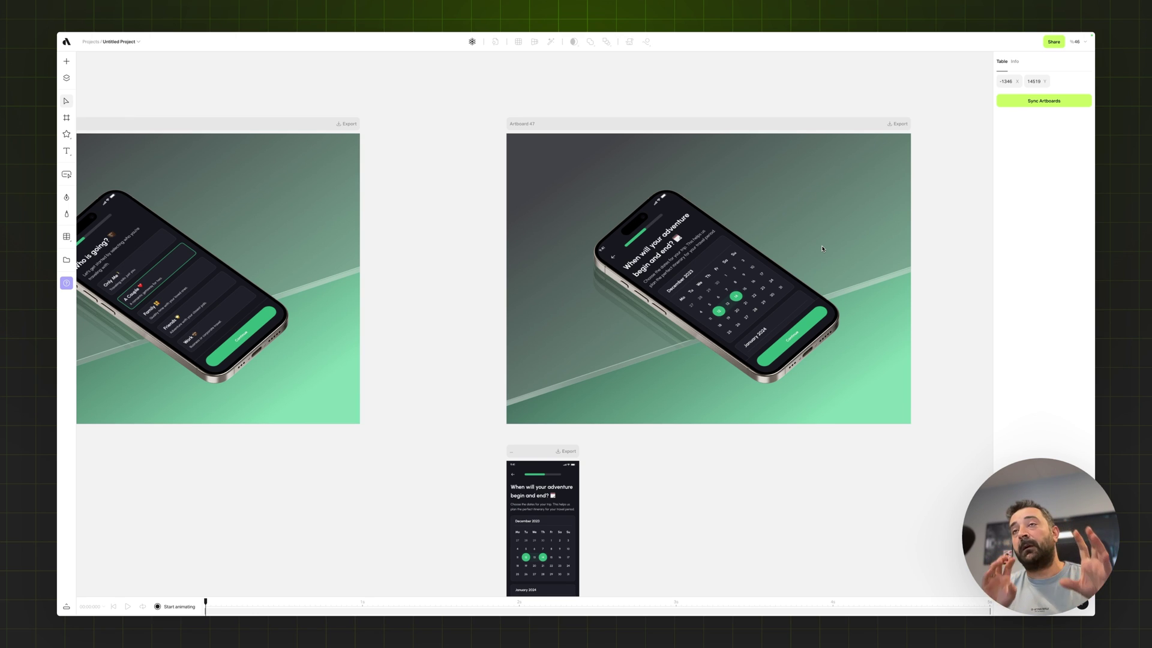
{"action": "scroll", "coordinate": [773, 318], "scroll_direction": "down", "scroll_amount": 6}
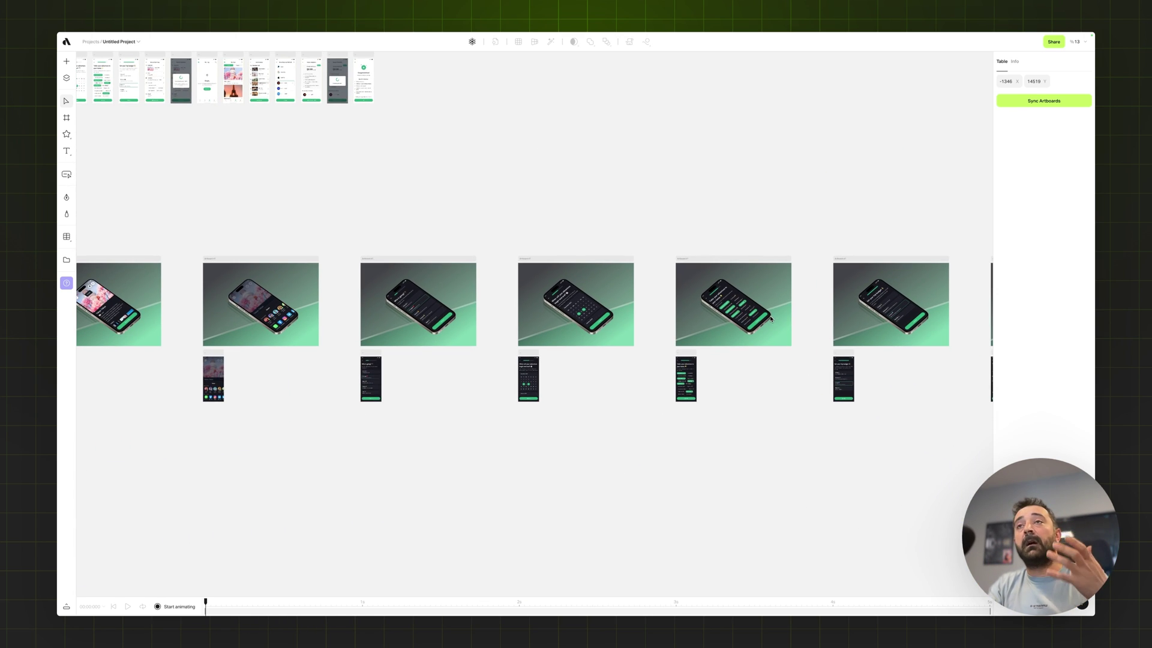
{"action": "scroll", "coordinate": [771, 319], "scroll_direction": "left", "scroll_amount": 3}
{"action": "scroll", "coordinate": [771, 318], "scroll_direction": "up", "scroll_amount": 2}
{"action": "scroll", "coordinate": [771, 319], "scroll_direction": "up", "scroll_amount": 2}
{"action": "scroll", "coordinate": [771, 319], "scroll_direction": "left", "scroll_amount": 2}
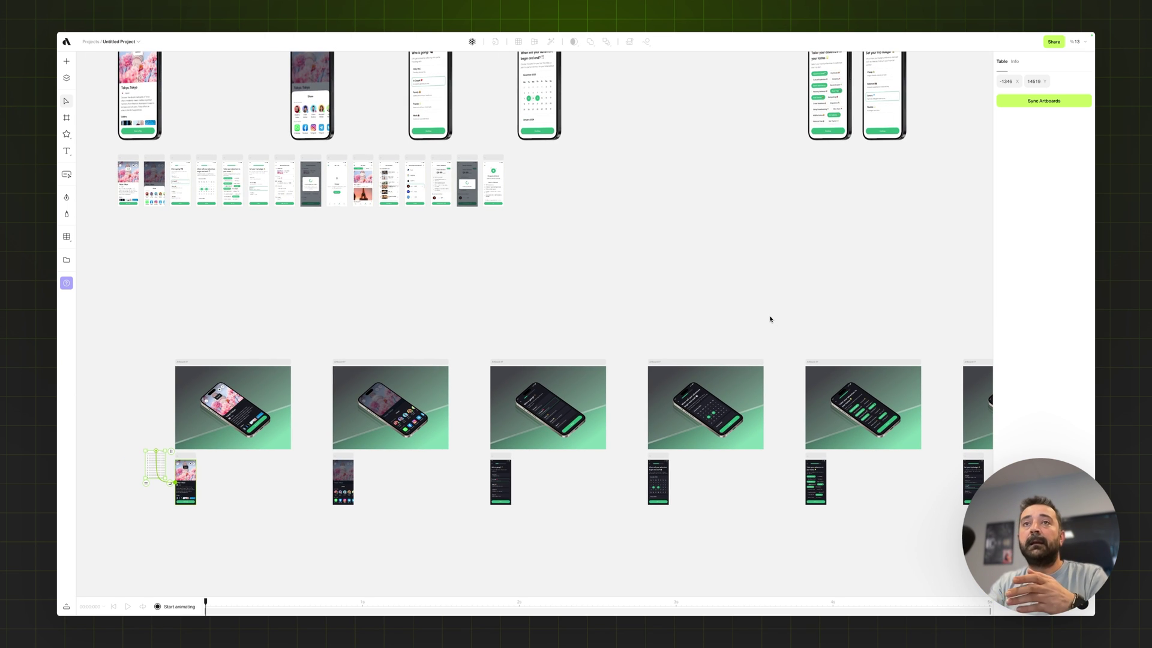
- Switch to the Tripify file in Figma and run Add Mockup Item from the Artboard Studio Mockups plugin
{"action": "mouse_move", "coordinate": [59, 322]}
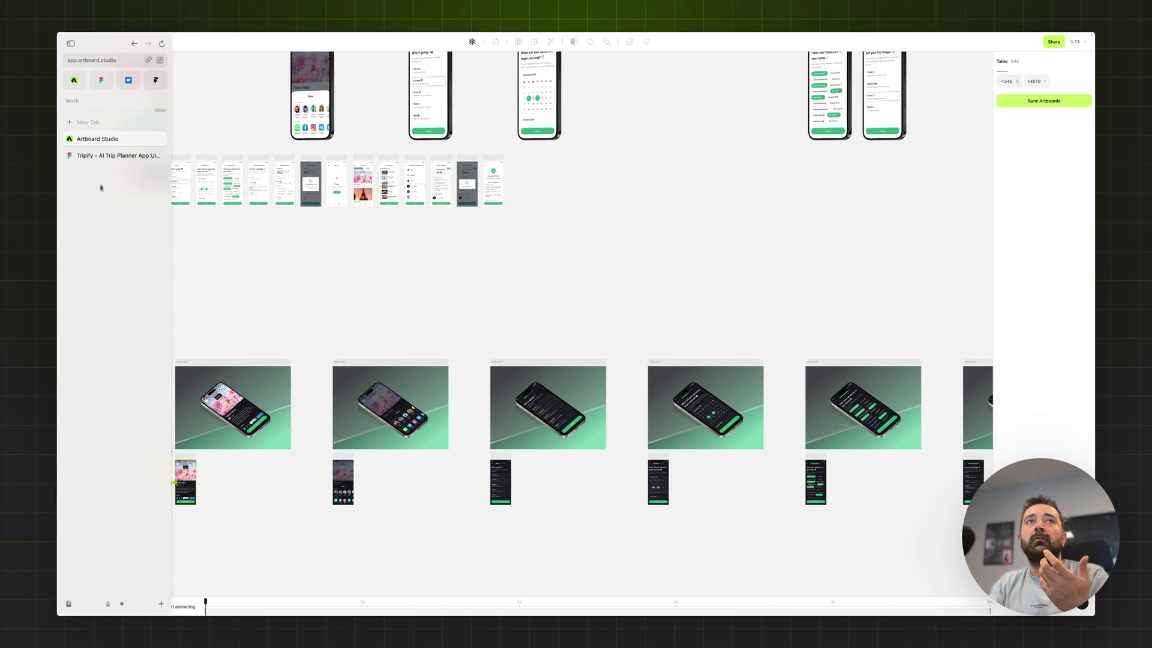
{"action": "left_click", "coordinate": [105, 157]}
{"action": "right_click", "coordinate": [727, 363]}
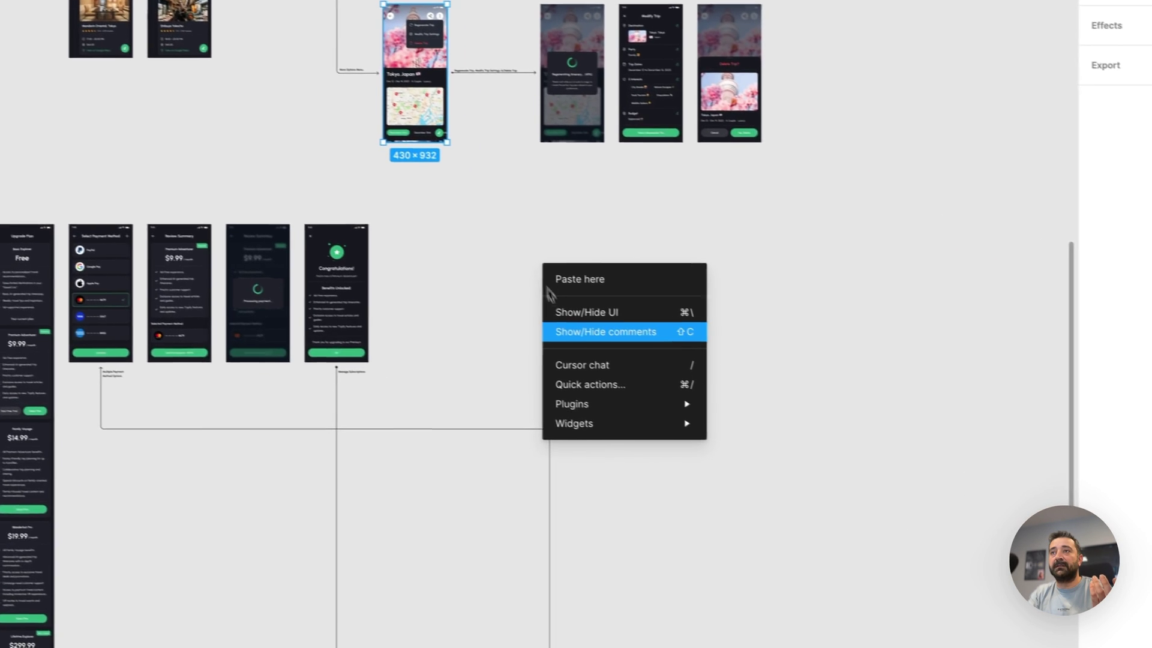
{"action": "mouse_move", "coordinate": [624, 403]}
{"action": "mouse_move", "coordinate": [795, 428]}
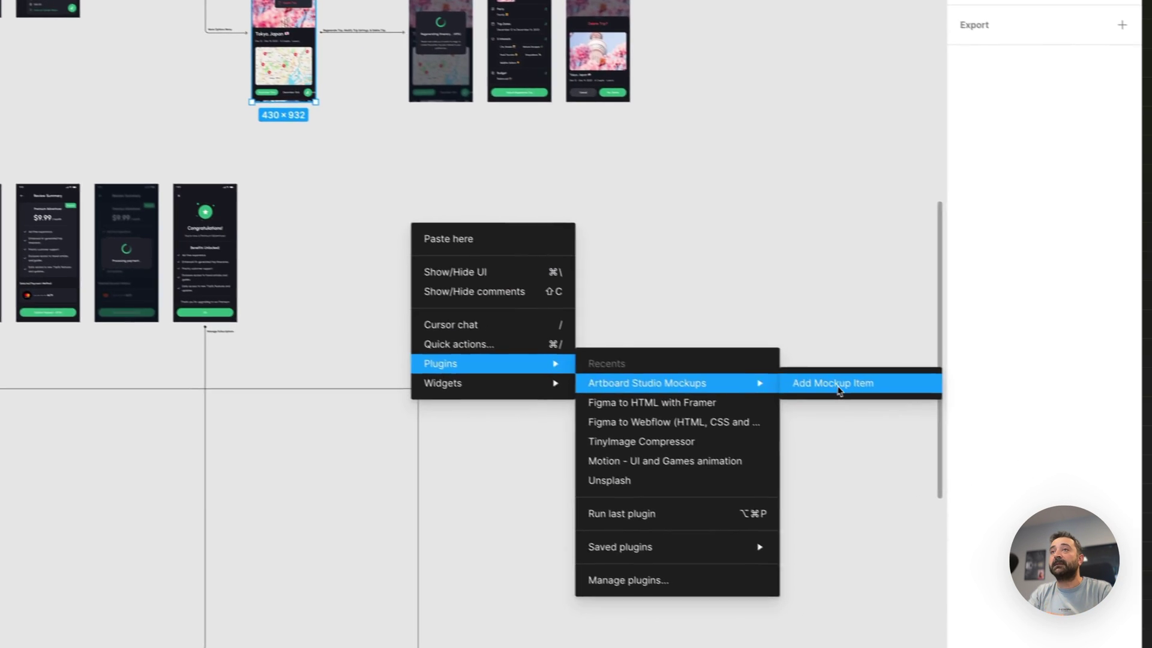
{"action": "left_click", "coordinate": [943, 418]}
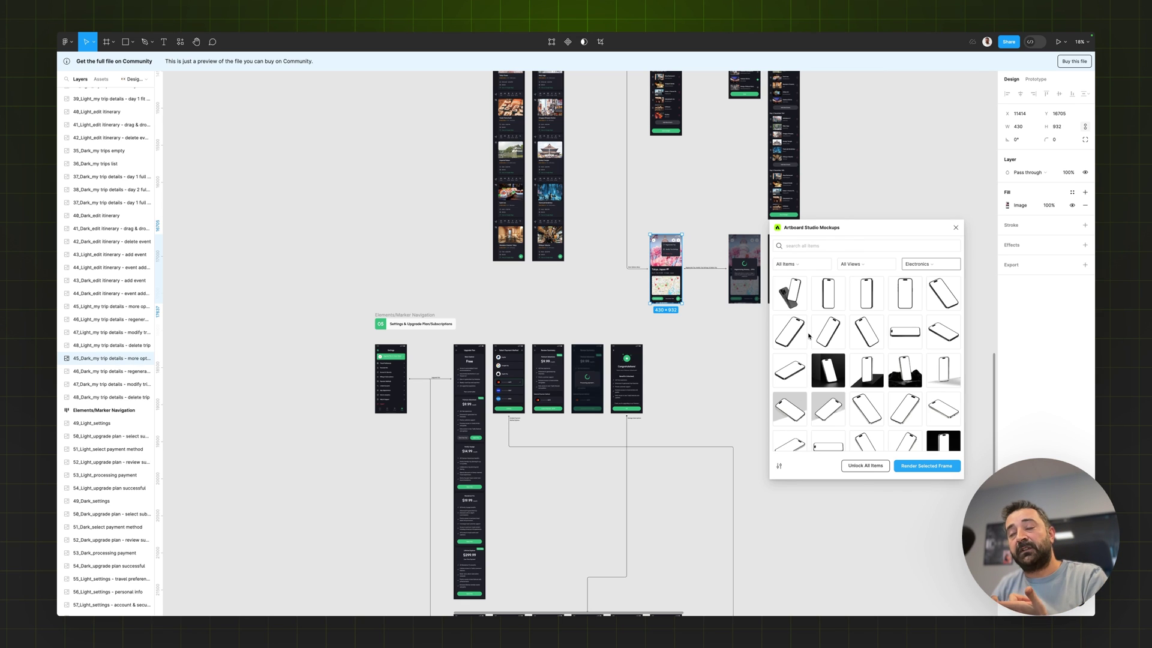
- Add the iPhone 15 Pro Black Titanium Portrait Left mockup and move the phone and its blank frame apart into empty space
{"action": "scroll", "coordinate": [690, 339], "scroll_direction": "right", "scroll_amount": 5}
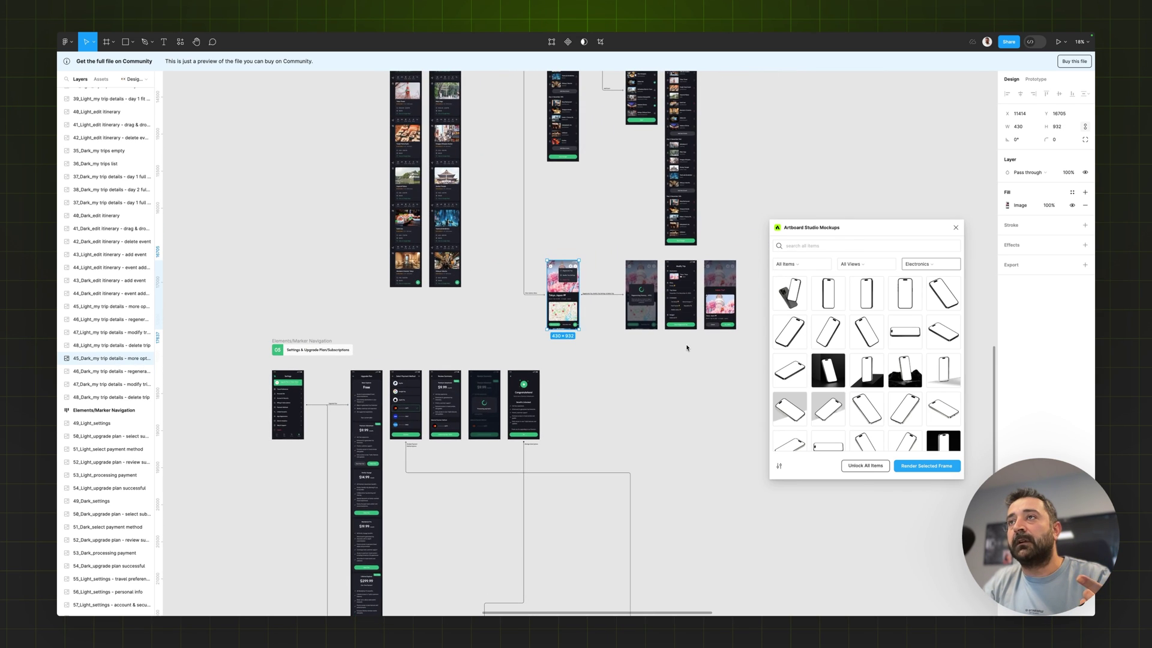
{"action": "left_click", "coordinate": [827, 292]}
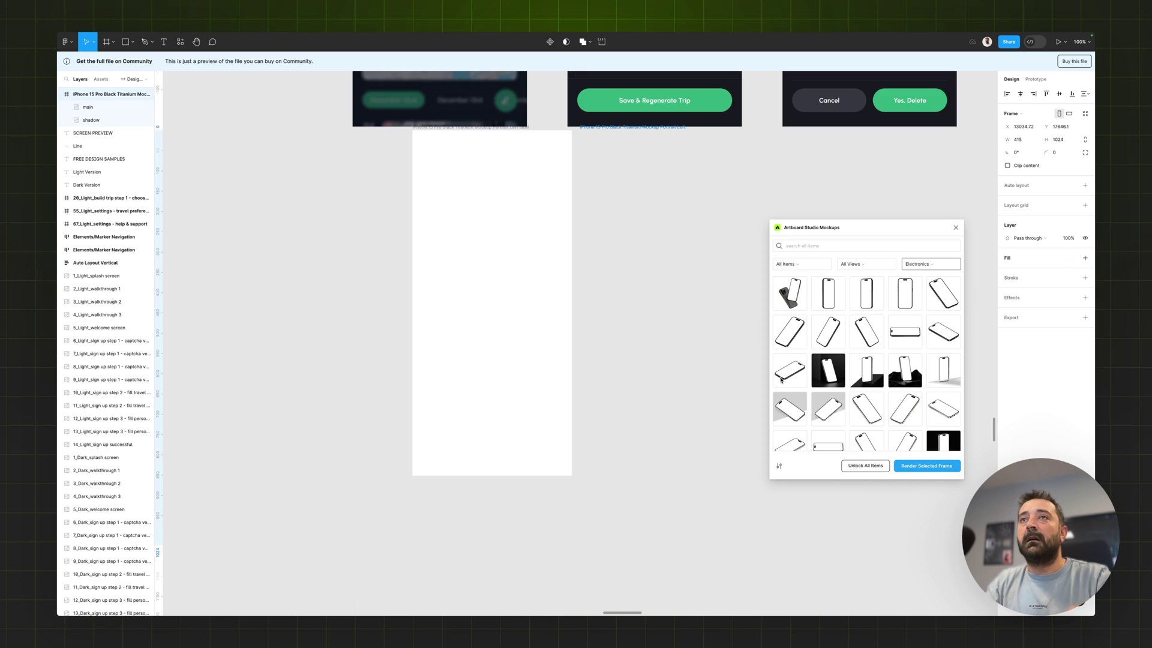
{"action": "scroll", "coordinate": [763, 381], "scroll_direction": "down", "scroll_amount": 4}
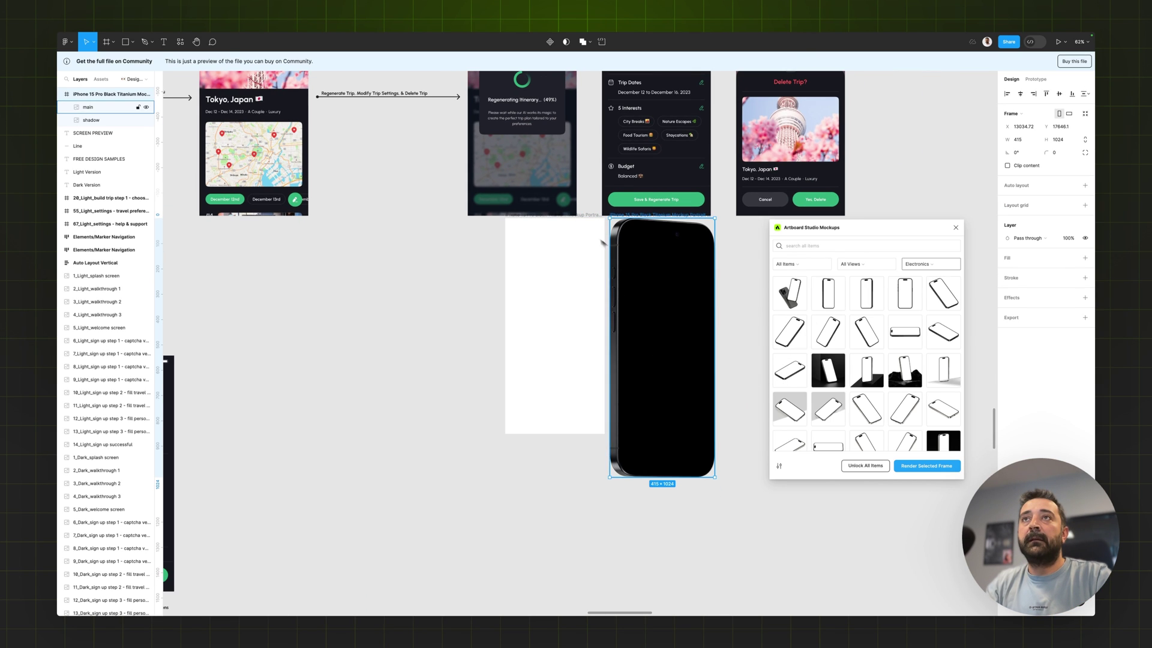
{"action": "left_click_drag", "start_coordinate": [638, 274], "coordinate": [669, 428]}
{"action": "left_click_drag", "start_coordinate": [550, 250], "coordinate": [473, 387]}
- Place the dark Tokyo, Japan trip details screen with the options menu inside the mockup's blank frame and fit it
{"action": "scroll", "coordinate": [514, 331], "scroll_direction": "down", "scroll_amount": 4}
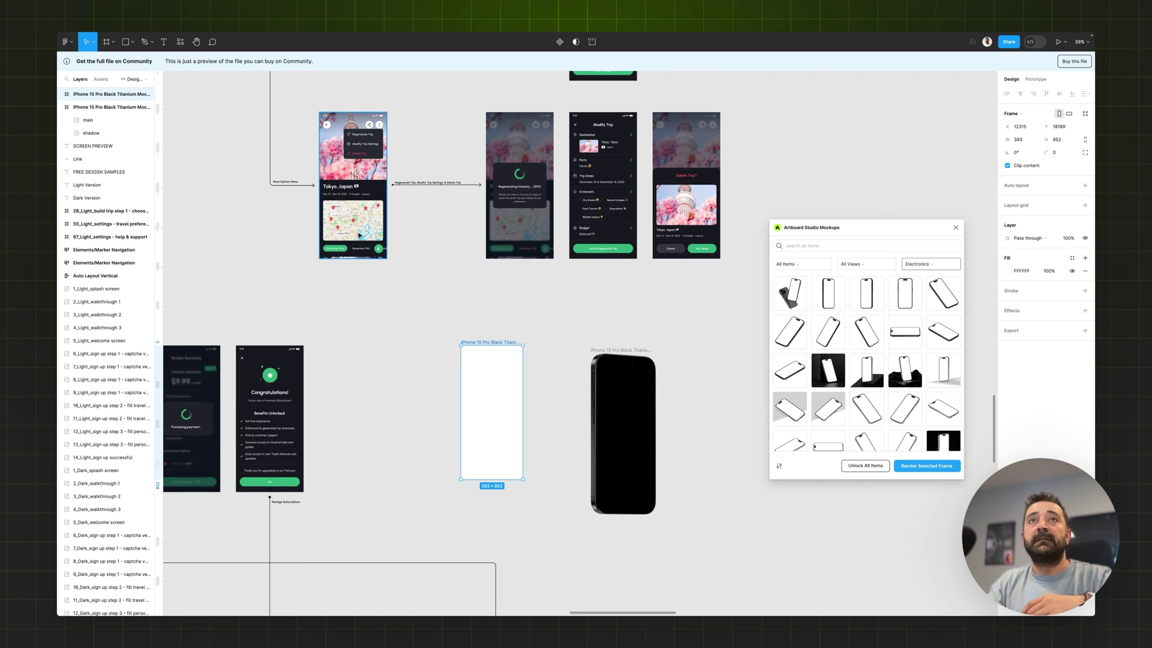
{"action": "left_click_drag", "start_coordinate": [361, 218], "coordinate": [501, 429]}
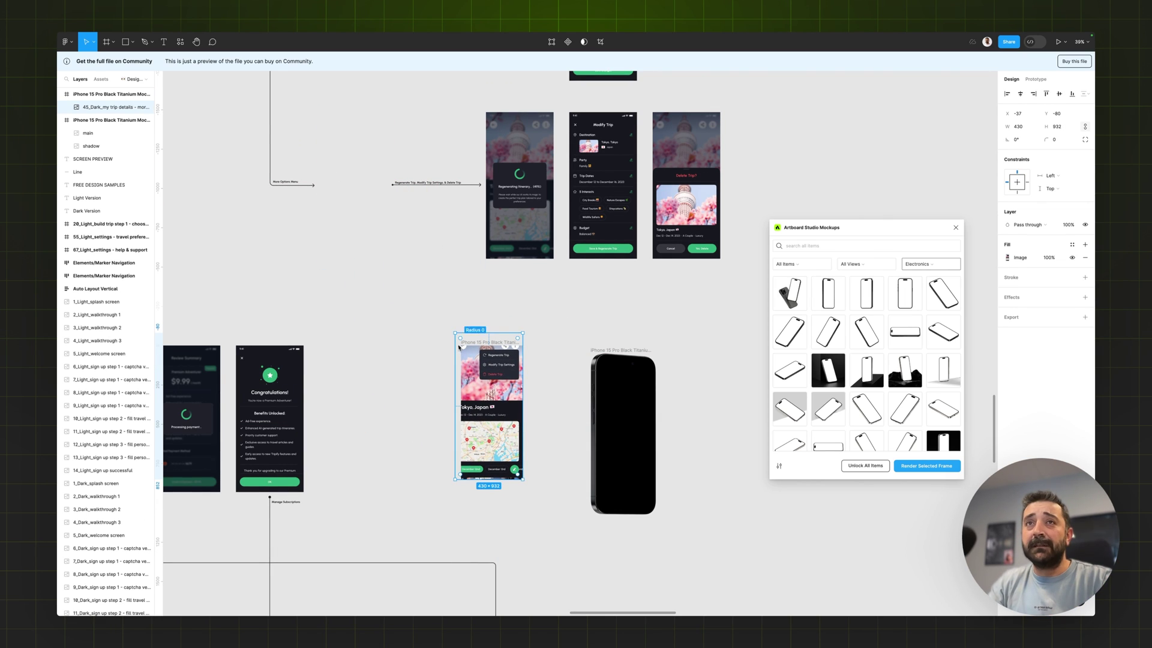
{"action": "left_click_drag", "start_coordinate": [454, 333], "coordinate": [515, 330]}
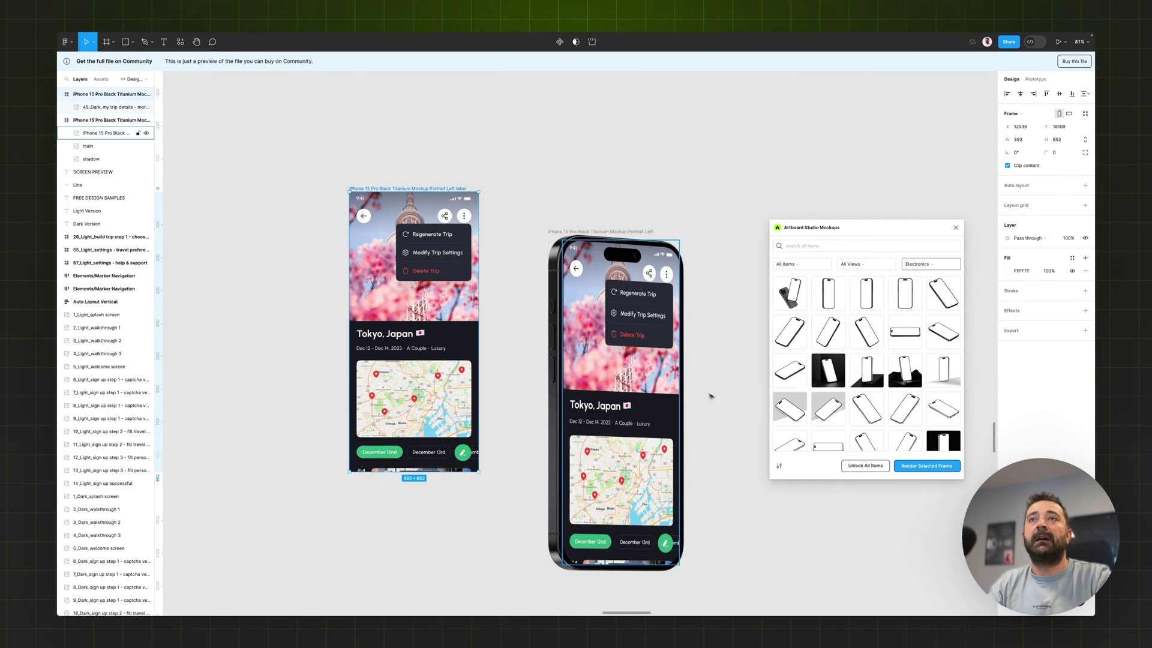
- Try to pull the screen image and main layers out of the rendered phone mockup, and undo the moves
{"action": "left_click", "coordinate": [108, 133]}
{"action": "left_click", "coordinate": [99, 147]}
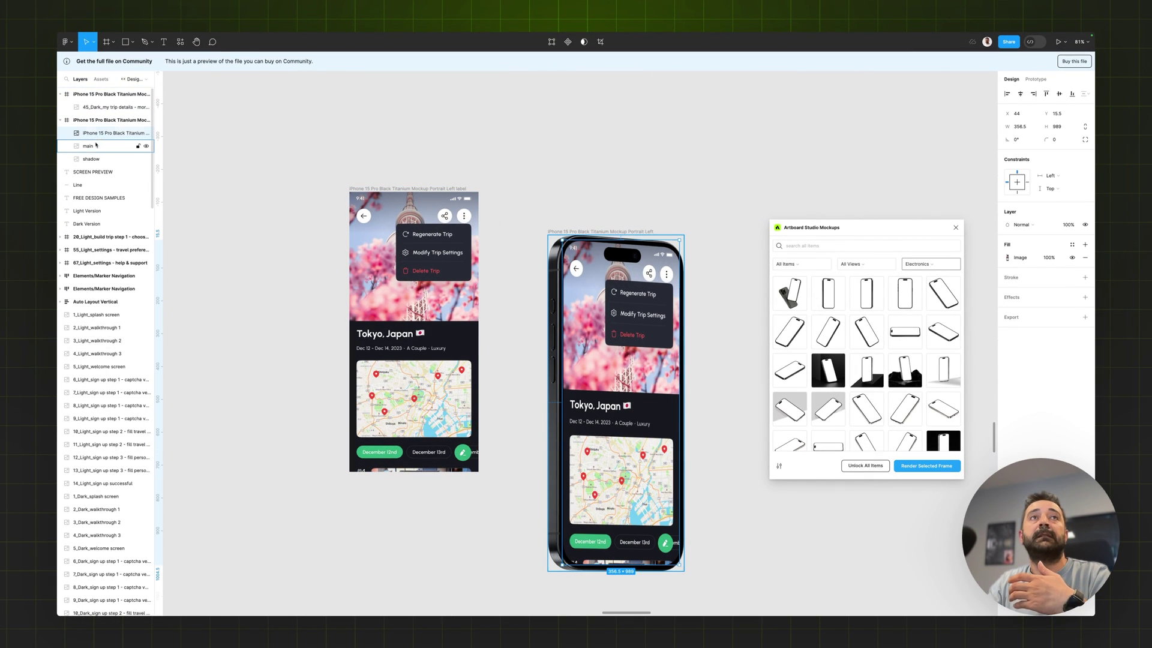
{"action": "left_click_drag", "start_coordinate": [595, 270], "coordinate": [665, 210]}
{"action": "left_click_drag", "start_coordinate": [588, 312], "coordinate": [545, 369]}
{"action": "key", "text": "ctrl+z"}
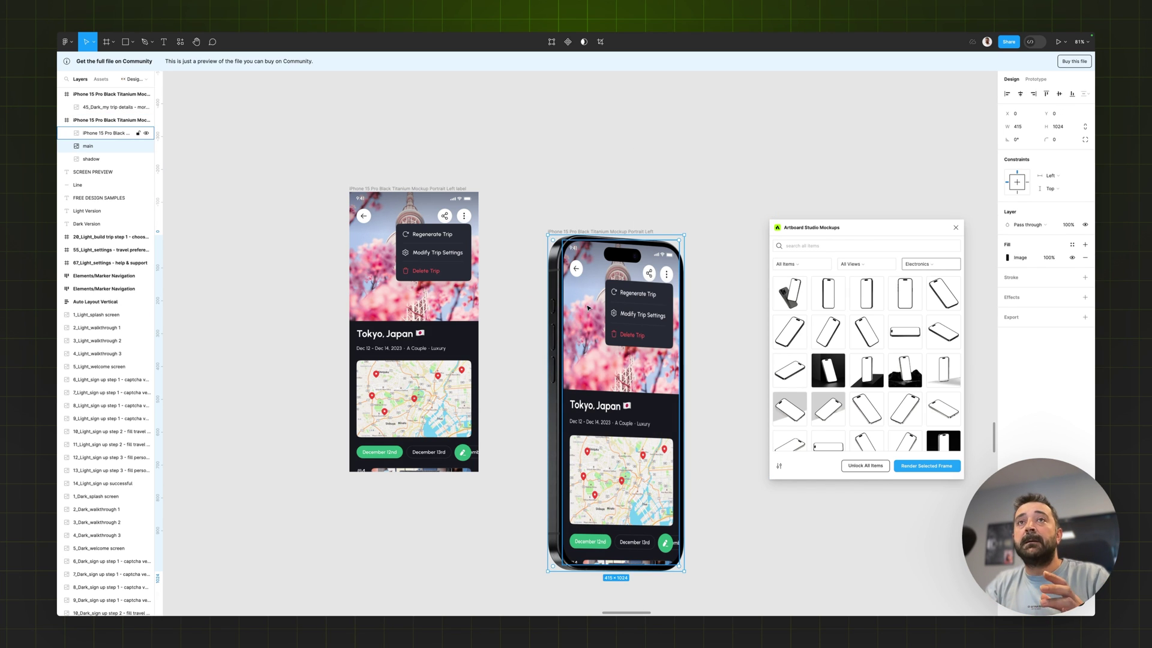
{"action": "key", "text": "ctrl+z"}
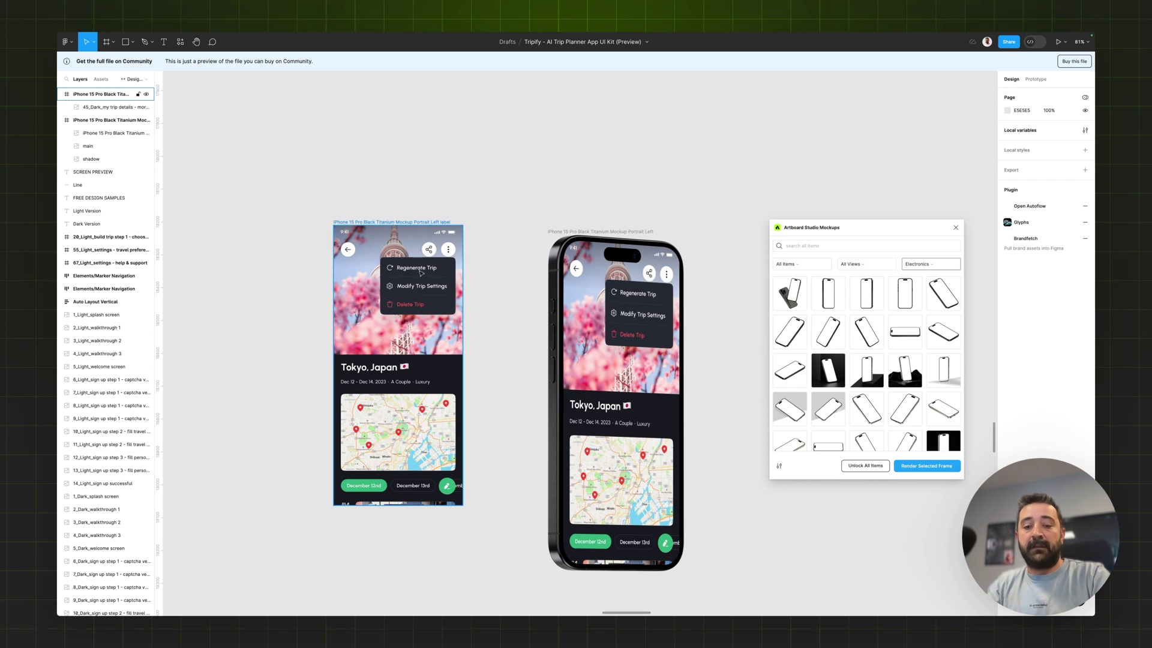
- Shift the Tokyo, Japan screen off-centre inside the mockup's label frame and render that frame onto the phone again
{"action": "left_click", "coordinate": [446, 250]}
{"action": "left_click_drag", "start_coordinate": [446, 250], "coordinate": [399, 328]}
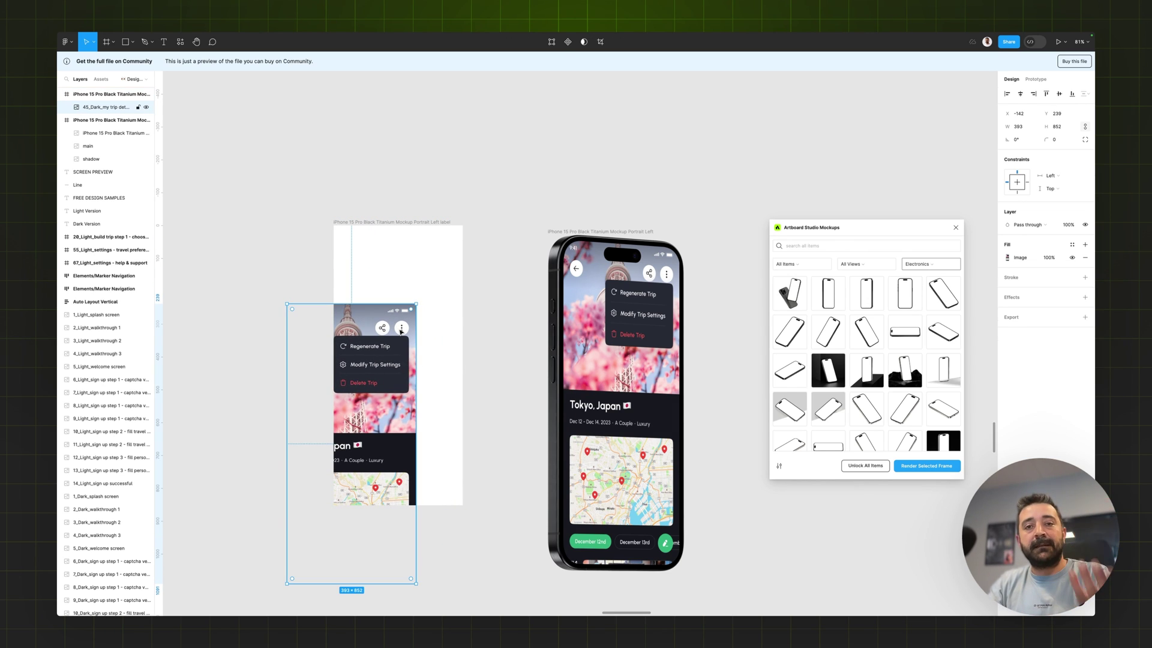
{"action": "left_click", "coordinate": [403, 222]}
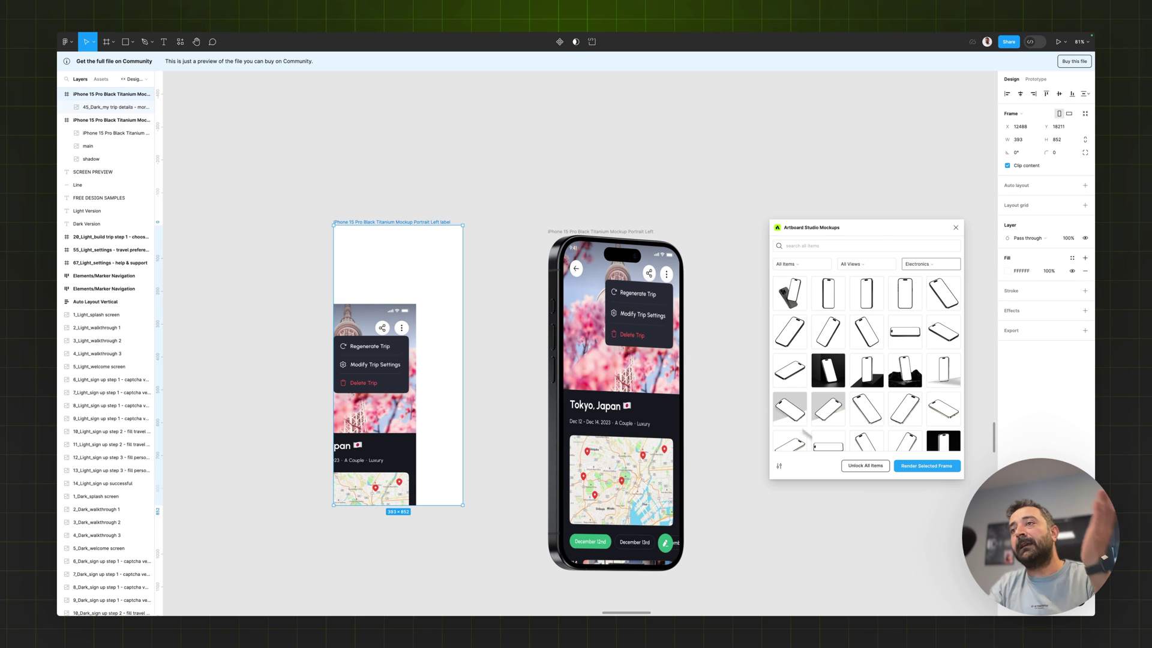
{"action": "left_click", "coordinate": [905, 473]}
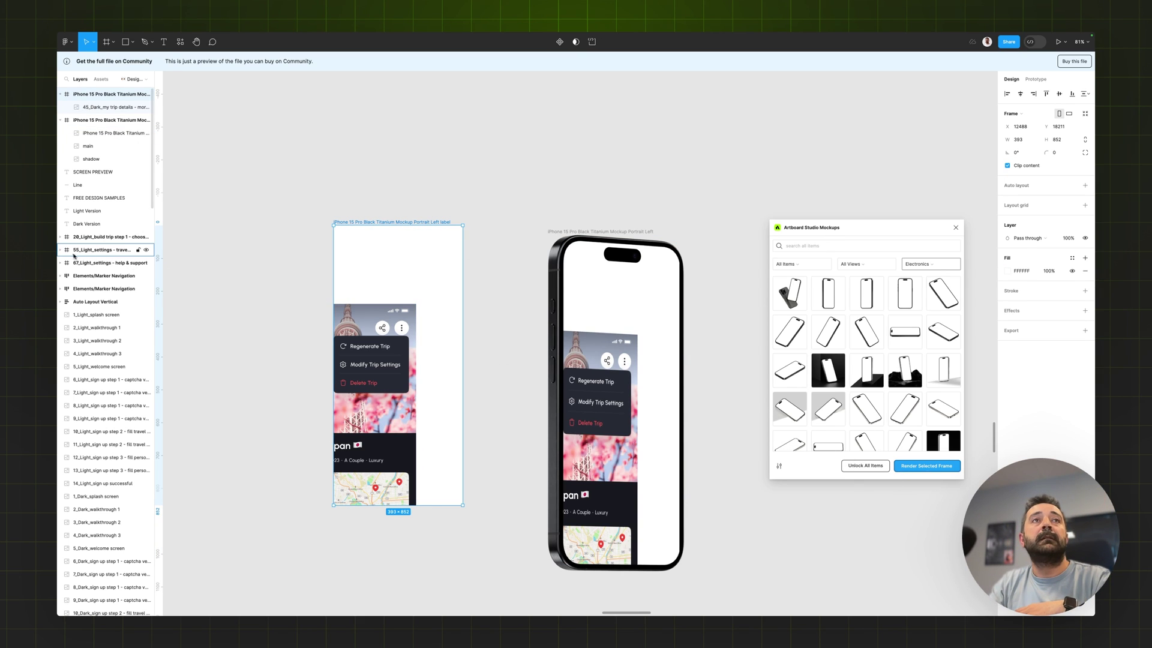
- Switch to Artboard Studio, shift the dark "Who is going?" screen off-centre in its mockup artboard and add a green fill to the artboard
{"action": "mouse_move", "coordinate": [51, 254]}
{"action": "left_click", "coordinate": [98, 138]}
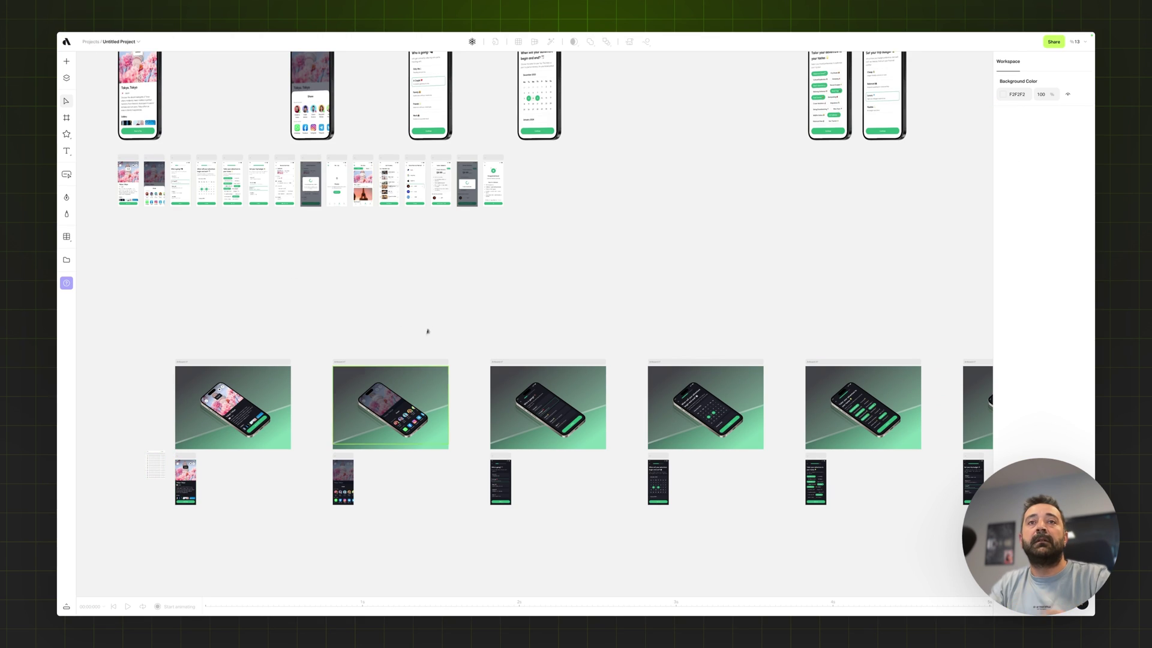
{"action": "scroll", "coordinate": [518, 487], "scroll_direction": "up", "scroll_amount": 10}
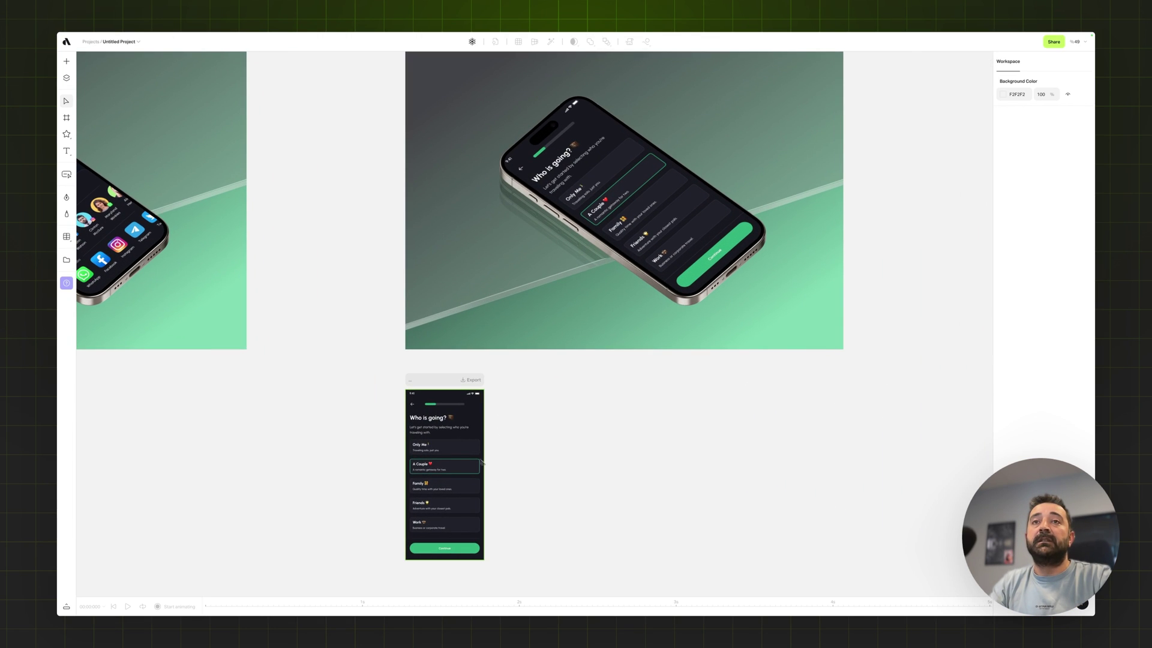
{"action": "left_click_drag", "start_coordinate": [456, 436], "coordinate": [443, 451]}
{"action": "left_click", "coordinate": [444, 382]}
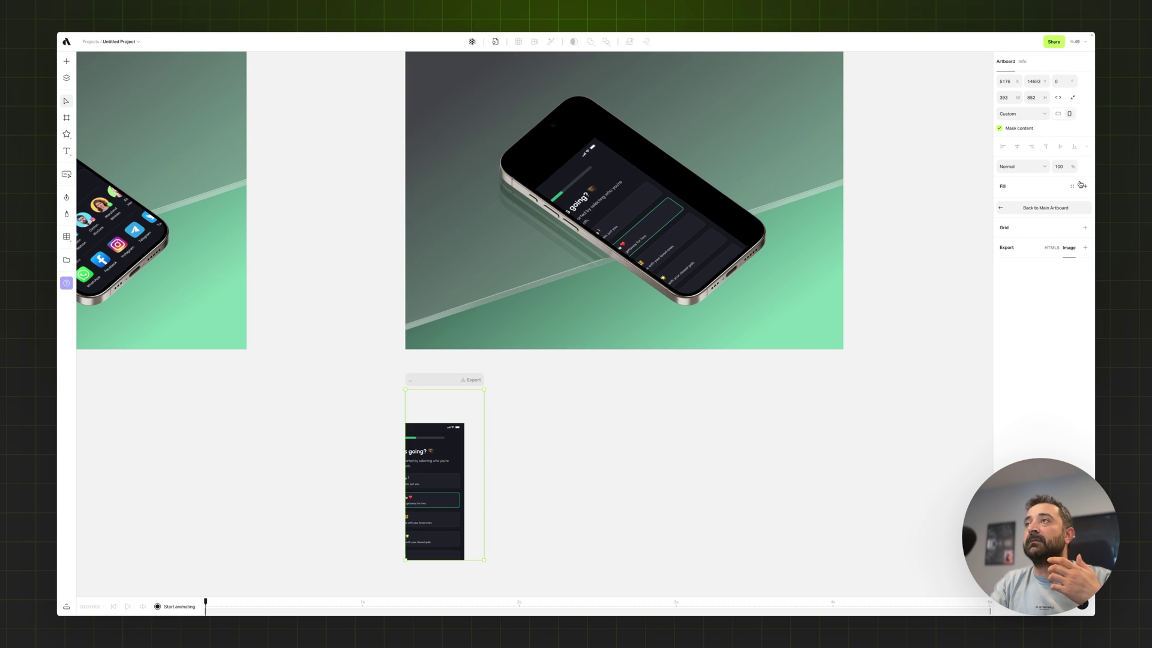
{"action": "left_click", "coordinate": [1084, 186]}
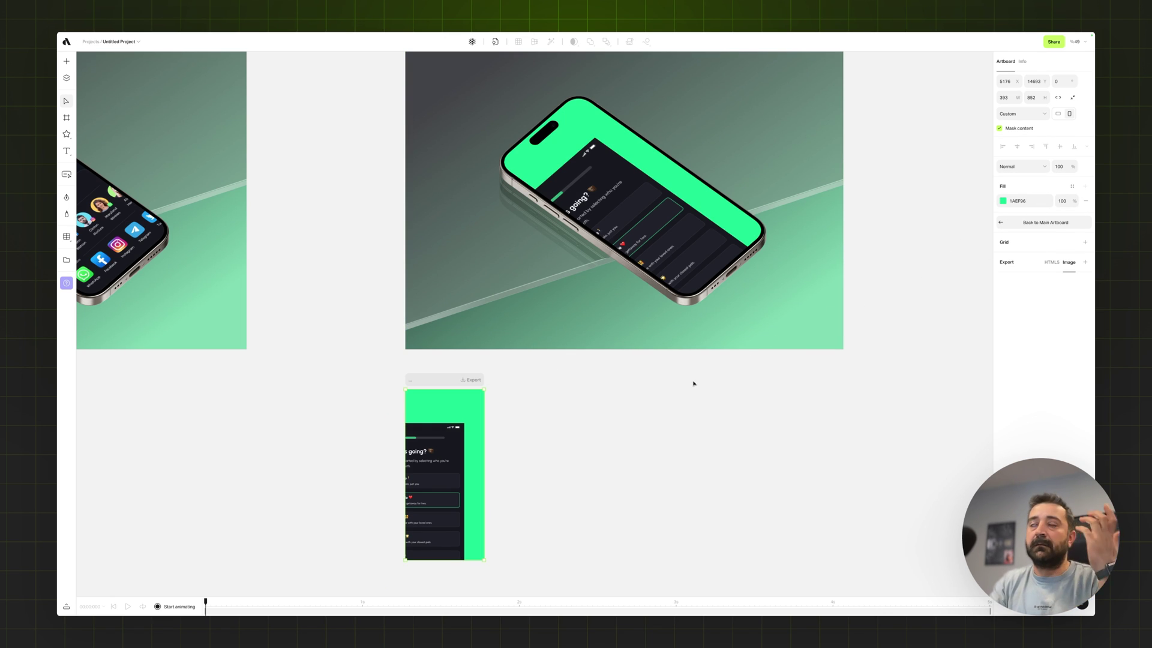
- Reposition the "Who is going?" image and centre it horizontally and vertically in its artboard
{"action": "left_click_drag", "start_coordinate": [439, 460], "coordinate": [443, 436]}
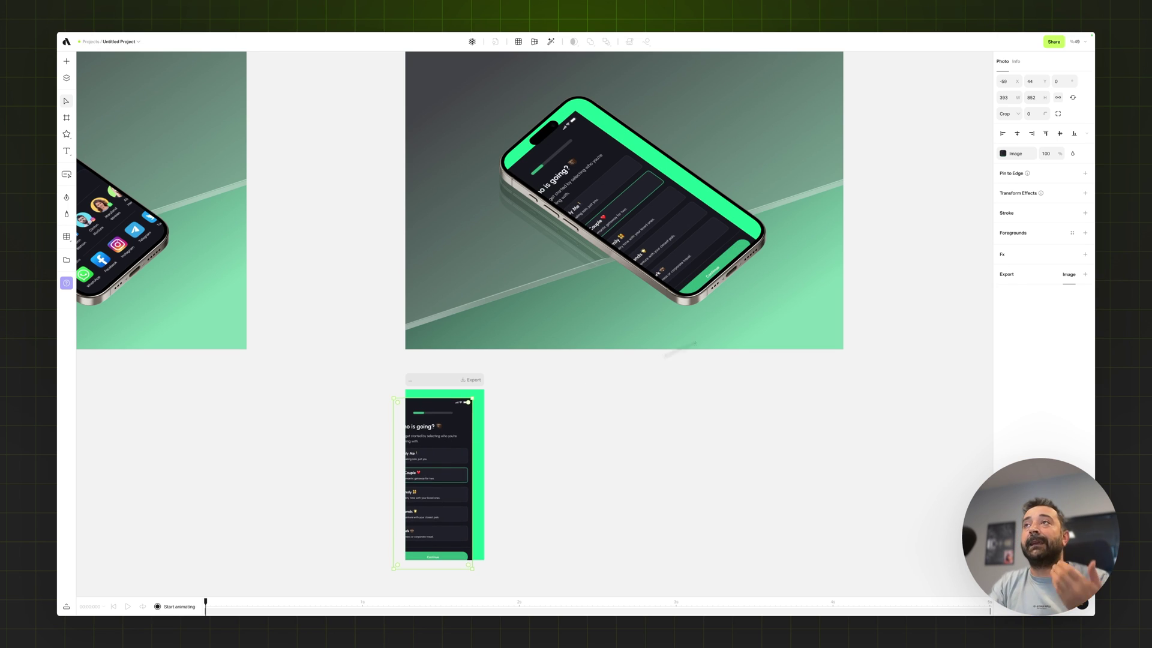
{"action": "left_click", "coordinate": [1017, 134]}
{"action": "left_click", "coordinate": [1060, 133]}
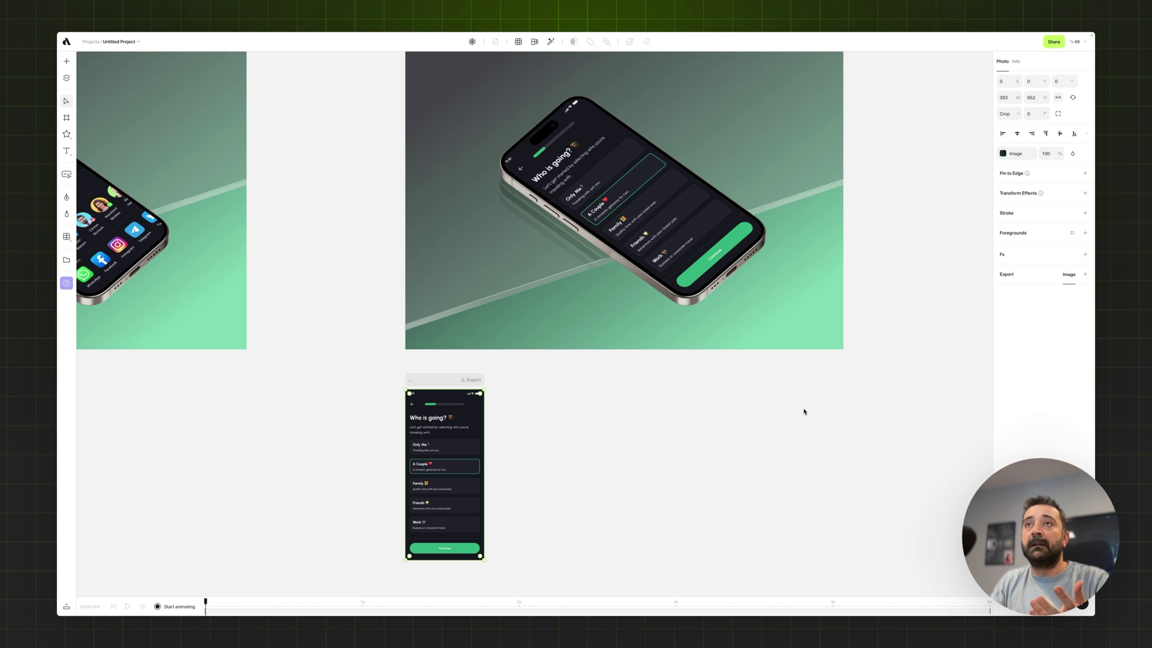
- Draw a new artboard around the My Trips phone in the third row of light mockups and set its size to Instagram Story
{"action": "scroll", "coordinate": [734, 429], "scroll_direction": "up", "scroll_amount": 3}
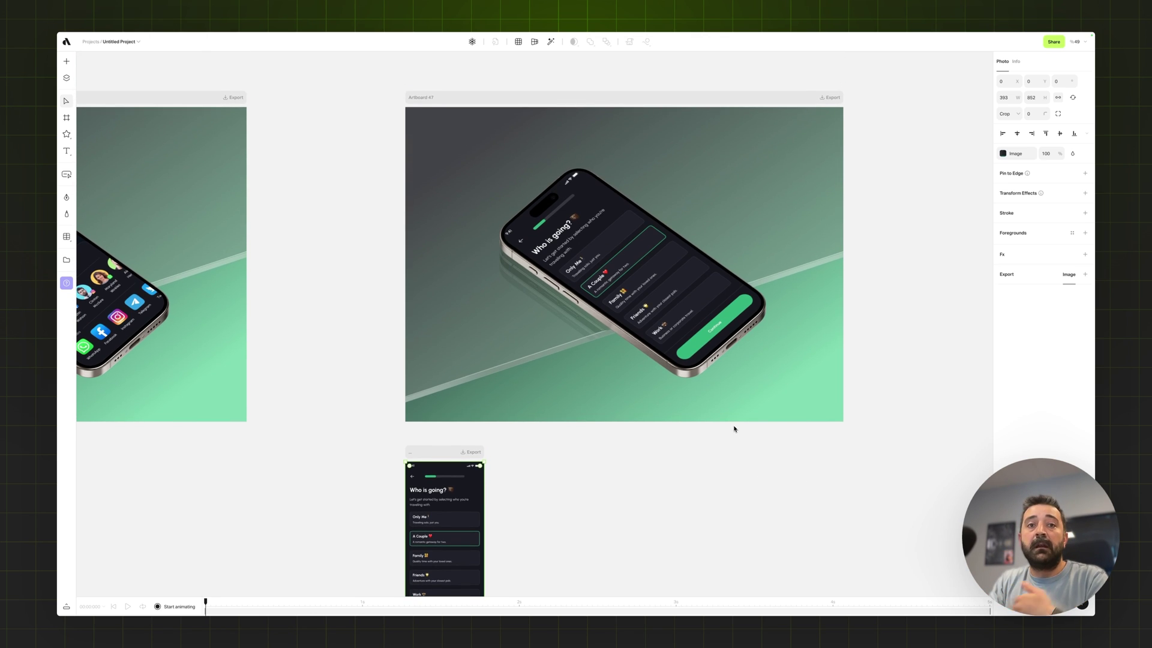
{"action": "scroll", "coordinate": [734, 429], "scroll_direction": "up", "scroll_amount": 10}
{"action": "scroll", "coordinate": [684, 415], "scroll_direction": "down", "scroll_amount": 6}
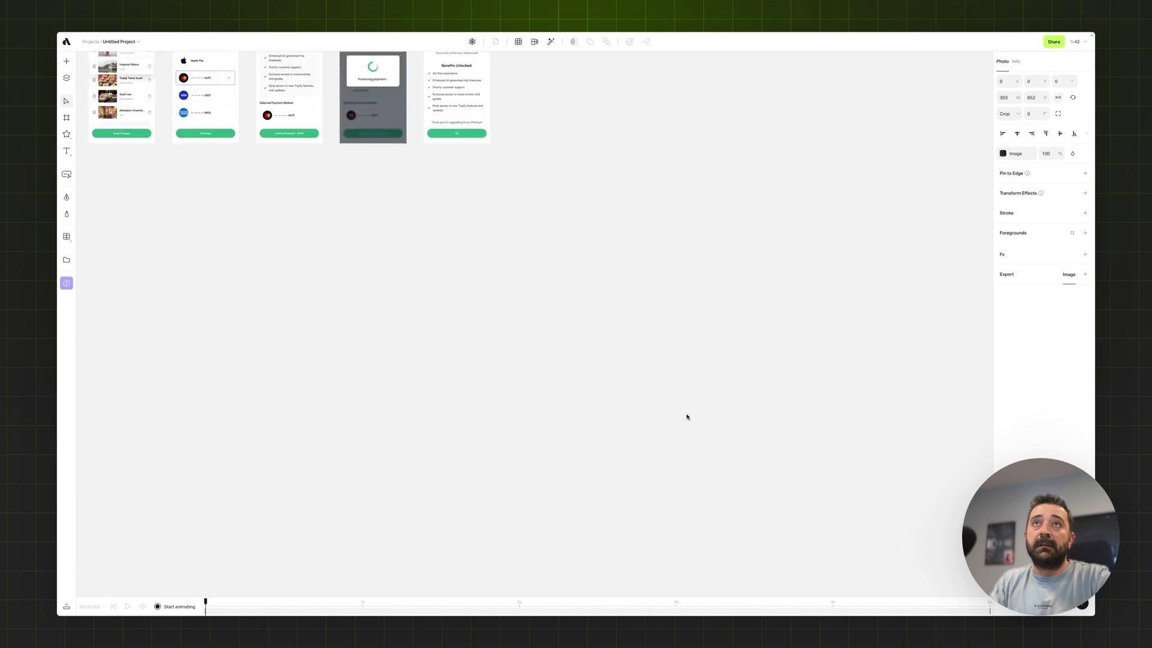
{"action": "scroll", "coordinate": [683, 416], "scroll_direction": "up", "scroll_amount": 3}
{"action": "scroll", "coordinate": [683, 416], "scroll_direction": "down", "scroll_amount": 3}
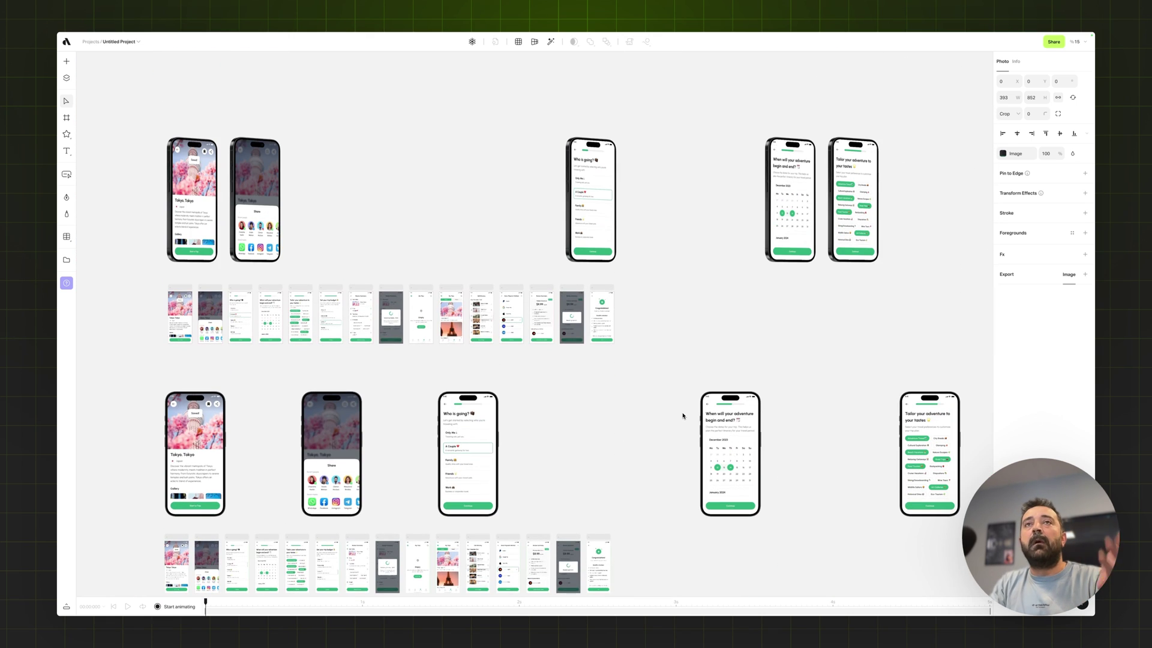
{"action": "scroll", "coordinate": [683, 415], "scroll_direction": "down", "scroll_amount": 5}
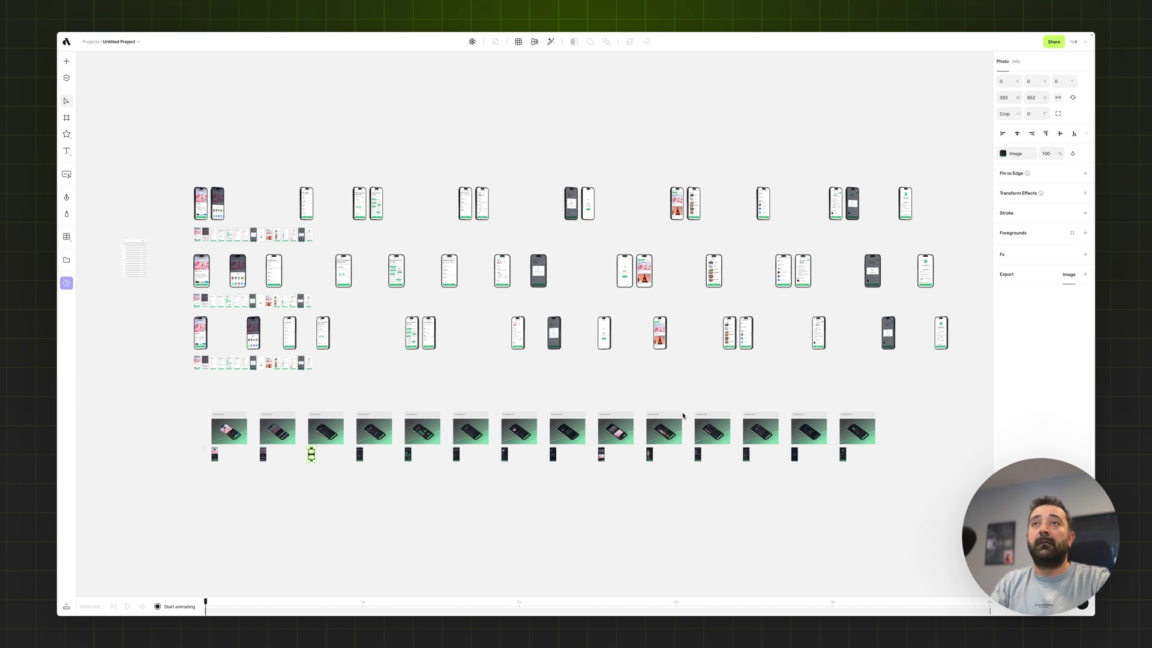
{"action": "scroll", "coordinate": [672, 333], "scroll_direction": "up", "scroll_amount": 8}
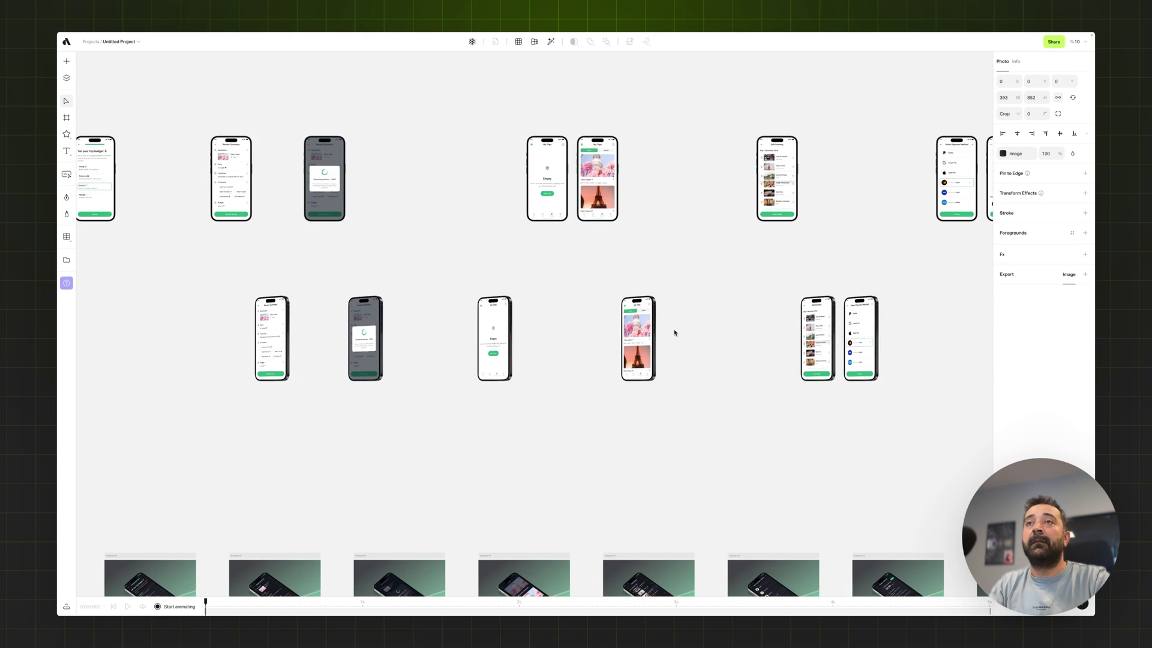
{"action": "key", "text": "a"}
{"action": "left_click_drag", "start_coordinate": [351, 150], "coordinate": [843, 540]}
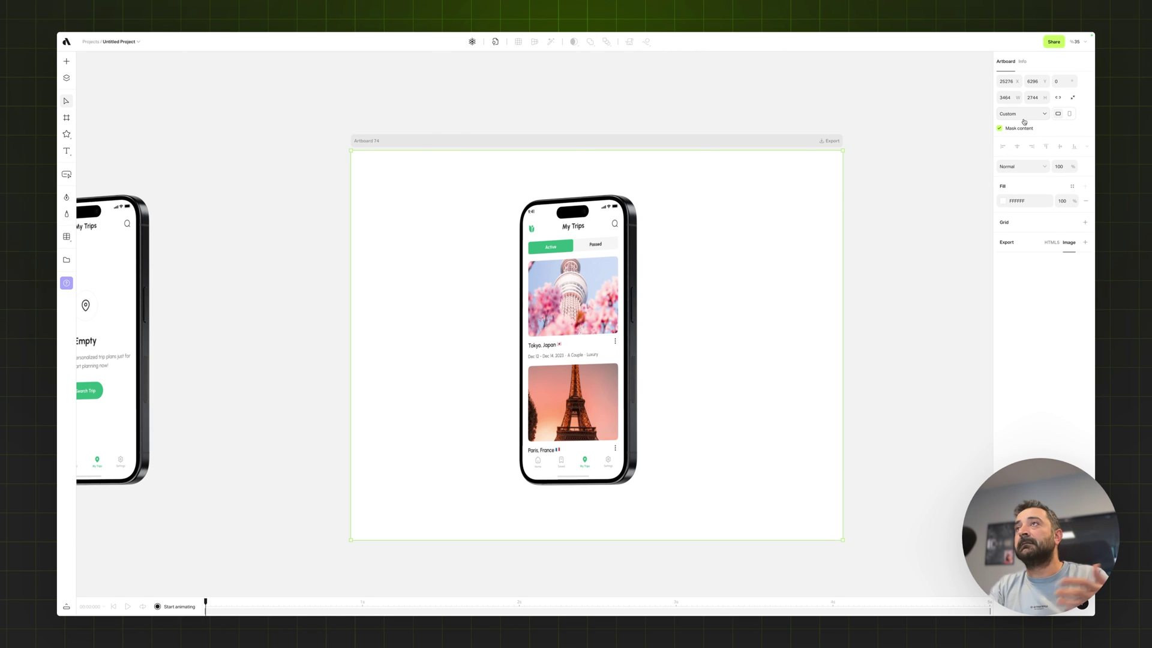
{"action": "left_click", "coordinate": [1026, 118]}
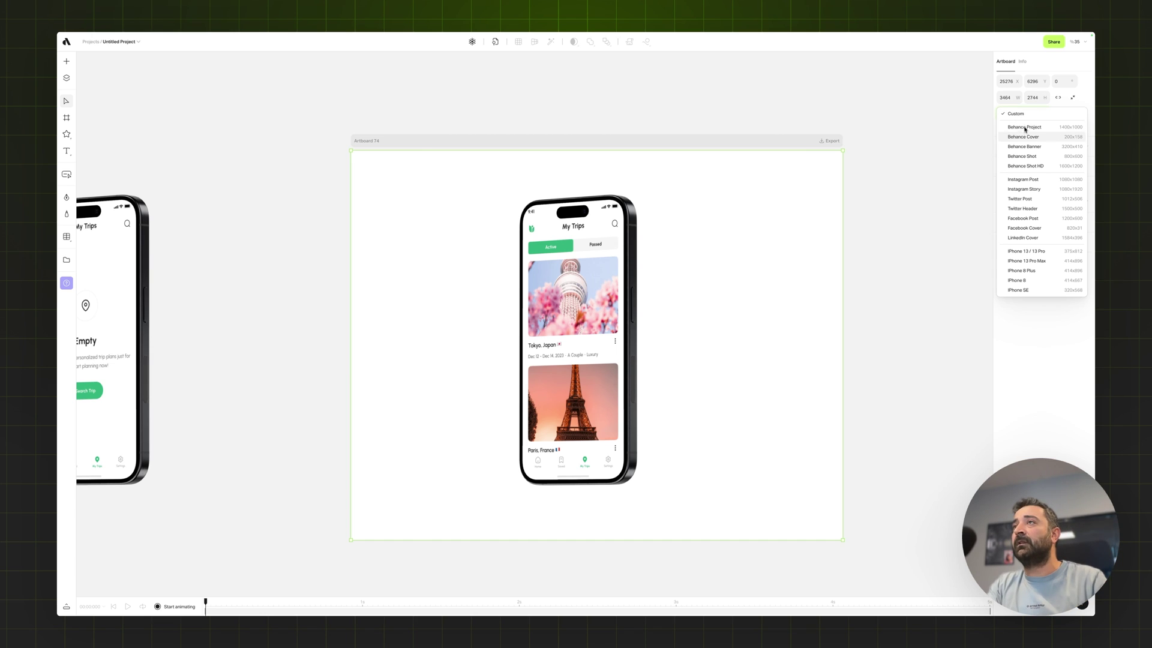
{"action": "left_click", "coordinate": [1025, 190]}
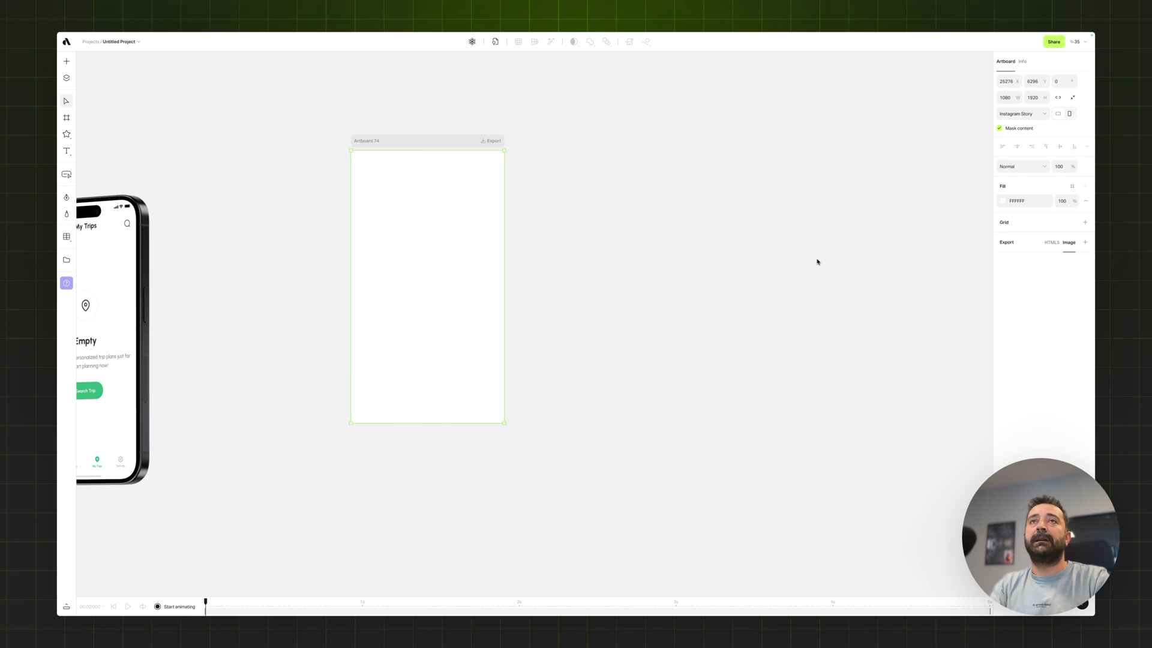
{"action": "scroll", "coordinate": [570, 270], "scroll_direction": "down", "scroll_amount": 3}
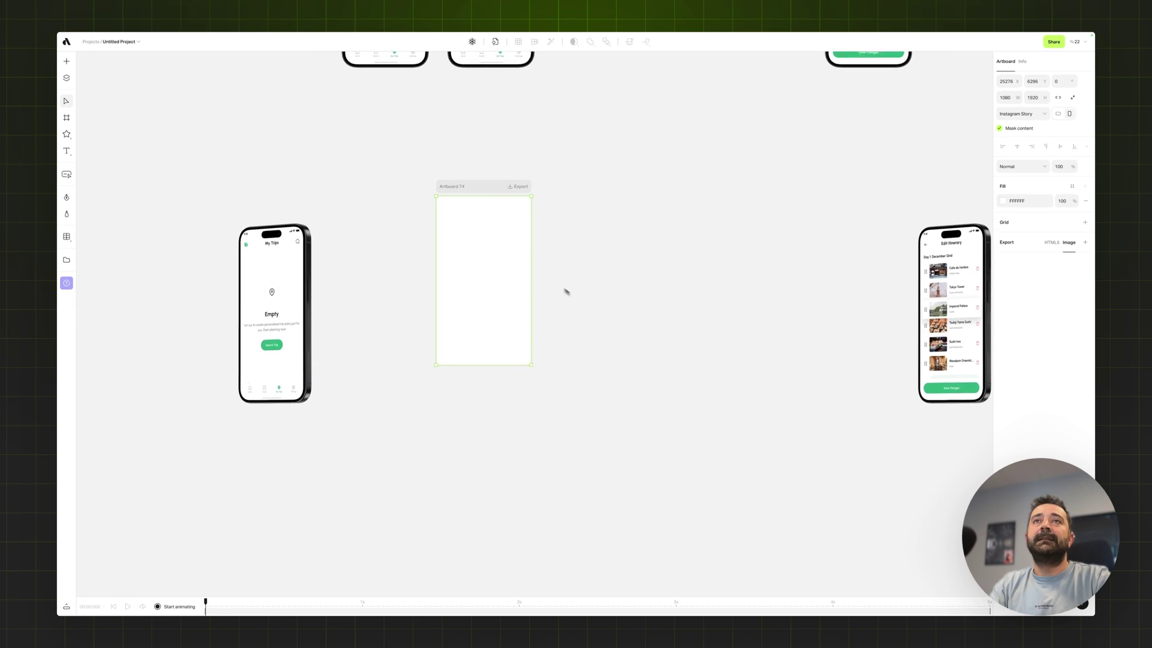
- Select the hidden iPhone mockup in the new artboard's layer list and move it onto the visible artboard area
{"action": "left_click", "coordinate": [66, 79]}
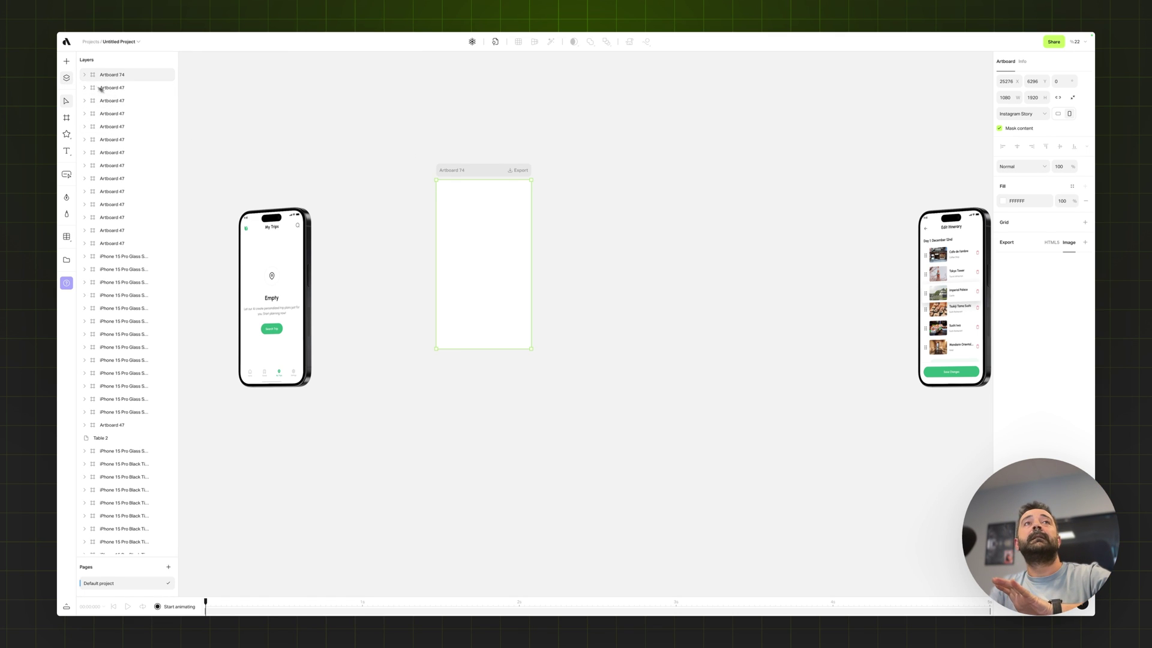
{"action": "left_click", "coordinate": [84, 74]}
{"action": "left_click", "coordinate": [112, 86]}
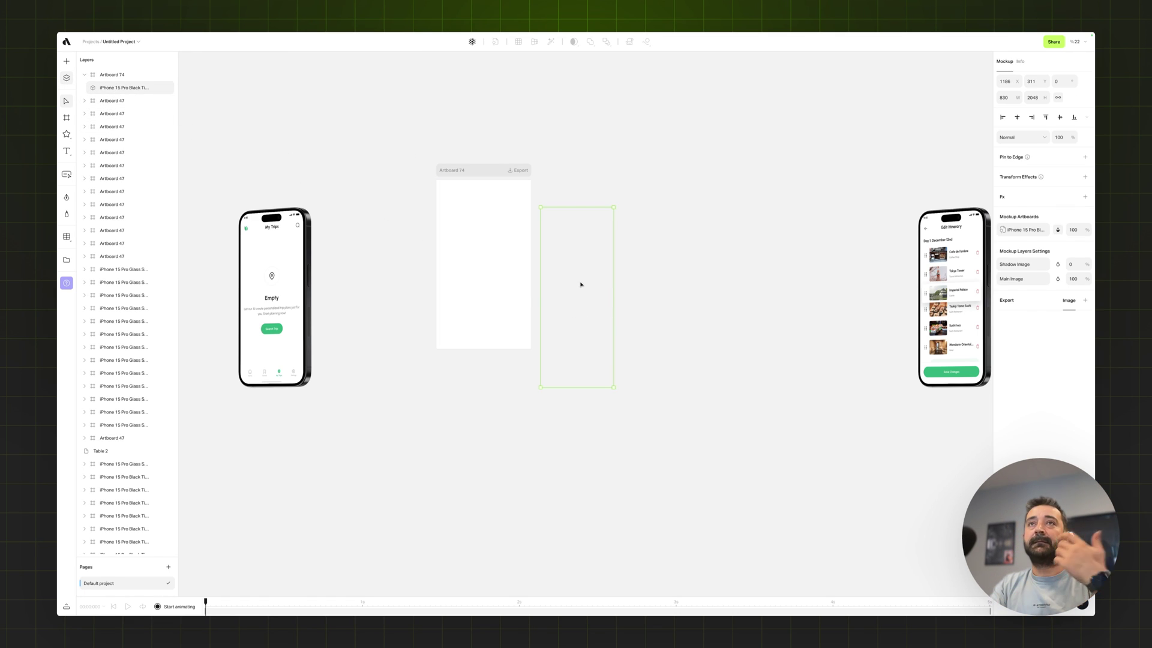
{"action": "left_click_drag", "start_coordinate": [580, 283], "coordinate": [486, 268]}
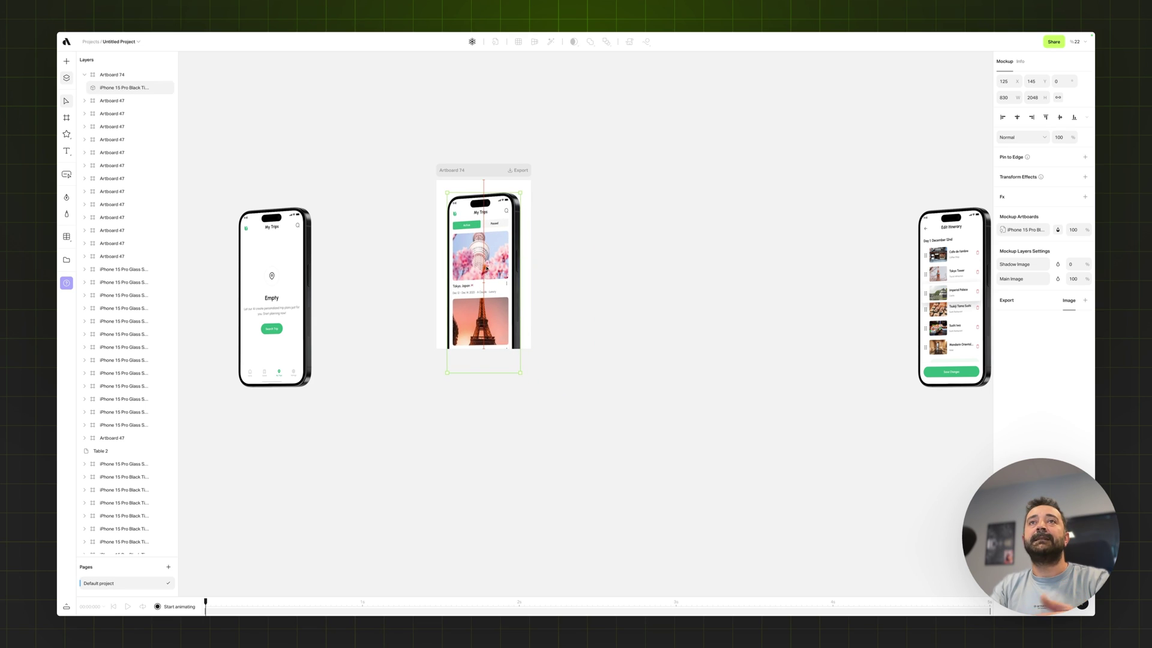
- Scale the My Trips phone down to 602 × 1484, centre it in the artboard and shift the artboard slightly
{"action": "left_click_drag", "start_coordinate": [523, 375], "coordinate": [502, 324]}
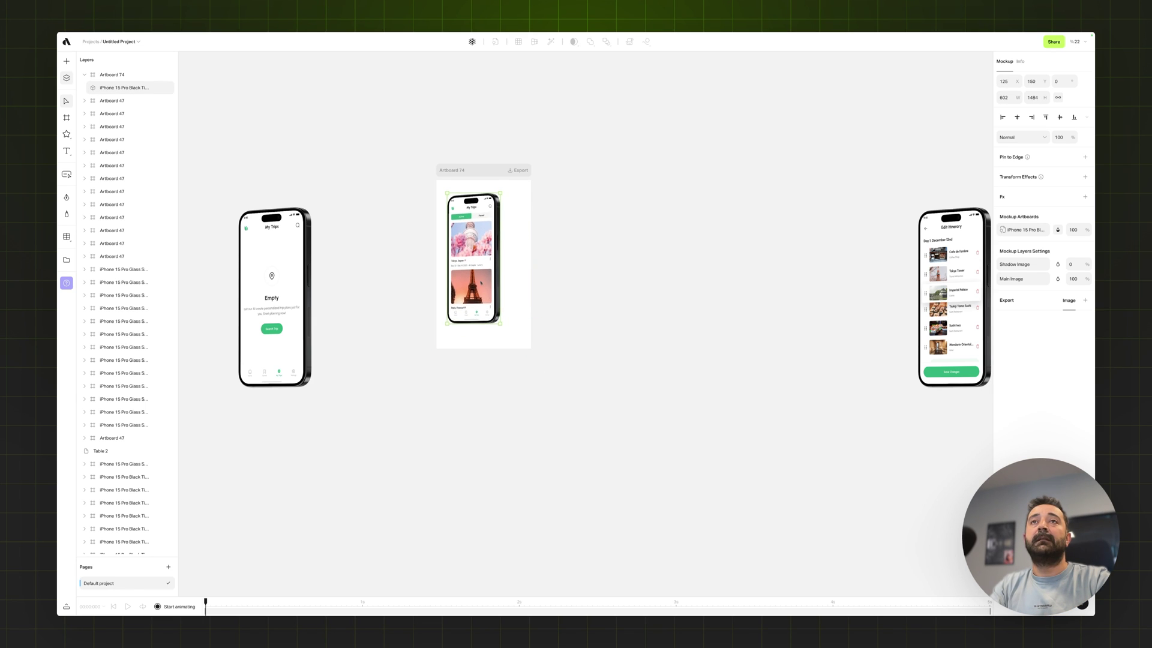
{"action": "left_click_drag", "start_coordinate": [478, 278], "coordinate": [489, 285]}
{"action": "scroll", "coordinate": [485, 200], "scroll_direction": "up", "scroll_amount": 5}
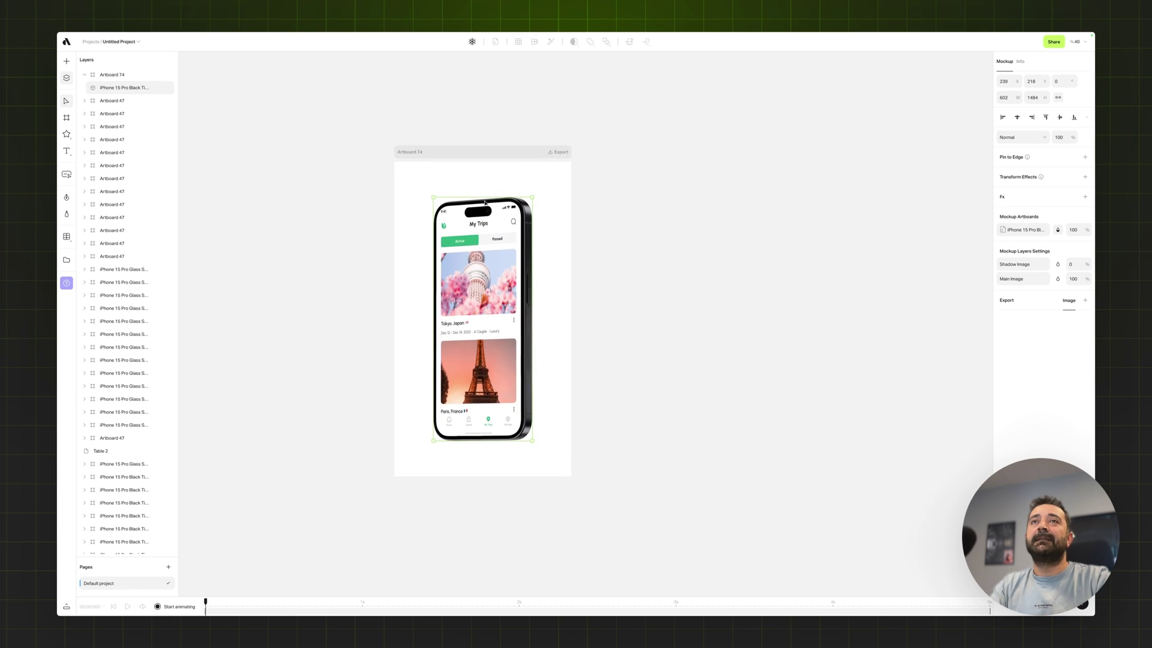
{"action": "left_click_drag", "start_coordinate": [484, 148], "coordinate": [535, 136]}
{"action": "scroll", "coordinate": [533, 147], "scroll_direction": "up", "scroll_amount": 2}
{"action": "left_click", "coordinate": [743, 290]}
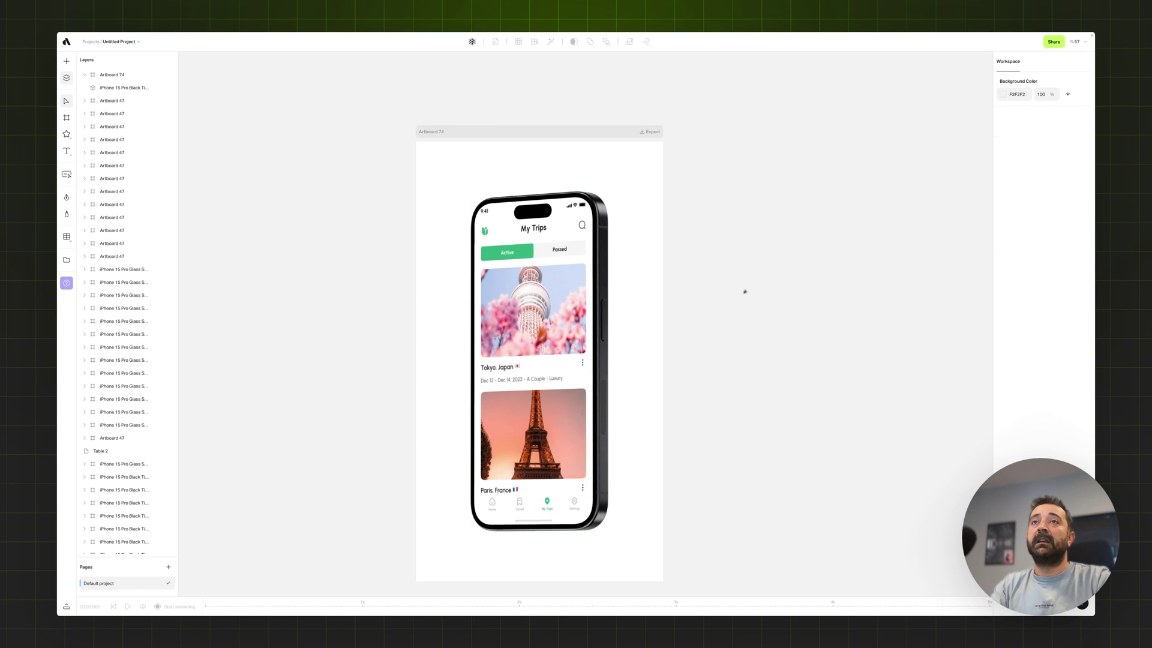
- Enlarge the timeline and start animating the My Trips artboard
{"action": "left_click", "coordinate": [540, 396]}
{"action": "left_click_drag", "start_coordinate": [253, 590], "coordinate": [253, 543]}
{"action": "left_click", "coordinate": [442, 288]}
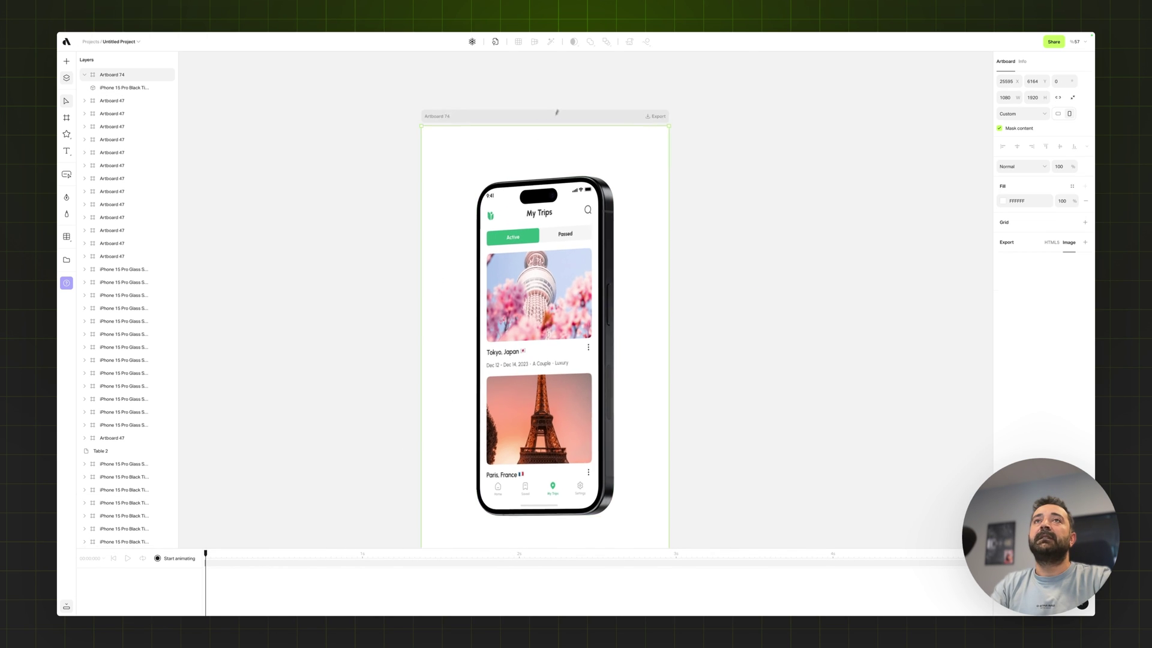
{"action": "left_click", "coordinate": [180, 559]}
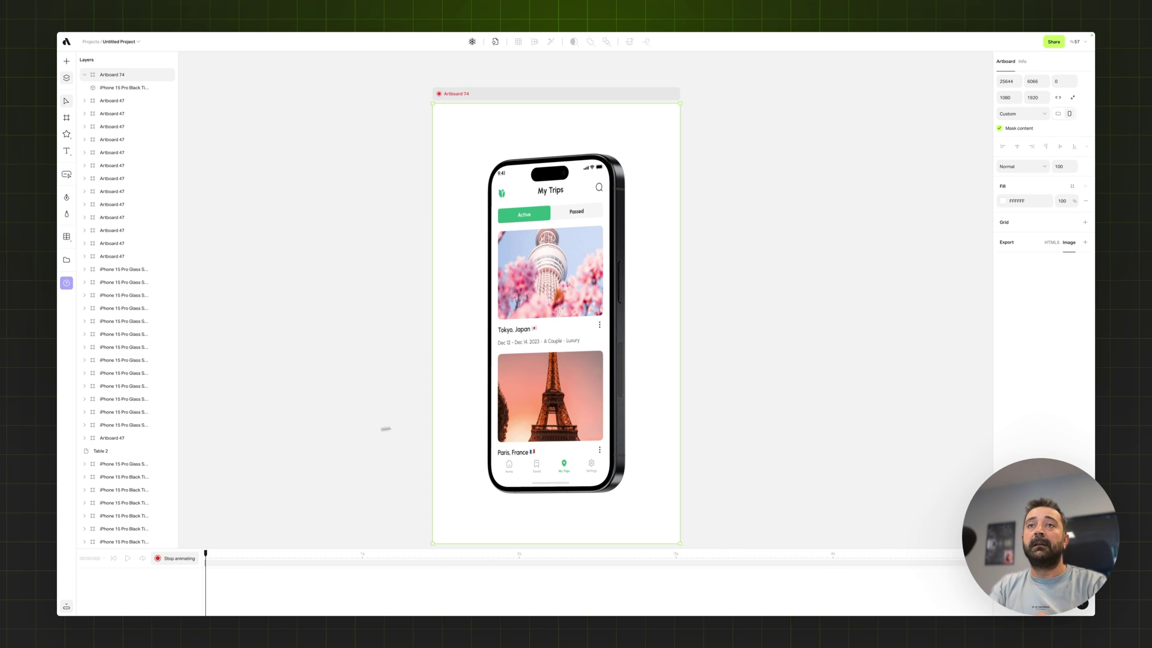
- Keyframe the phone's pose at time zero, enlarged to 770 × 1901, rotated 24° and placed at X -354, Y 321
{"action": "left_click", "coordinate": [600, 406]}
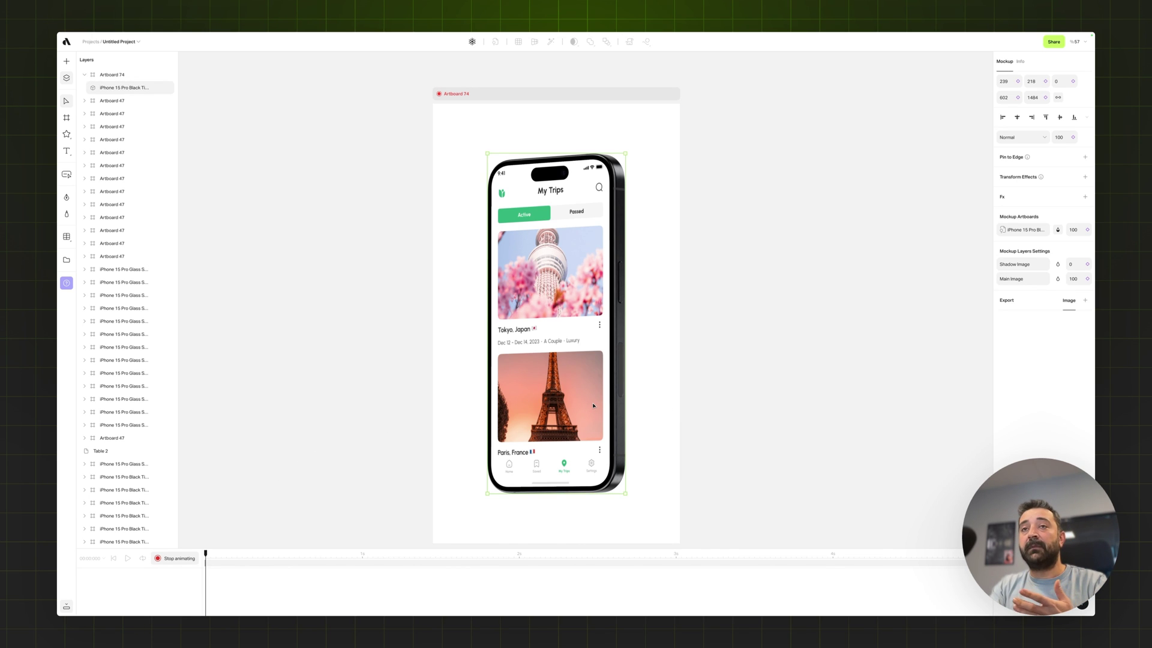
{"action": "left_click_drag", "start_coordinate": [591, 307], "coordinate": [602, 301]}
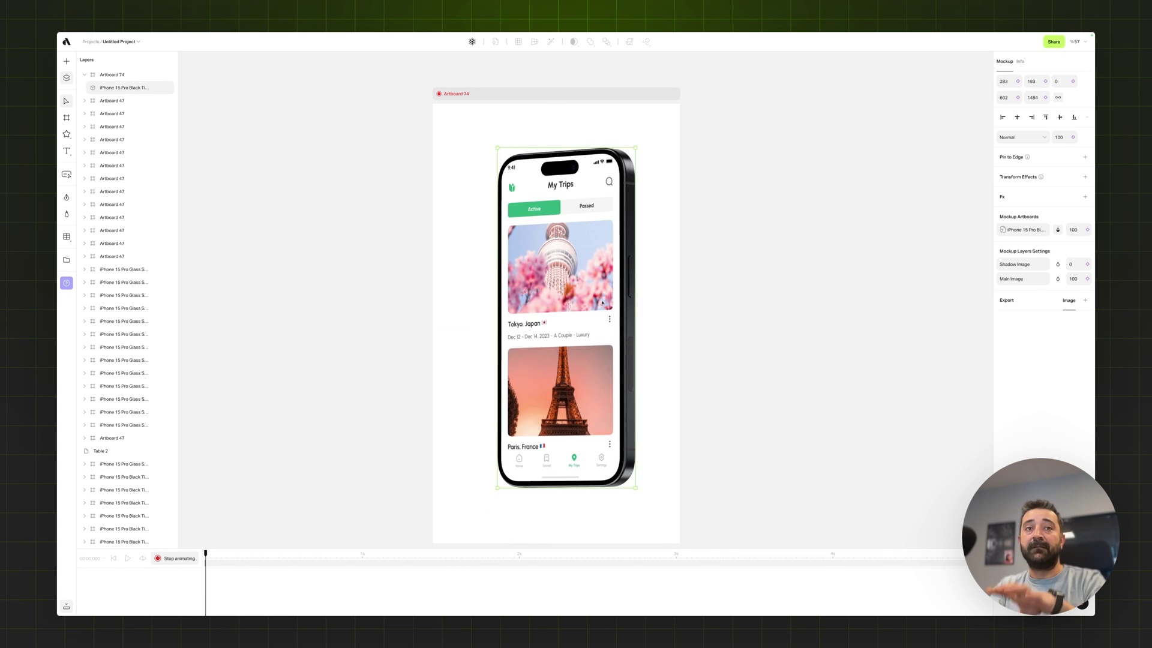
{"action": "key", "text": "ctrl+z"}
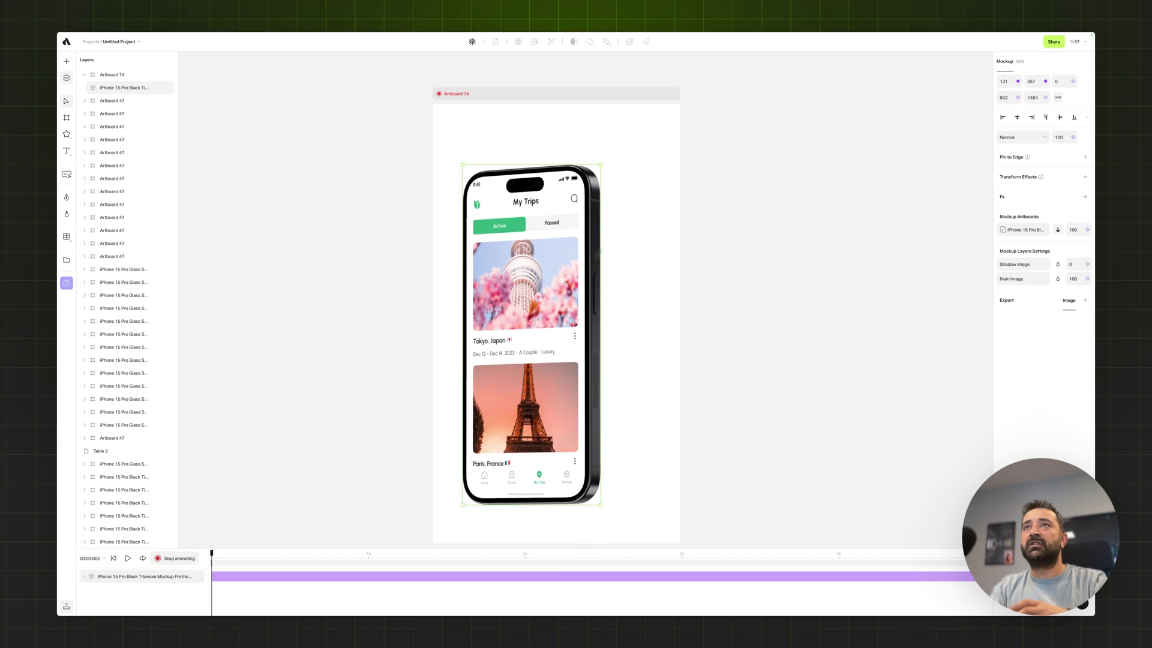
{"action": "left_click_drag", "start_coordinate": [605, 164], "coordinate": [549, 341]}
{"action": "left_click_drag", "start_coordinate": [615, 320], "coordinate": [690, 248]}
- Make the timeline taller and expand the phone mockup's track to show its keyframed properties
{"action": "left_click_drag", "start_coordinate": [285, 544], "coordinate": [294, 459]}
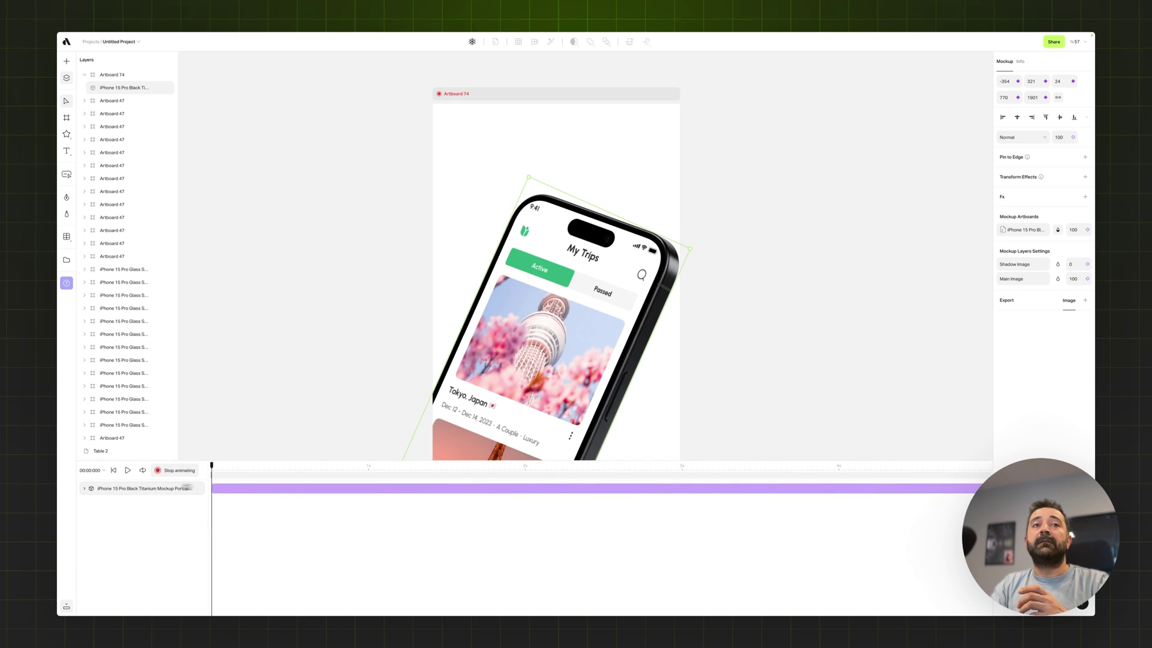
{"action": "left_click", "coordinate": [88, 490]}
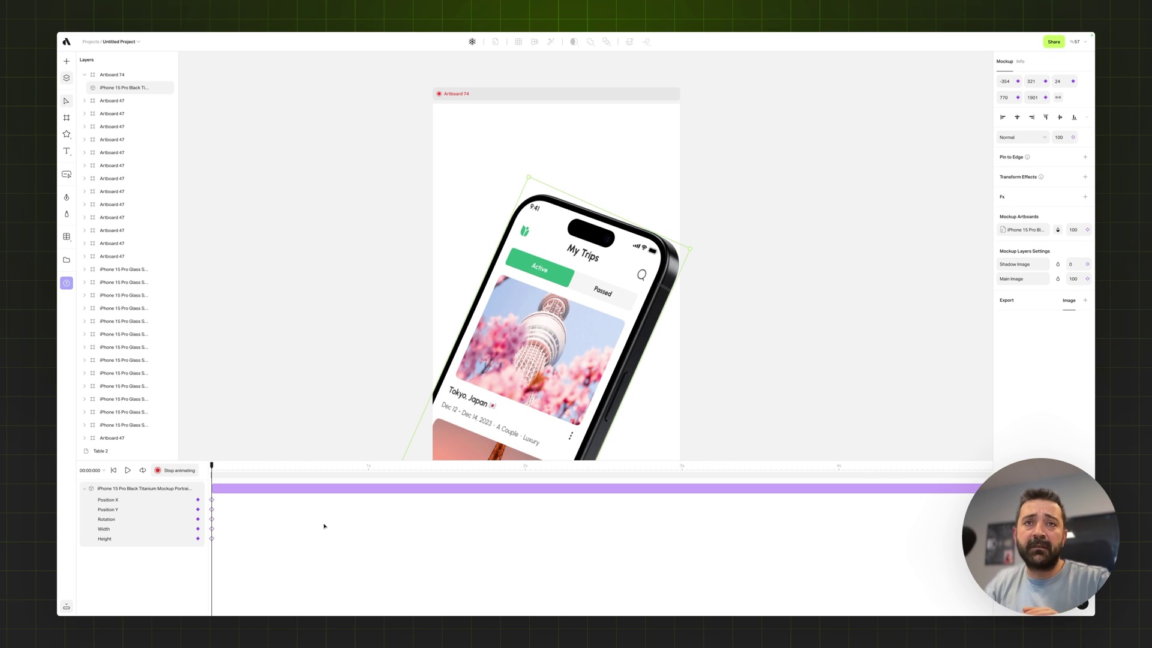
{"action": "scroll", "coordinate": [468, 349], "scroll_direction": "down", "scroll_amount": 3}
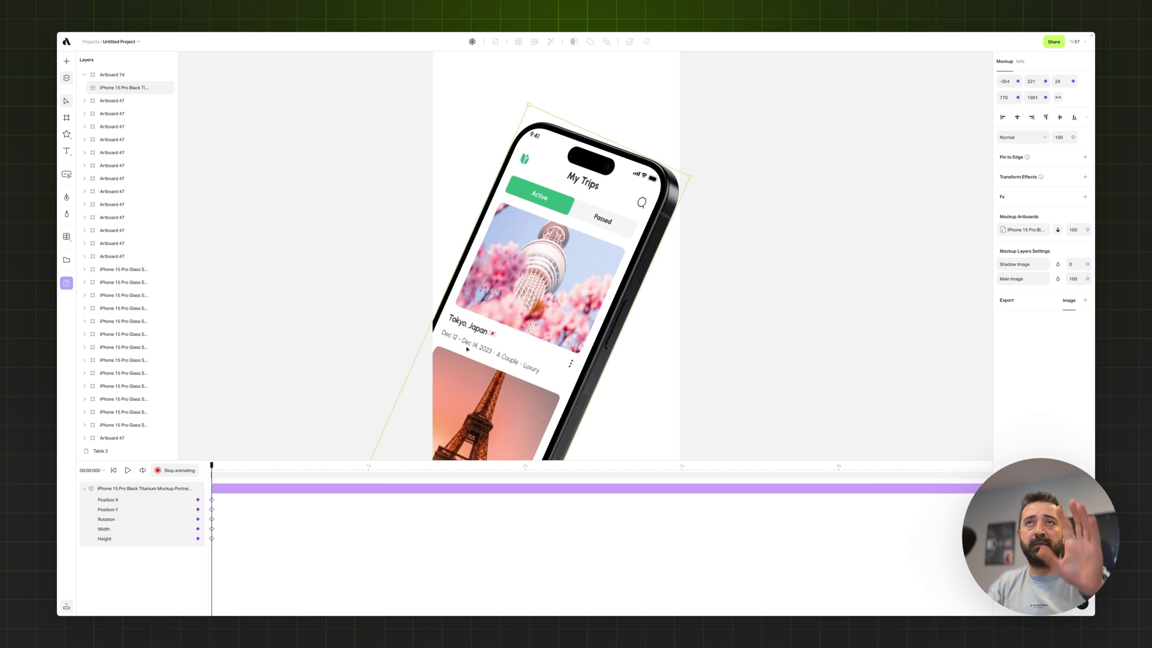
- Keyframe the phone's end pose at 2 s: upright at 0°, scaled down to 595 × 1467 and centred at X 243, Y 226
{"action": "scroll", "coordinate": [553, 295], "scroll_direction": "down", "scroll_amount": 3}
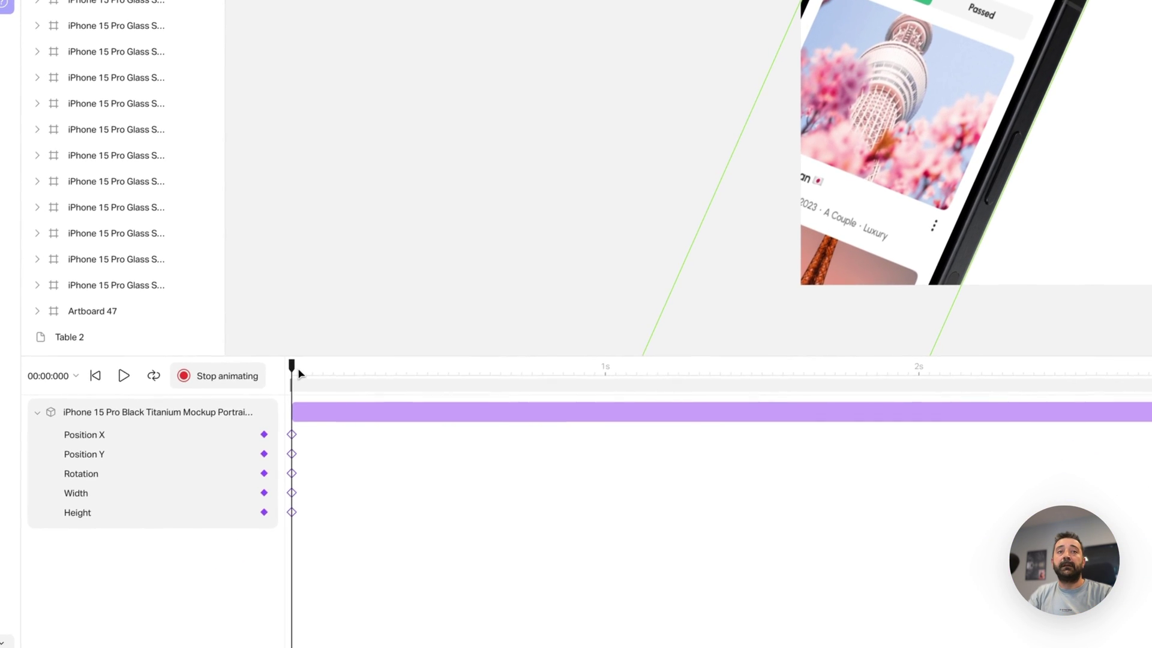
{"action": "left_click_drag", "start_coordinate": [68, 554], "coordinate": [591, 559]}
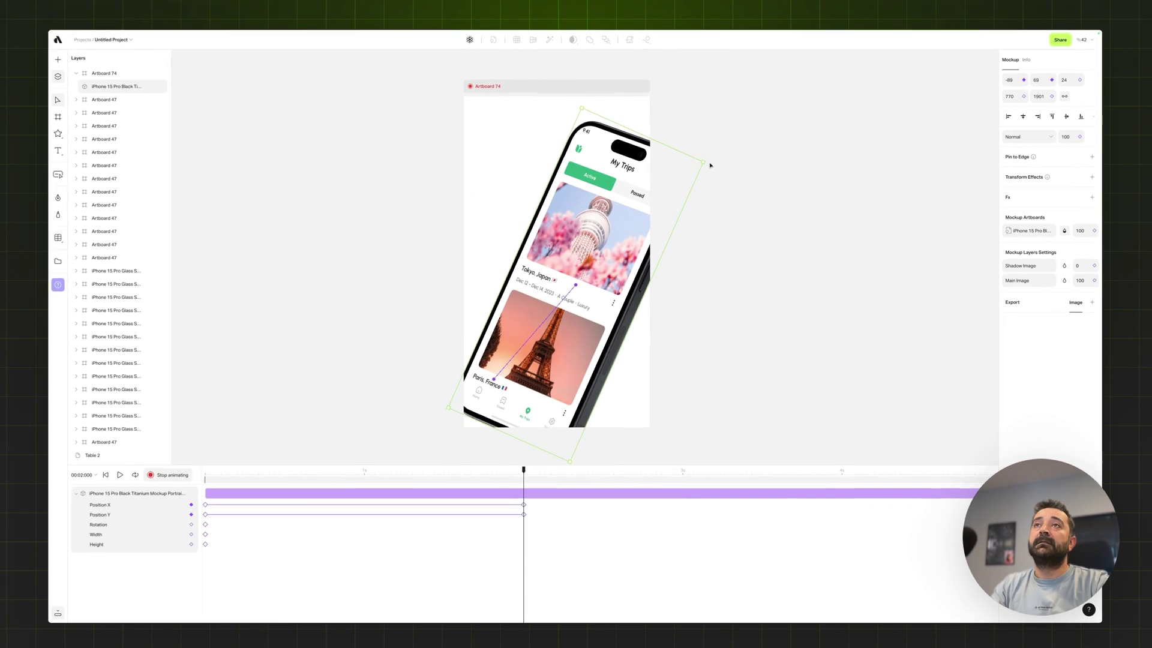
{"action": "left_click_drag", "start_coordinate": [787, 157], "coordinate": [609, 134]}
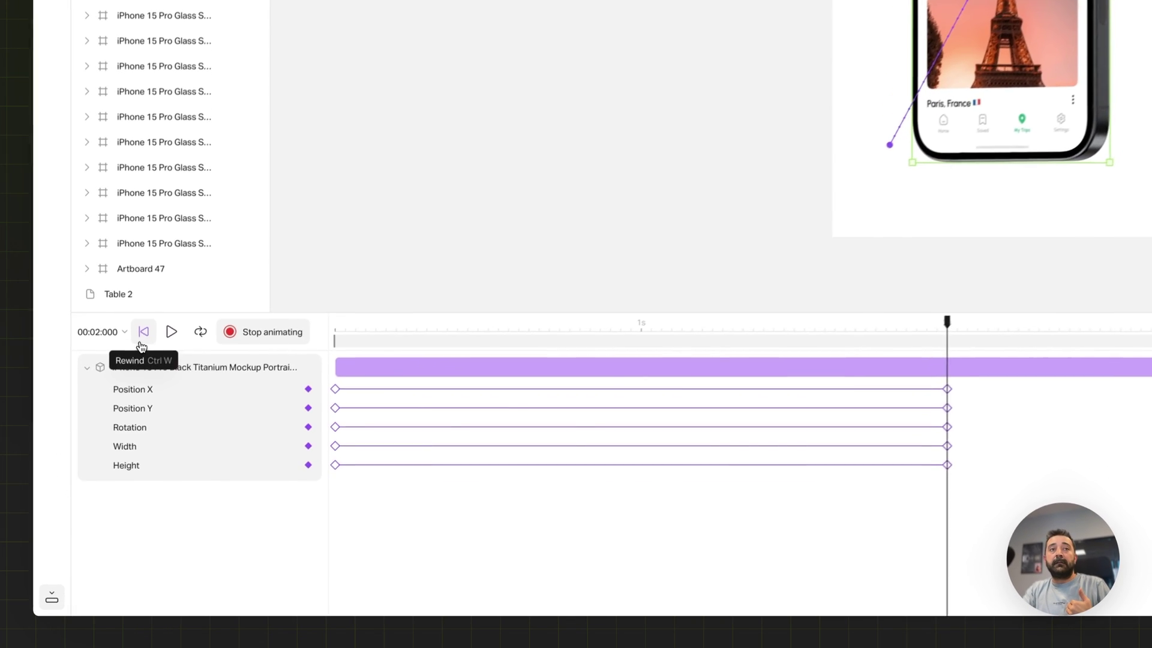
- Play the phone animation from the start, stop it, and place the playhead just after 2 s
{"action": "left_click", "coordinate": [114, 470]}
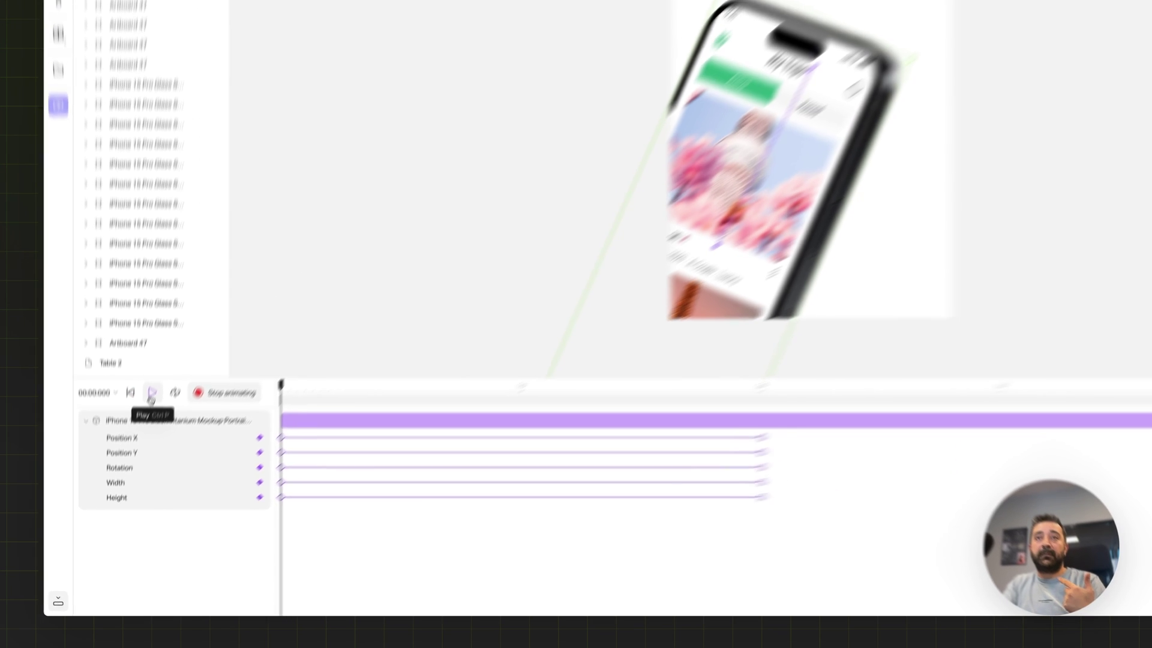
{"action": "left_click", "coordinate": [173, 325]}
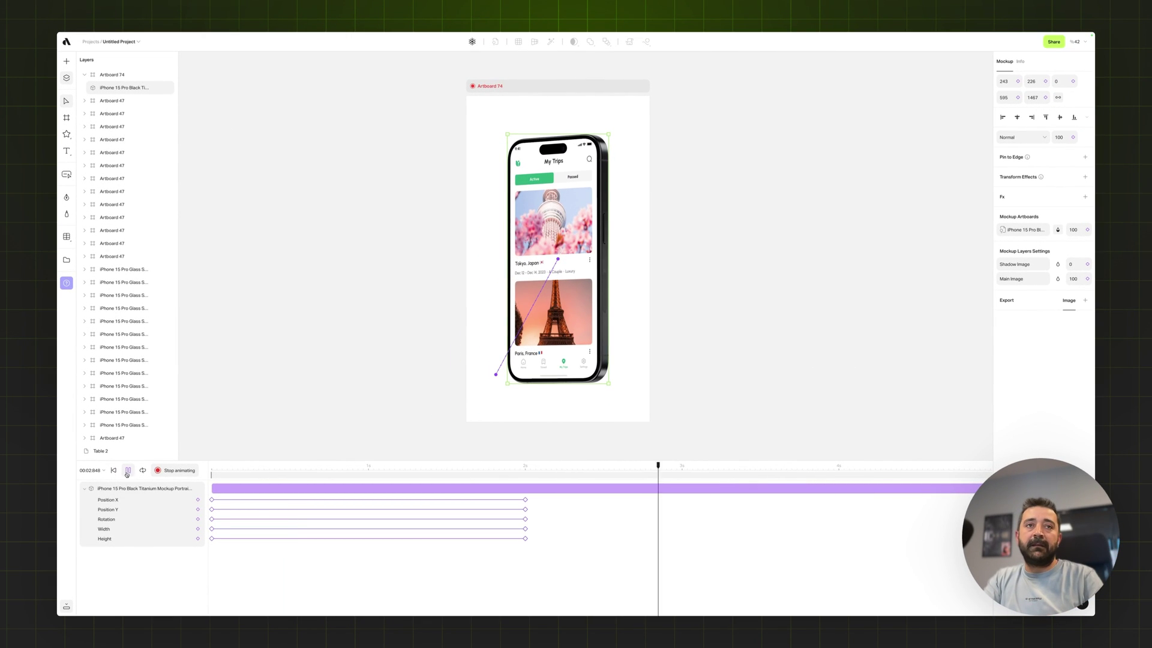
{"action": "left_click", "coordinate": [127, 470]}
{"action": "left_click", "coordinate": [612, 467]}
{"action": "left_click", "coordinate": [532, 472]}
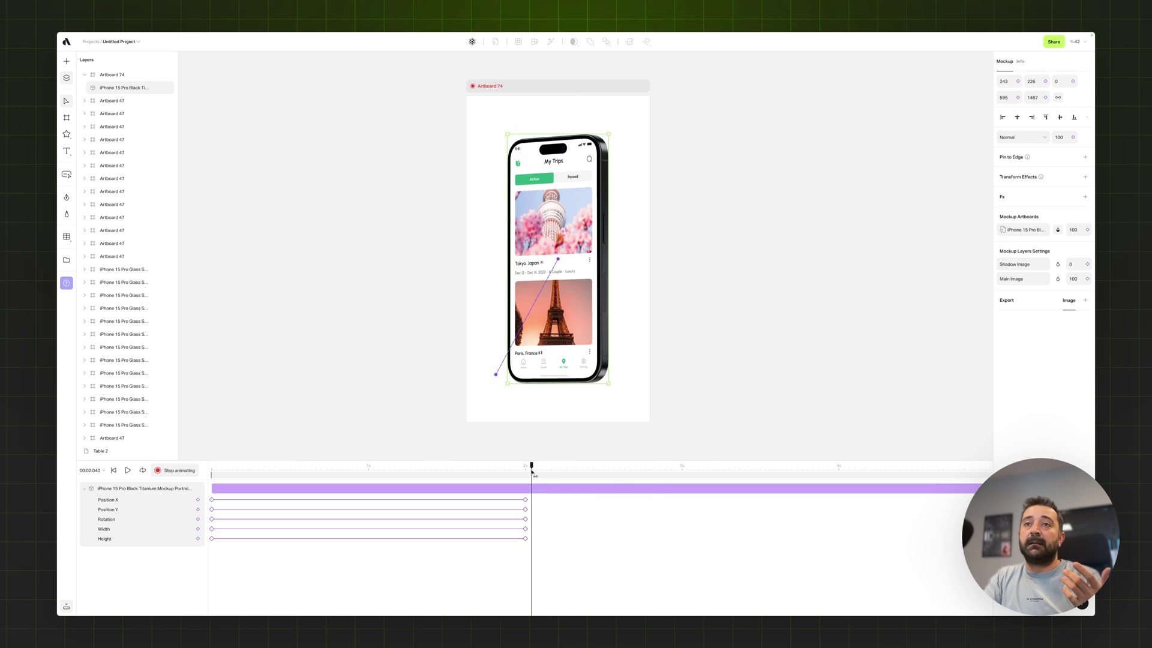
- Apply Cubic easing to all the phone's keyframes, pull both curve handles slightly outside the graph, and preview the motion from the start
{"action": "left_click", "coordinate": [520, 489]}
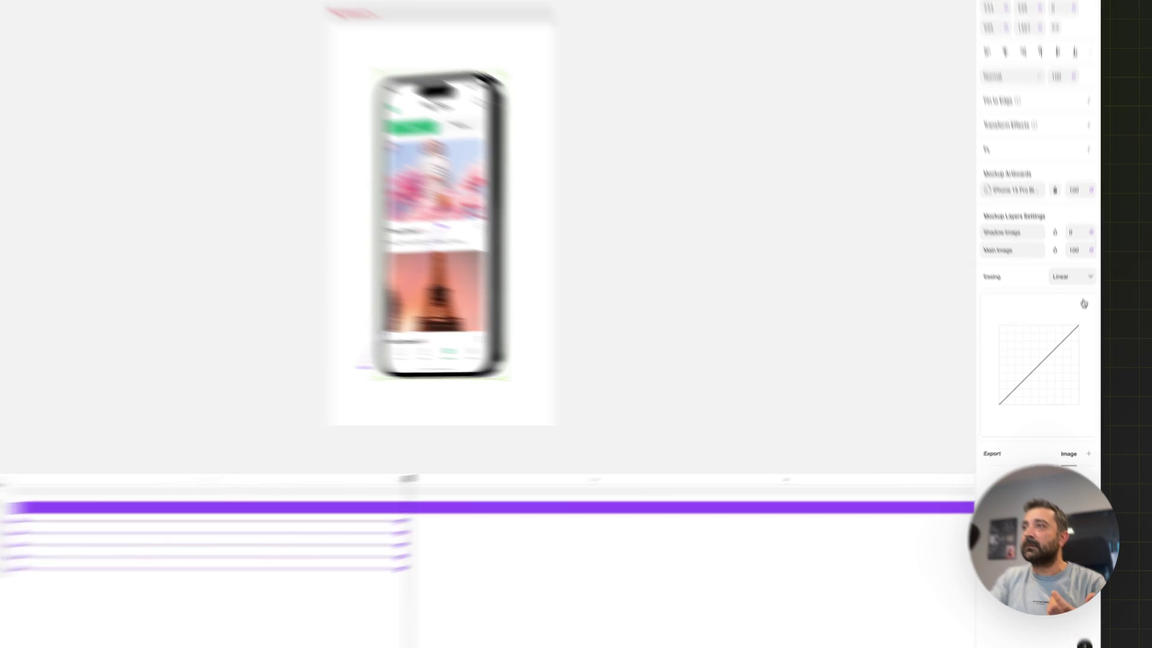
{"action": "left_click", "coordinate": [1071, 302]}
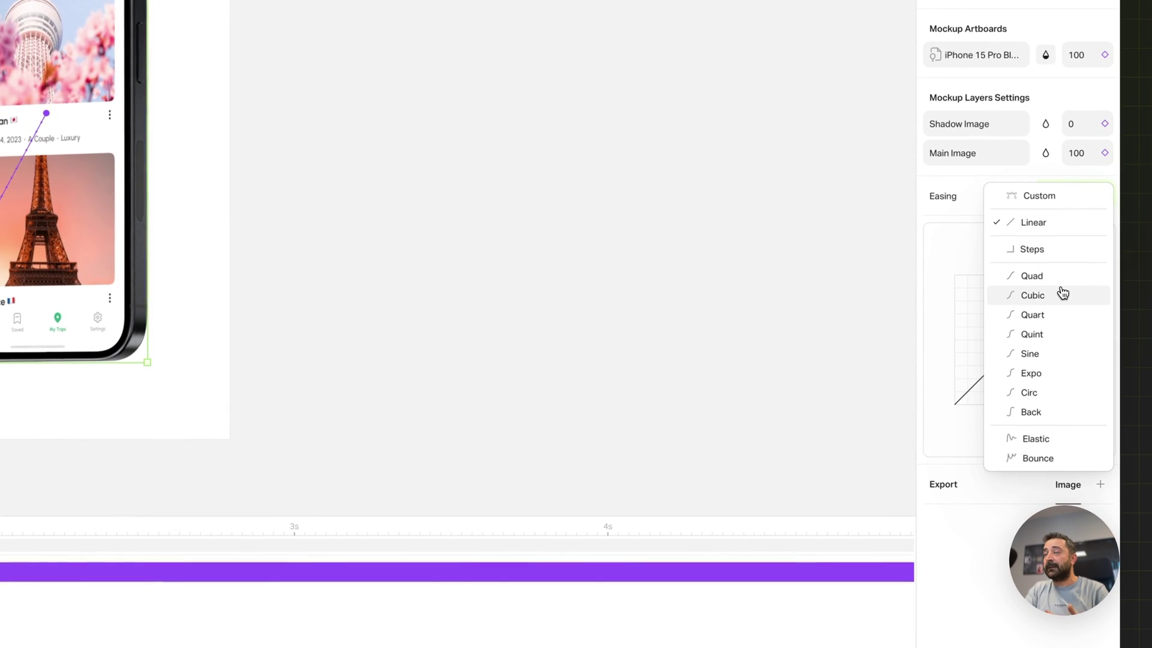
{"action": "left_click", "coordinate": [1062, 297]}
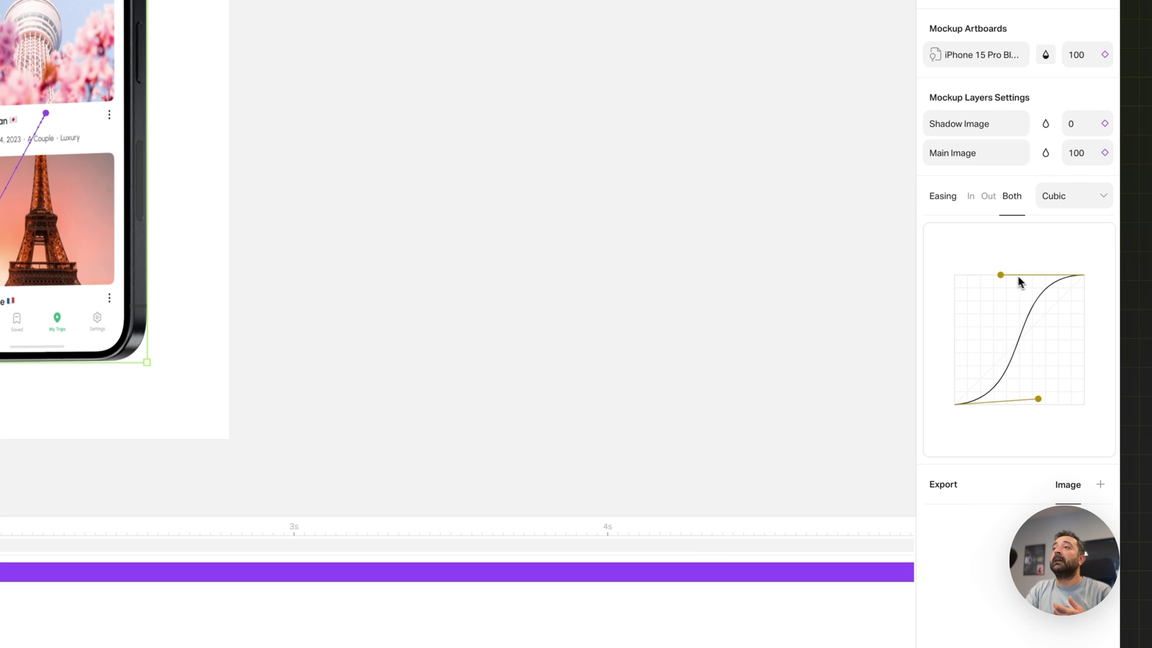
{"action": "left_click_drag", "start_coordinate": [1001, 274], "coordinate": [1006, 260]}
{"action": "left_click_drag", "start_coordinate": [1039, 399], "coordinate": [1036, 409]}
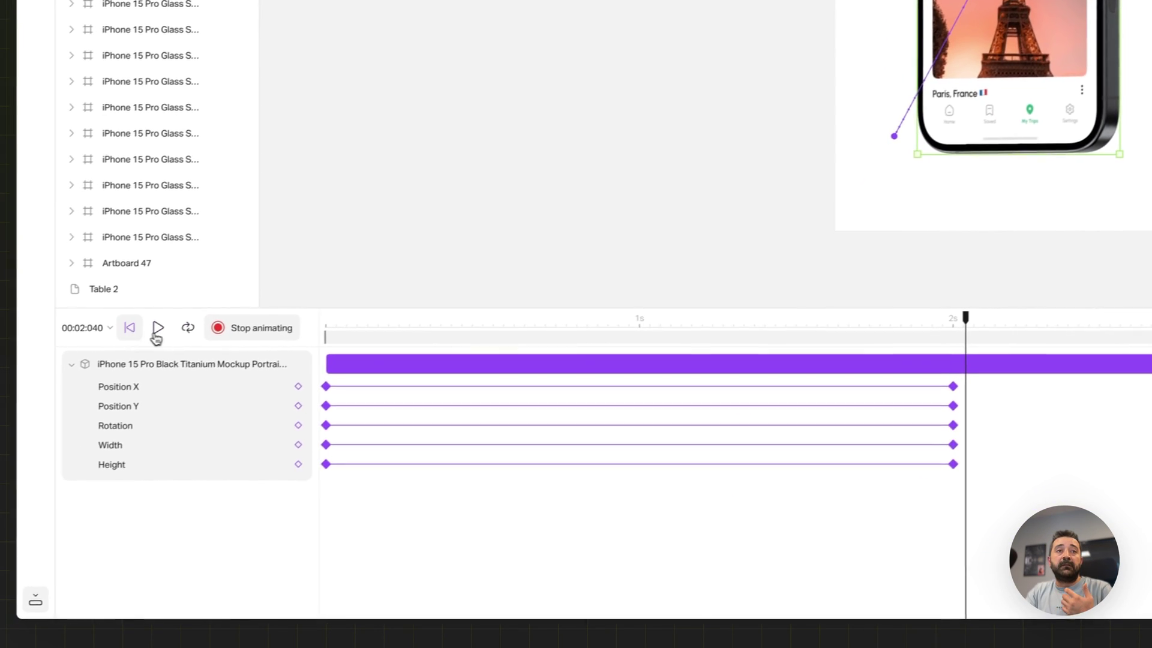
{"action": "left_click", "coordinate": [17, 354]}
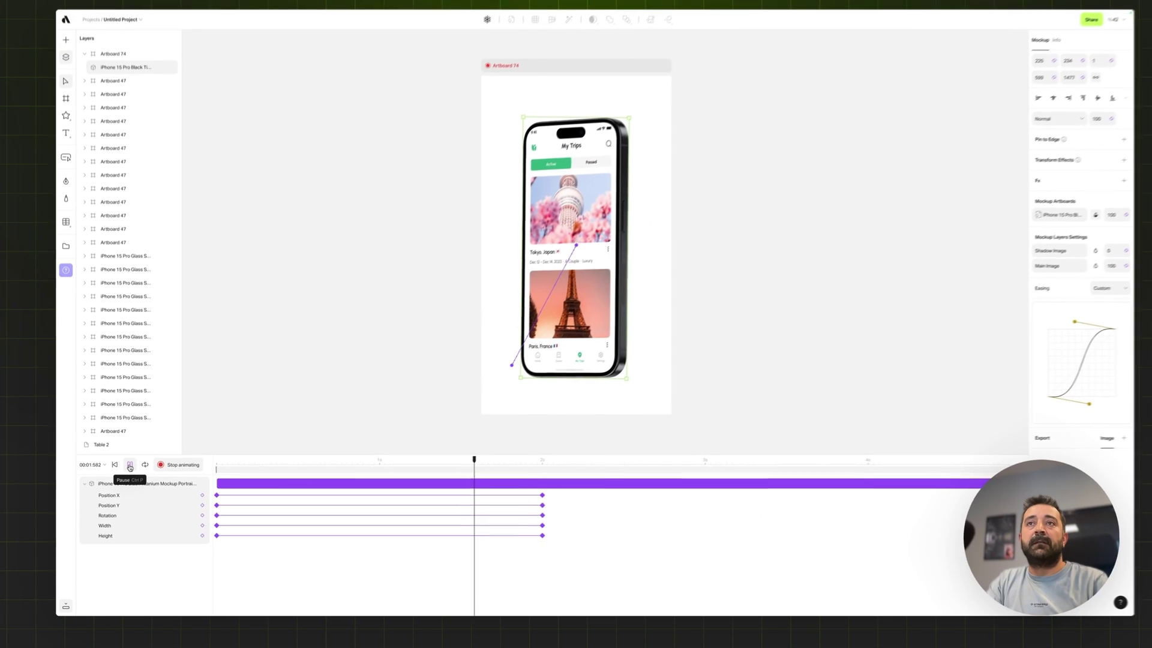
{"action": "left_click", "coordinate": [174, 326]}
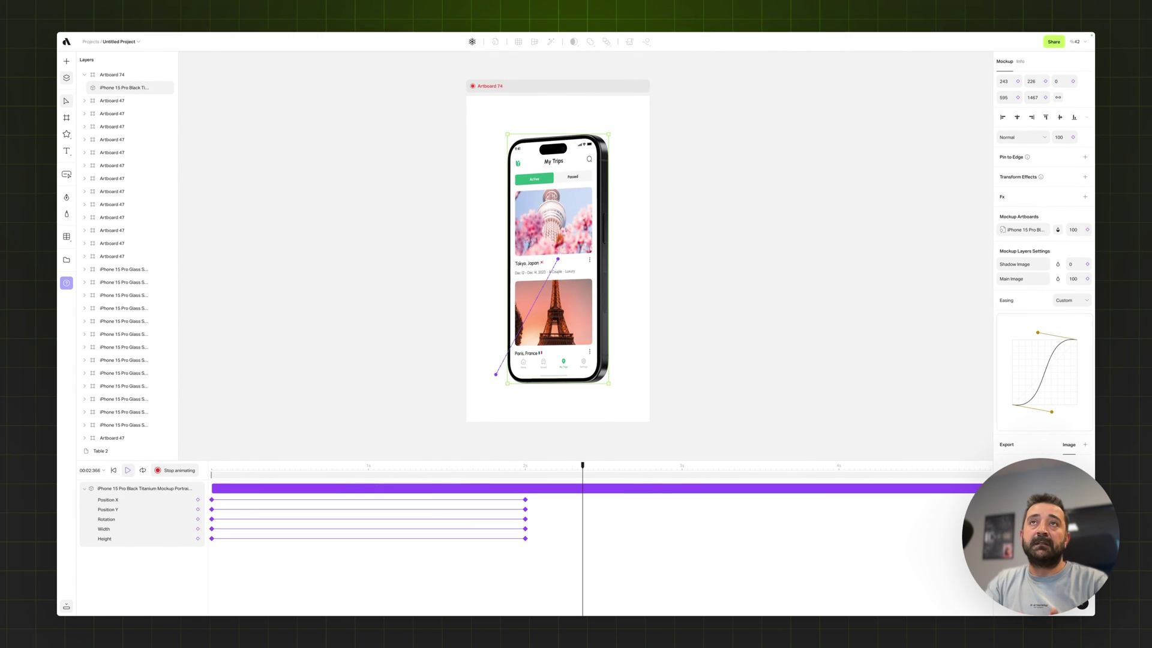
- Stop animating Artboard 74 and collapse the timeline to its minimum height
{"action": "left_click", "coordinate": [566, 92]}
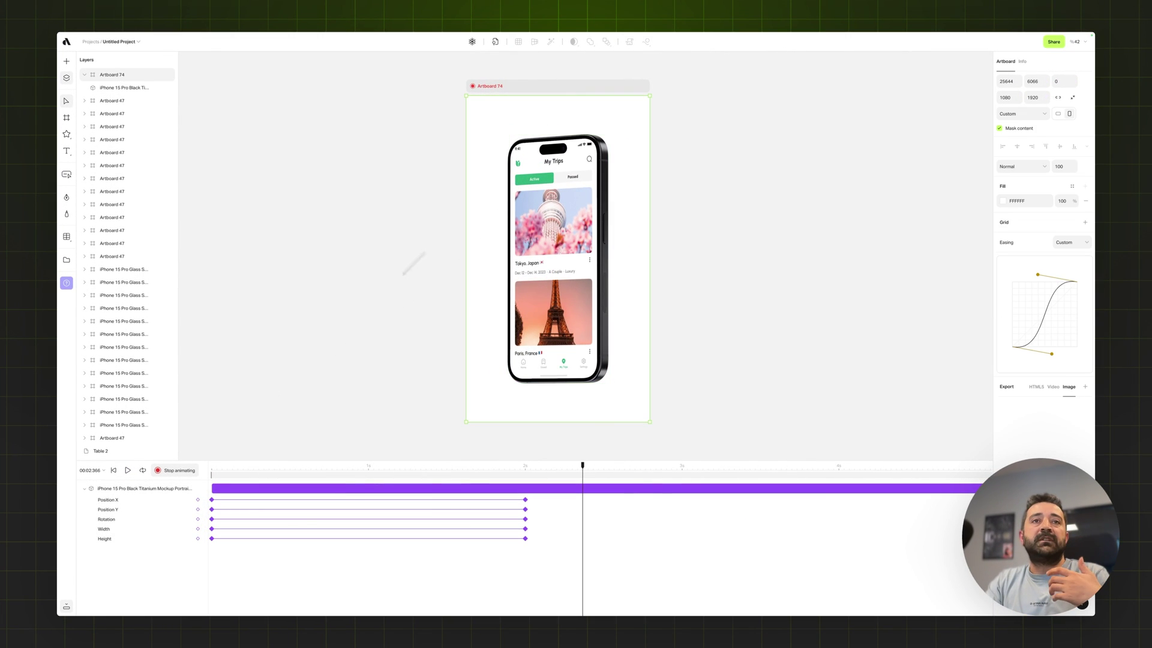
{"action": "left_click", "coordinate": [185, 471]}
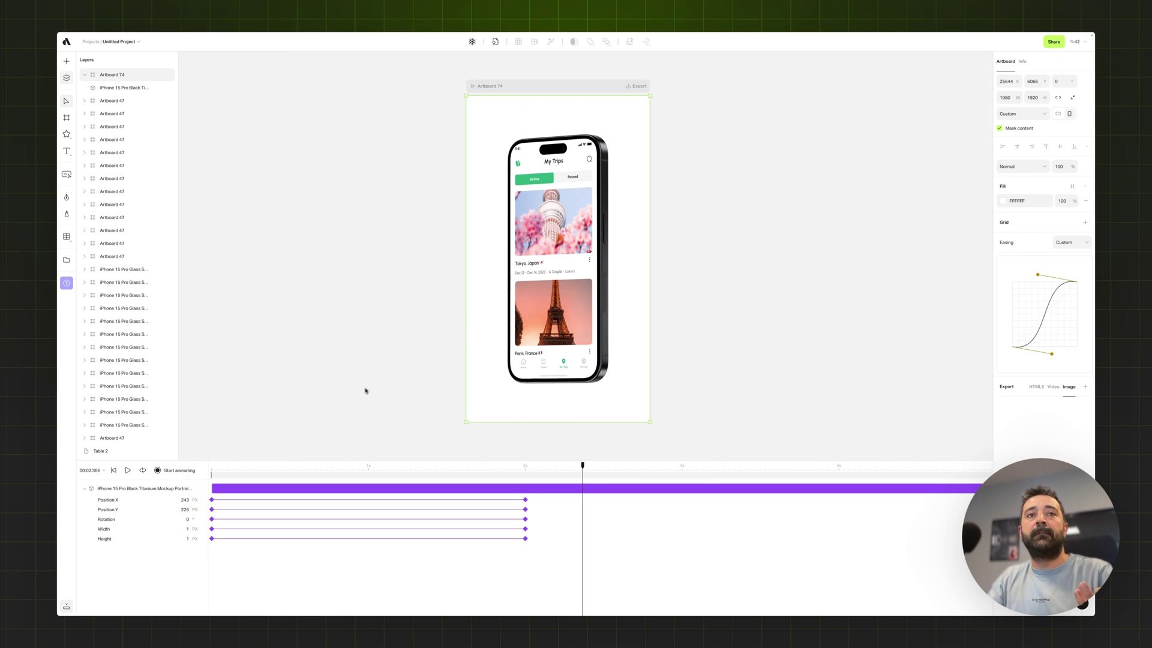
{"action": "left_click", "coordinate": [68, 607]}
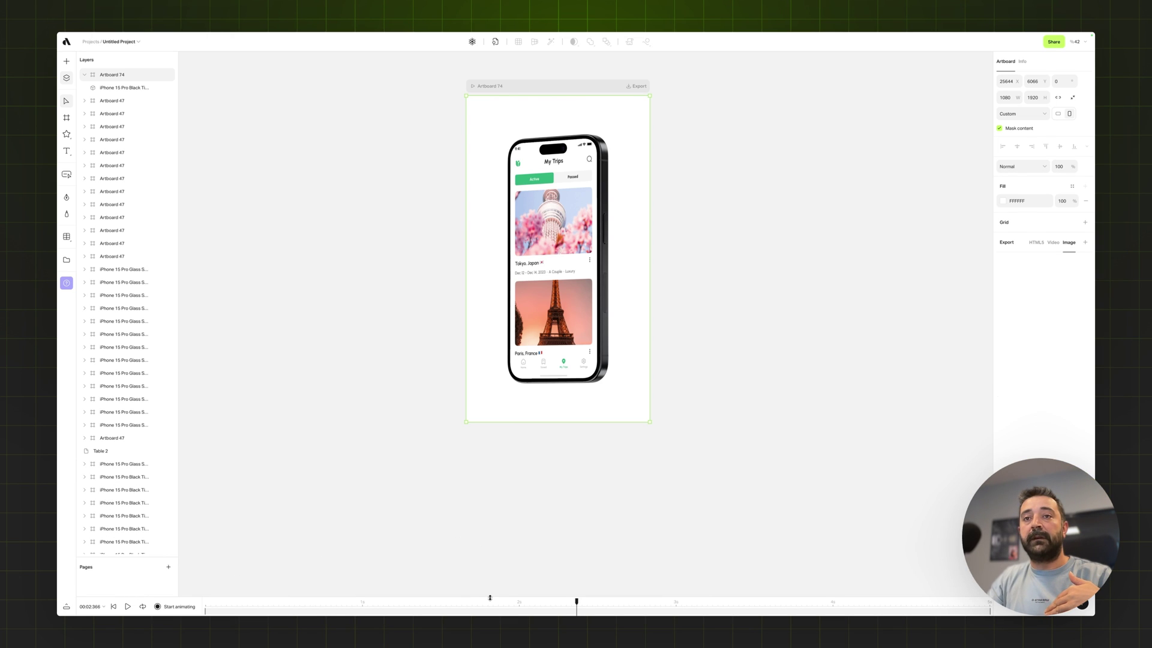
{"action": "left_click_drag", "start_coordinate": [490, 598], "coordinate": [519, 622]}
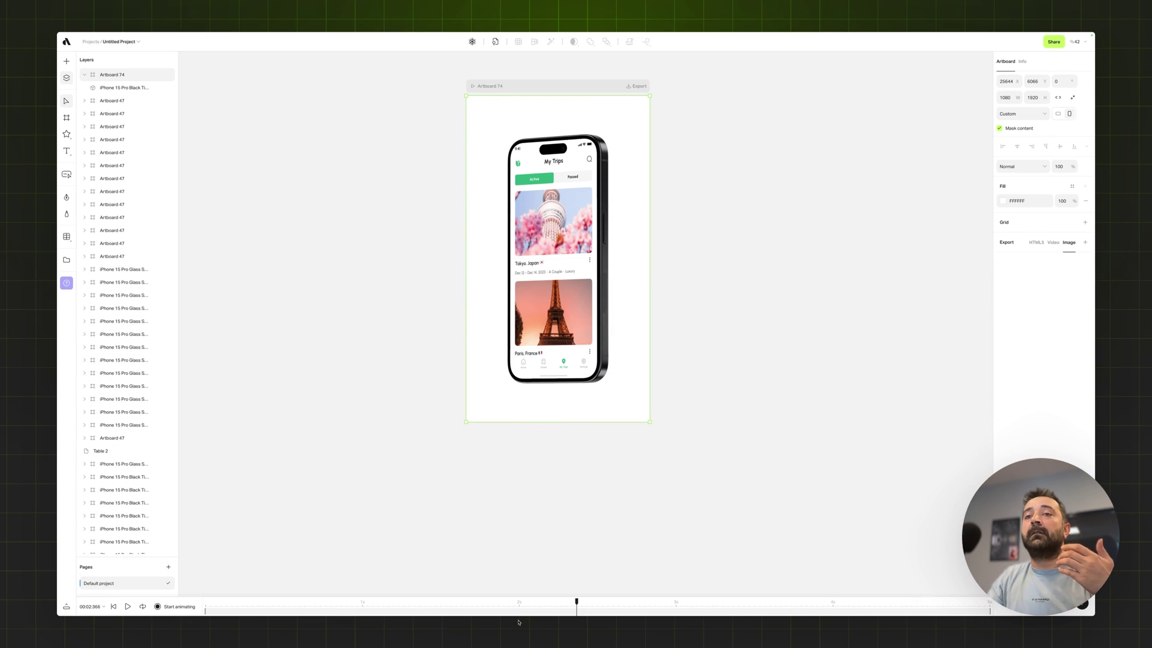
{"action": "left_click", "coordinate": [670, 394]}
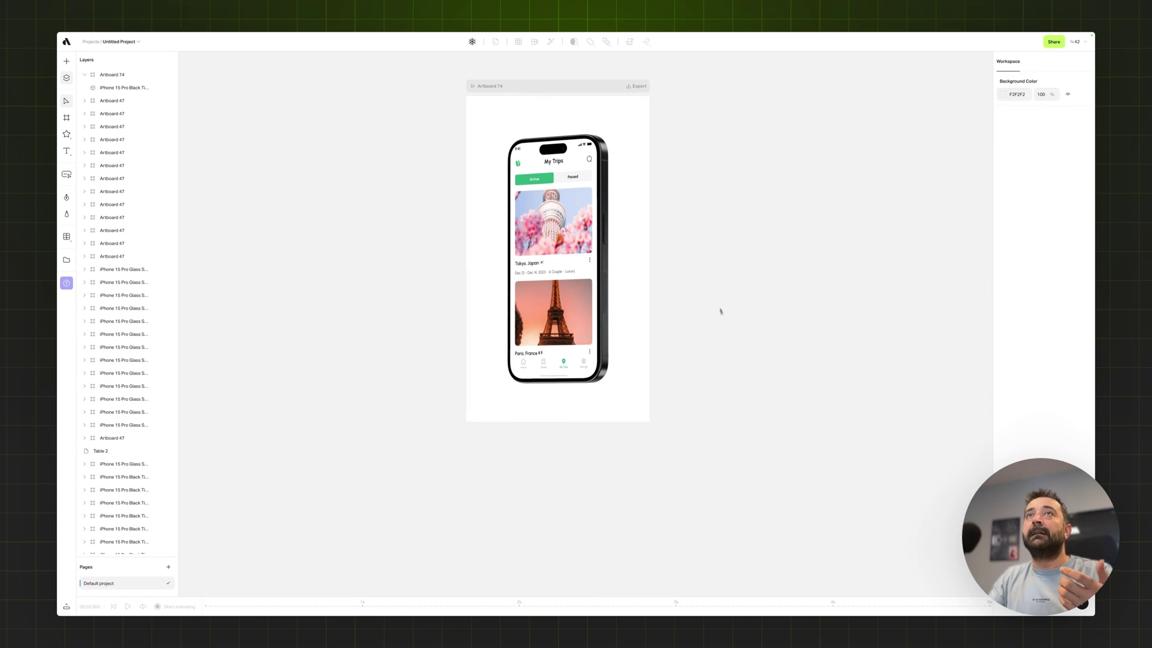
- Fill Artboard 74 with the light green page colour and turn the fill into a linear gradient
{"action": "left_click", "coordinate": [591, 85]}
{"action": "left_click", "coordinate": [1003, 201]}
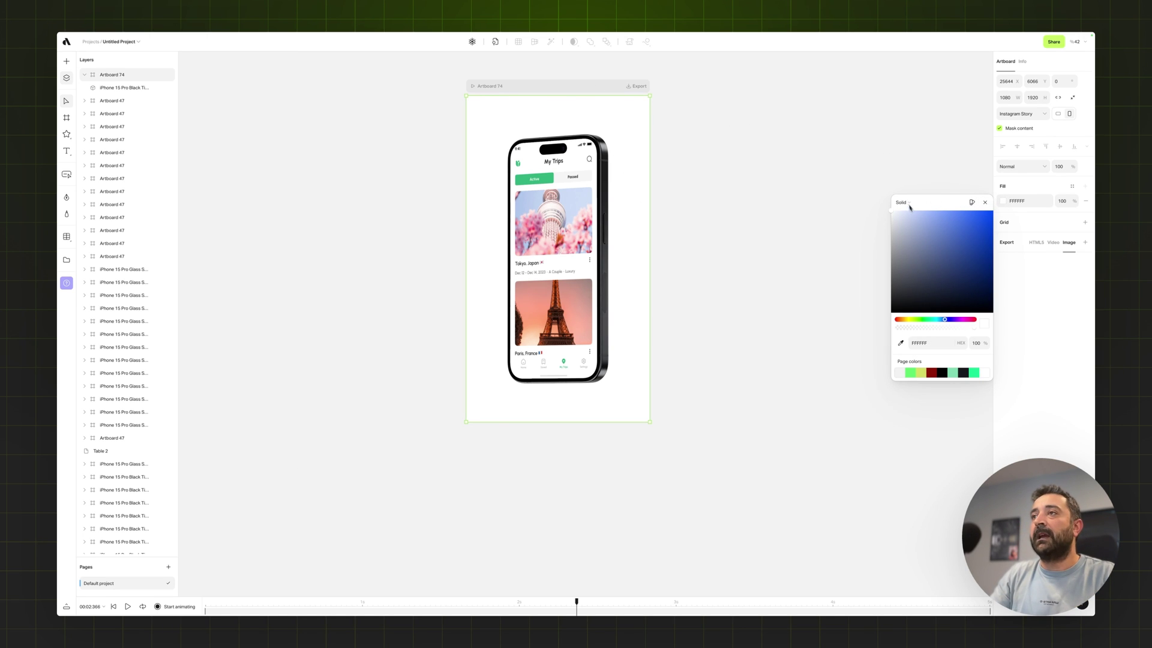
{"action": "left_click", "coordinate": [949, 375]}
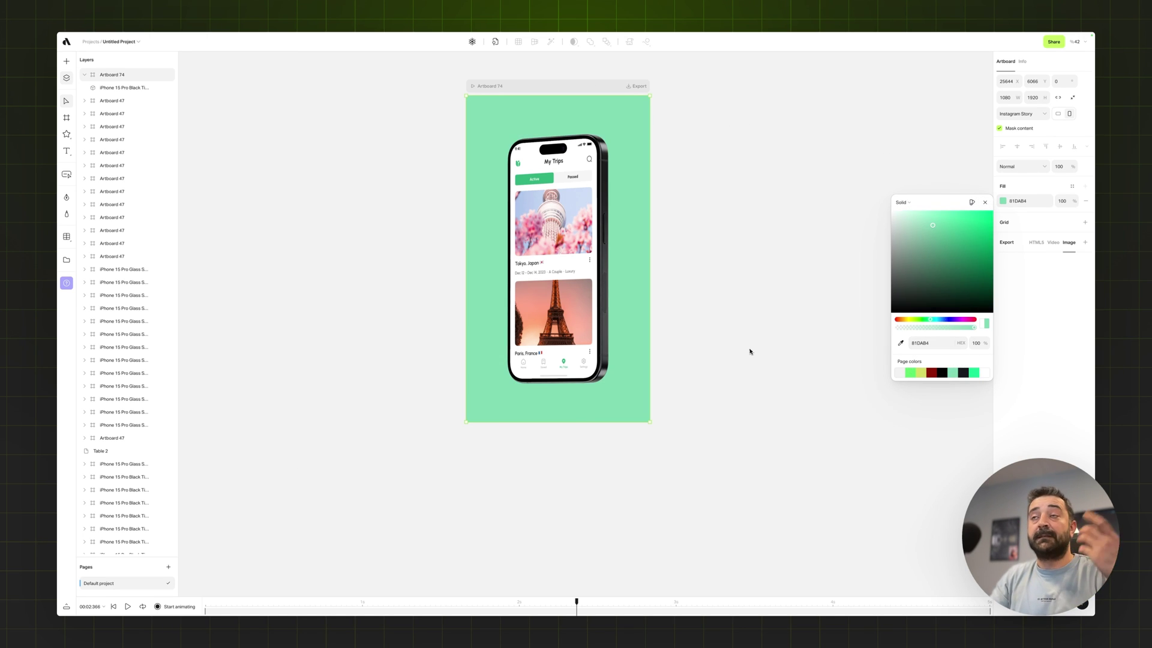
{"action": "left_click", "coordinate": [897, 204]}
{"action": "left_click", "coordinate": [916, 221]}
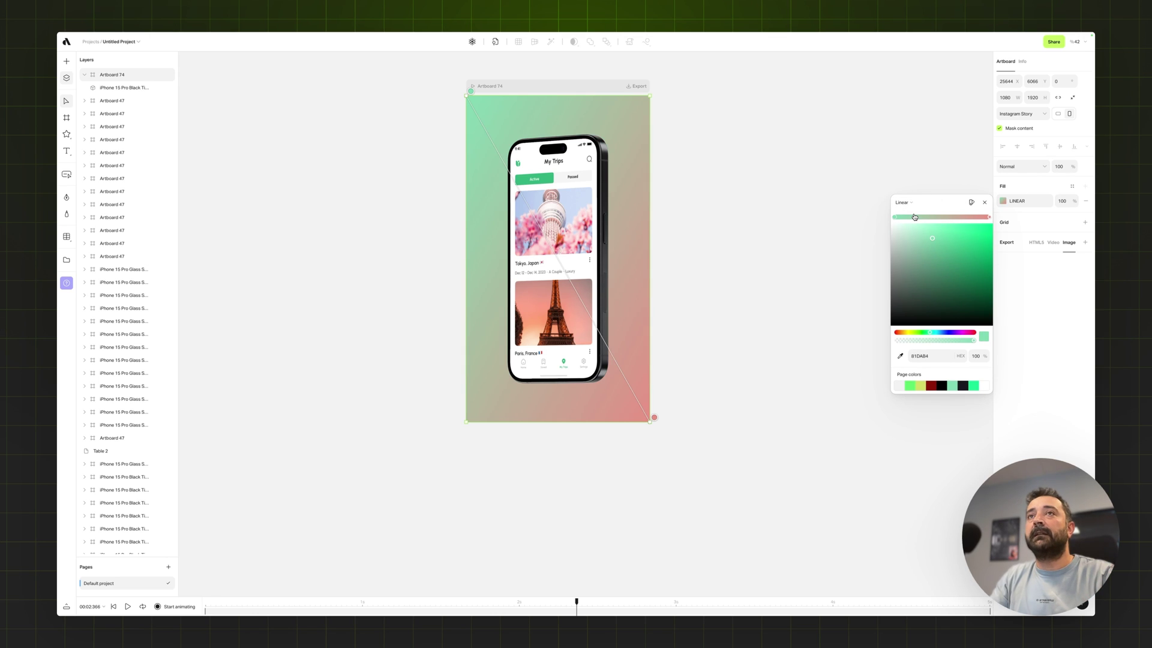
- Play the phone animation over the gradient from near the start, stop it, and fit the whole project in view
{"action": "left_click", "coordinate": [211, 605]}
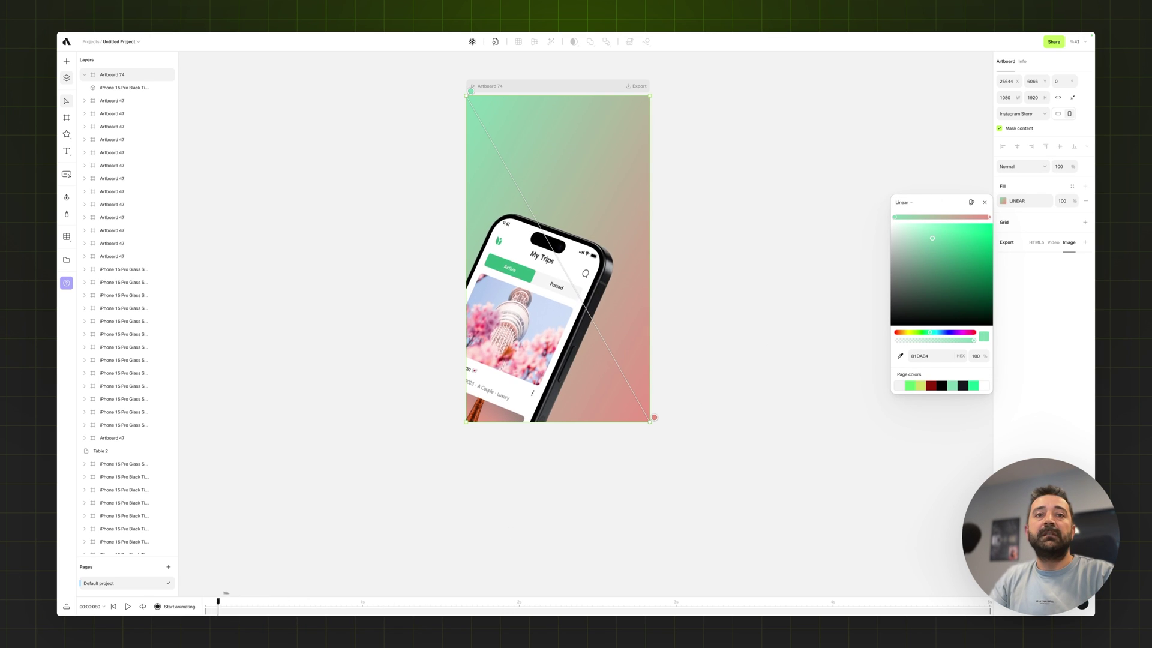
{"action": "left_click", "coordinate": [128, 606]}
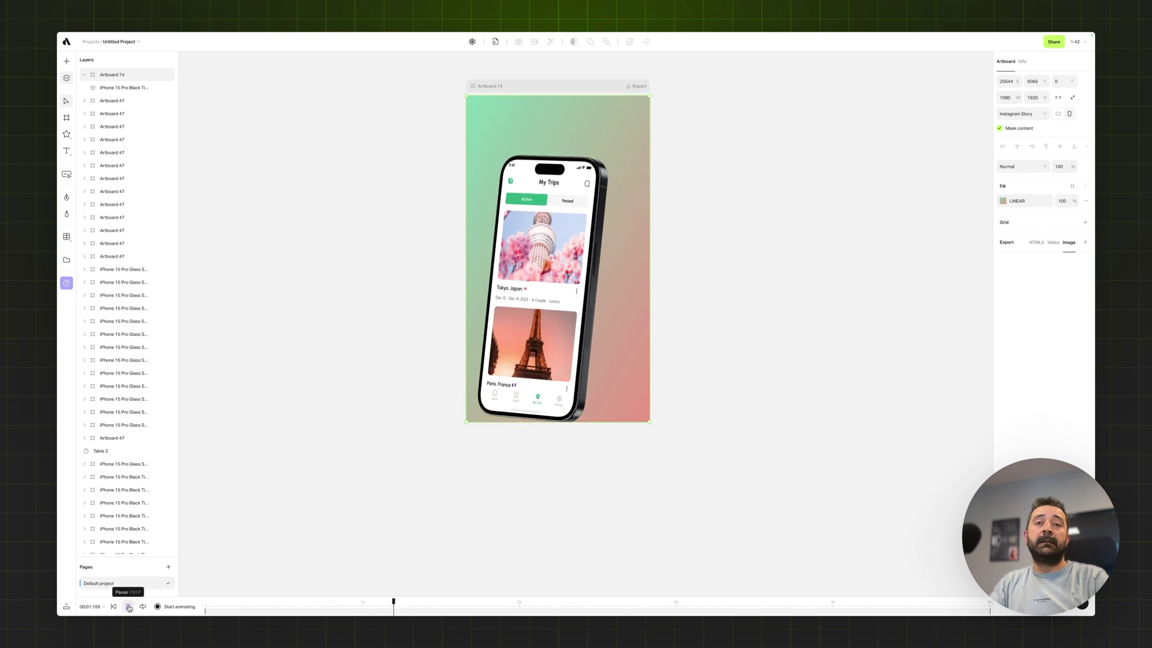
{"action": "left_click", "coordinate": [128, 606]}
{"action": "left_click", "coordinate": [486, 488]}
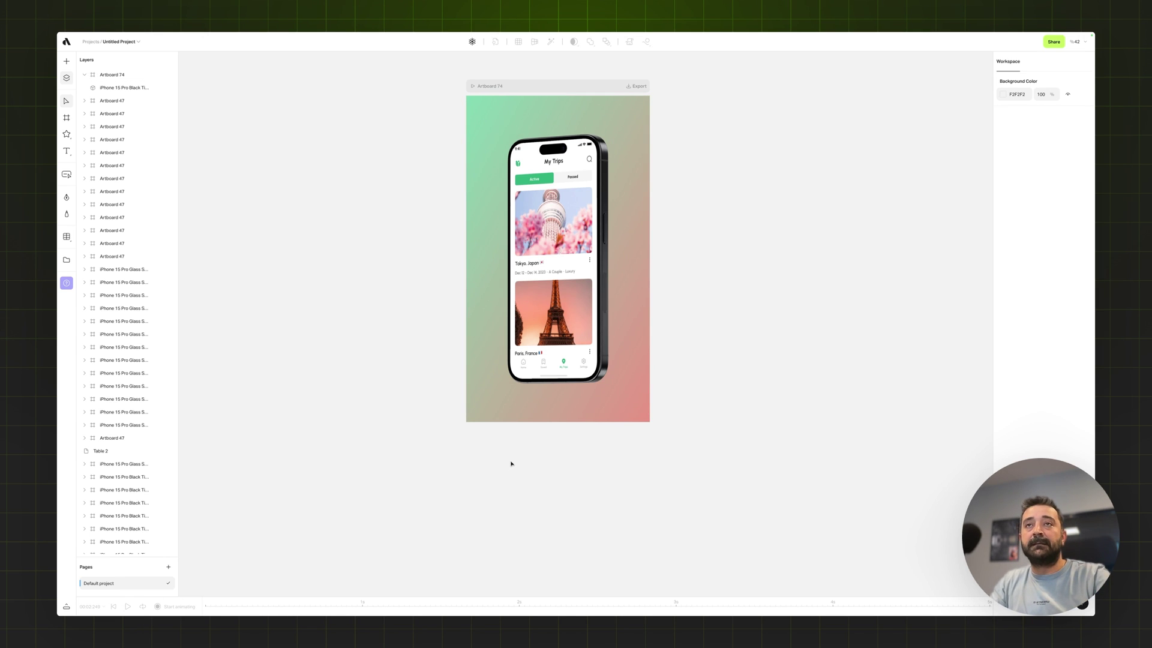
{"action": "key", "text": "shift+1"}
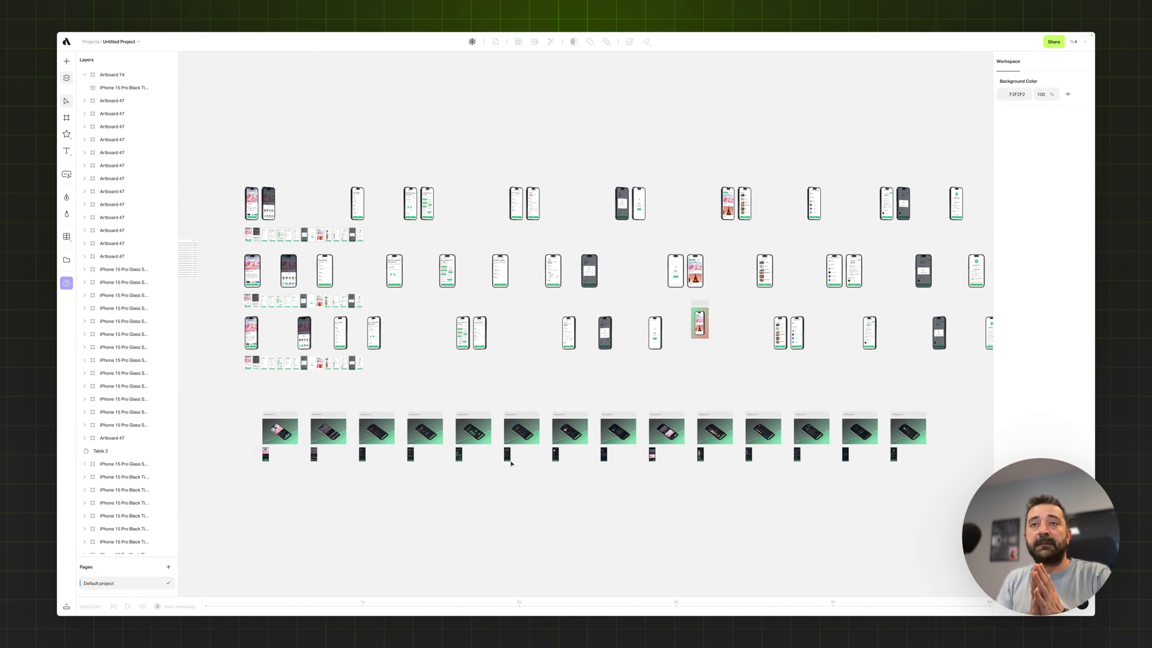